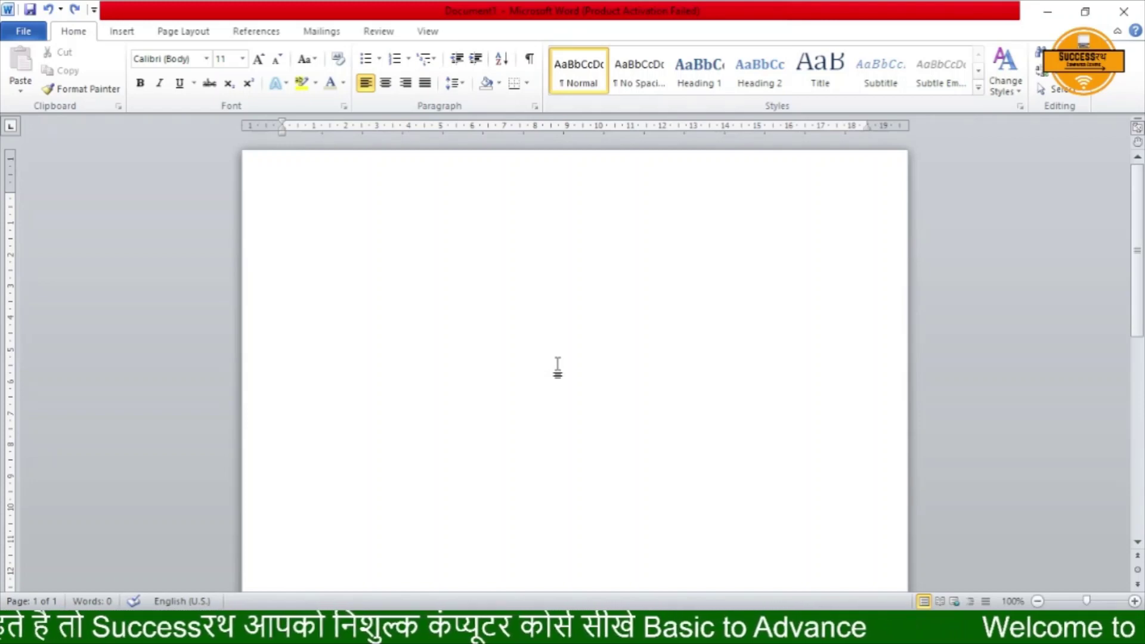
Step: Apply the Narrow margin preset and A4 paper size from Page Layout
click(174, 37)
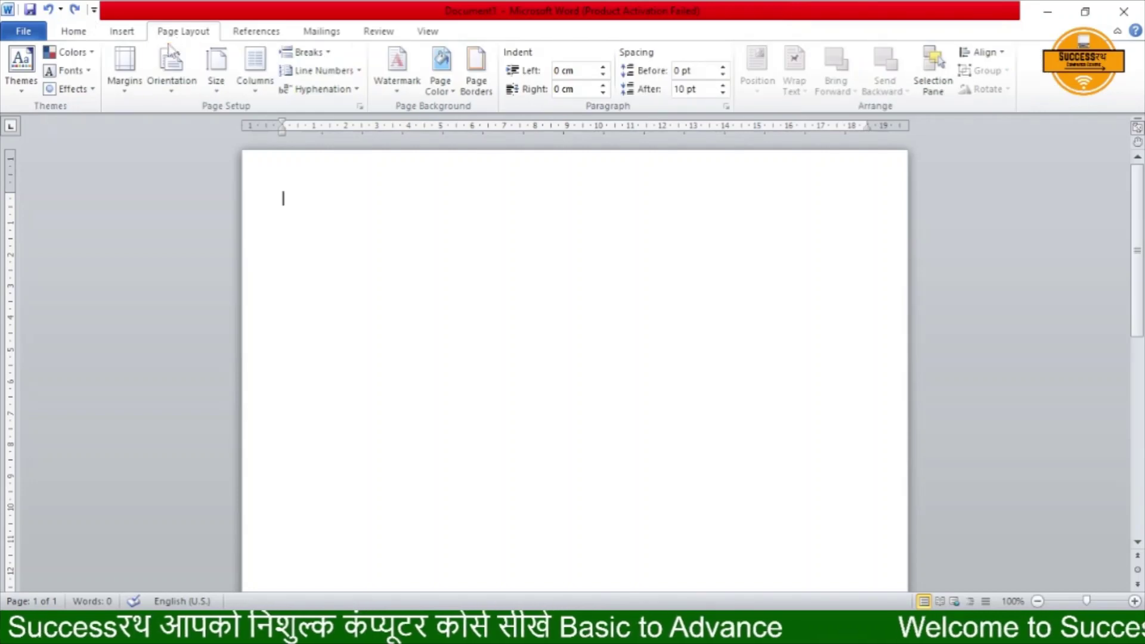
click(125, 77)
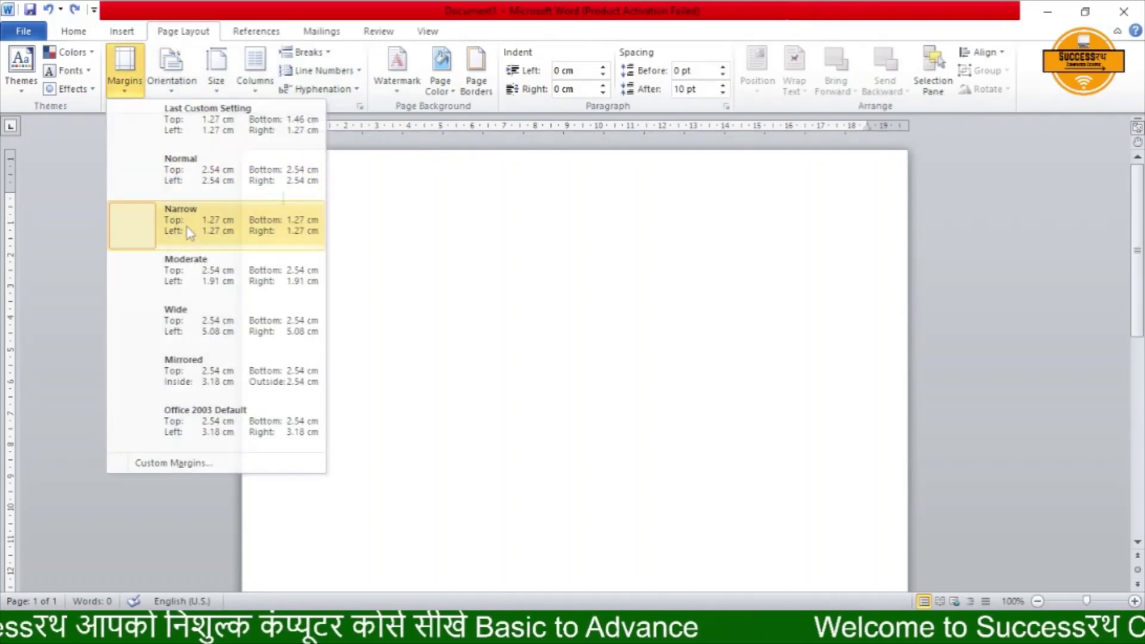
click(179, 220)
click(216, 75)
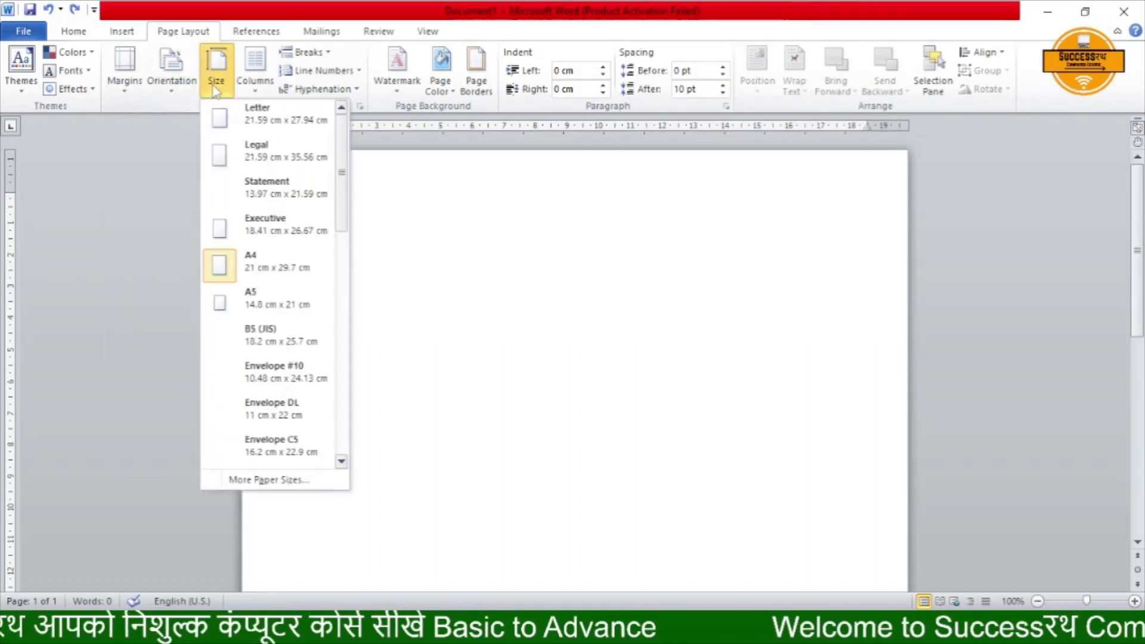
click(269, 261)
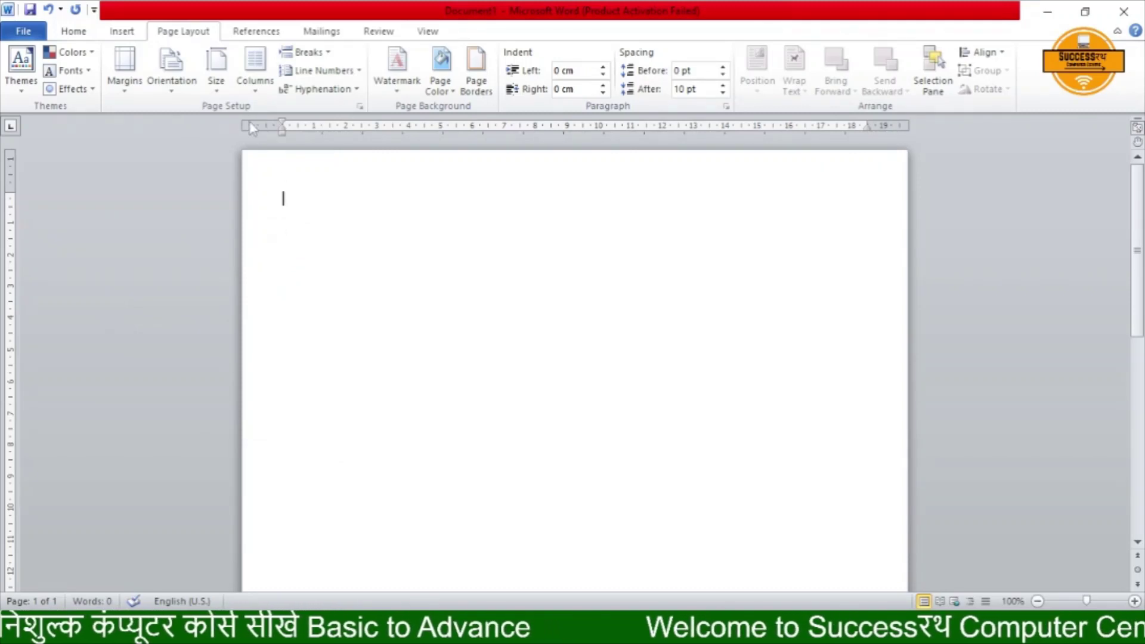
Step: Draw a rectangle across the full width of the page top
click(122, 31)
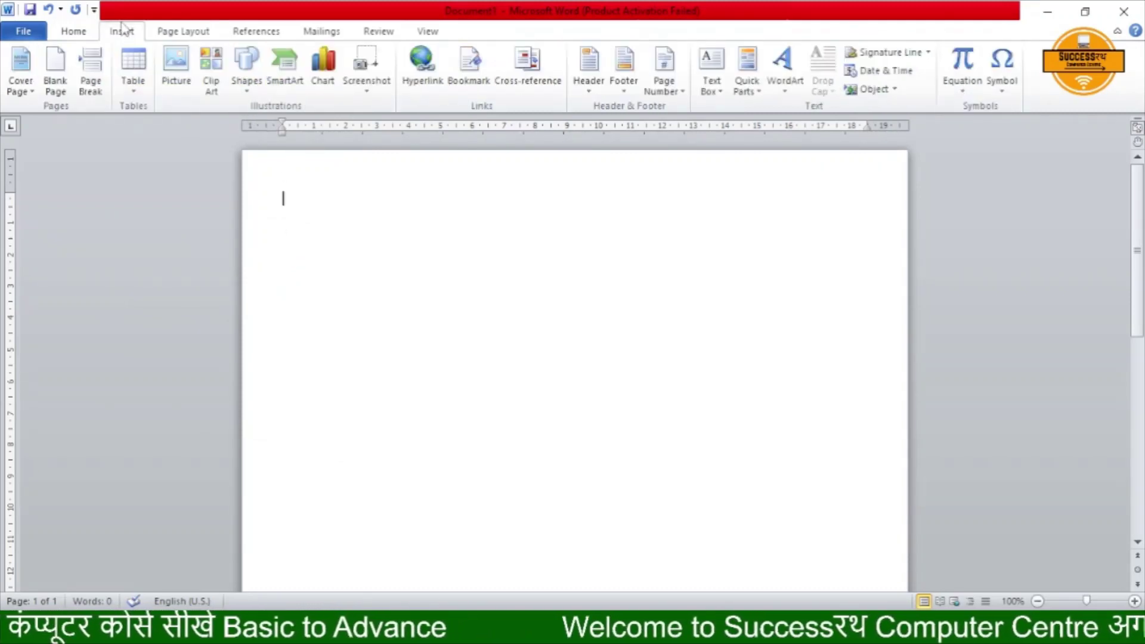
click(247, 68)
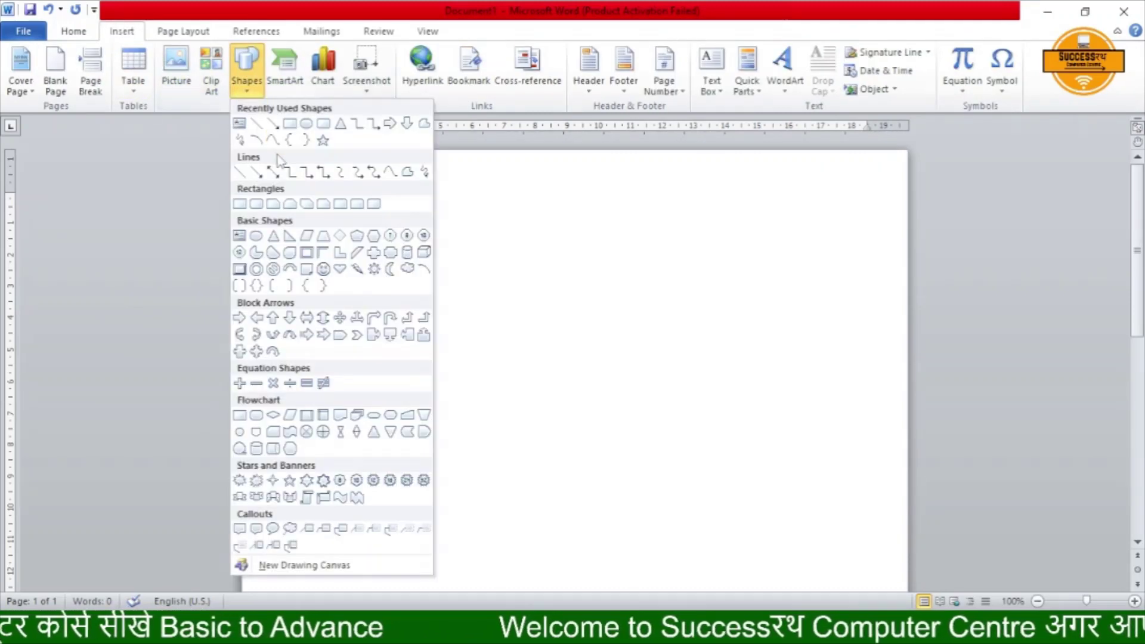
click(288, 123)
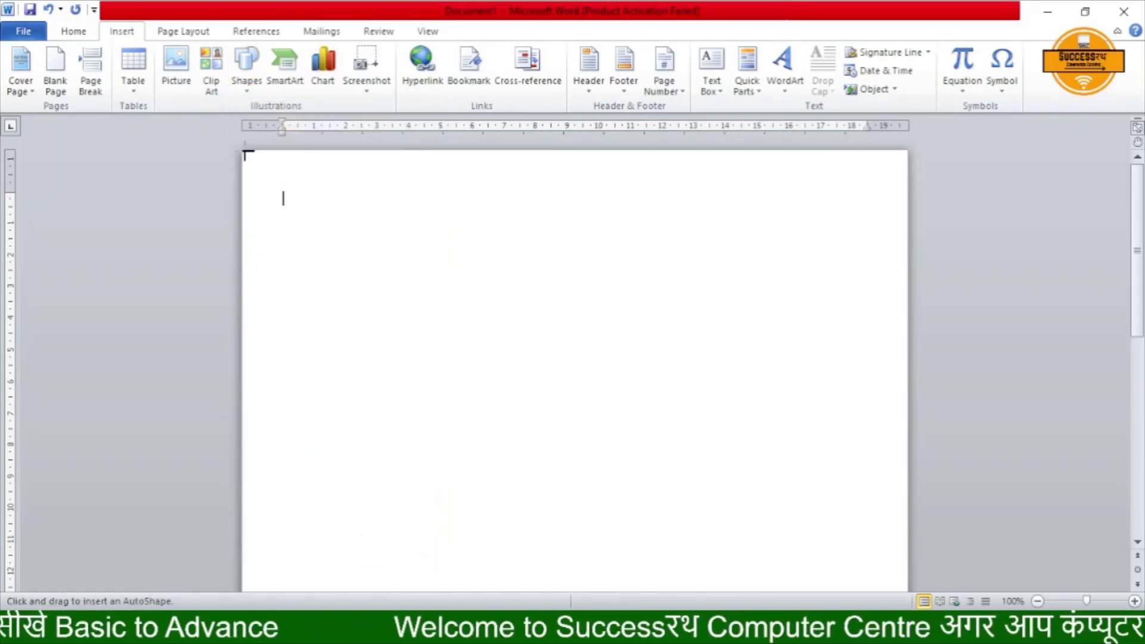
drag(245, 152, 902, 261)
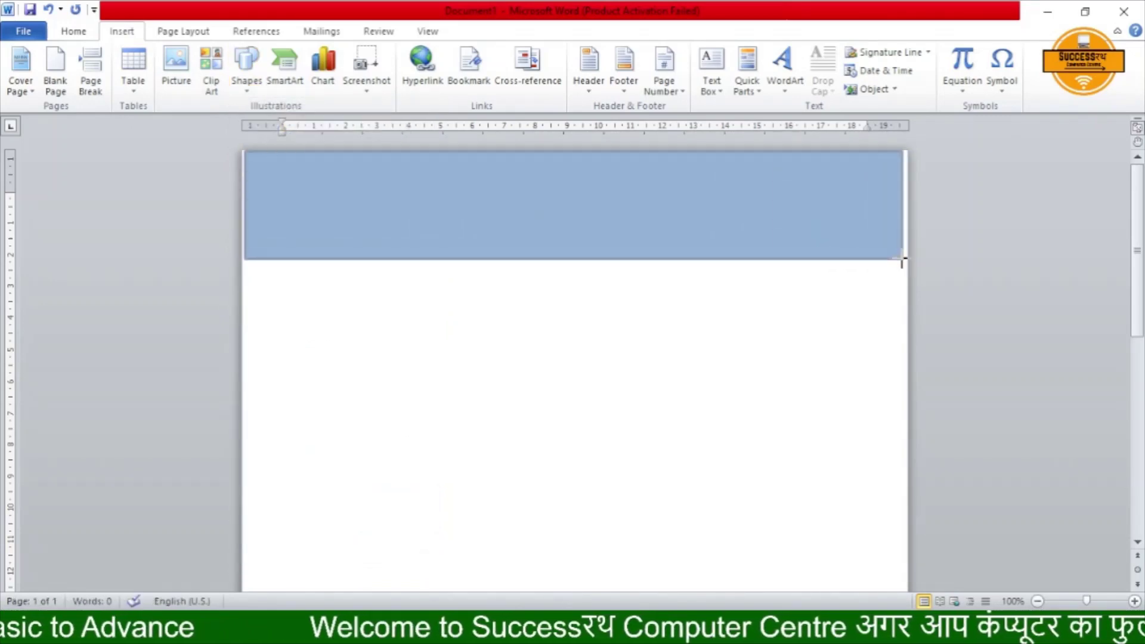
drag(902, 261, 906, 251)
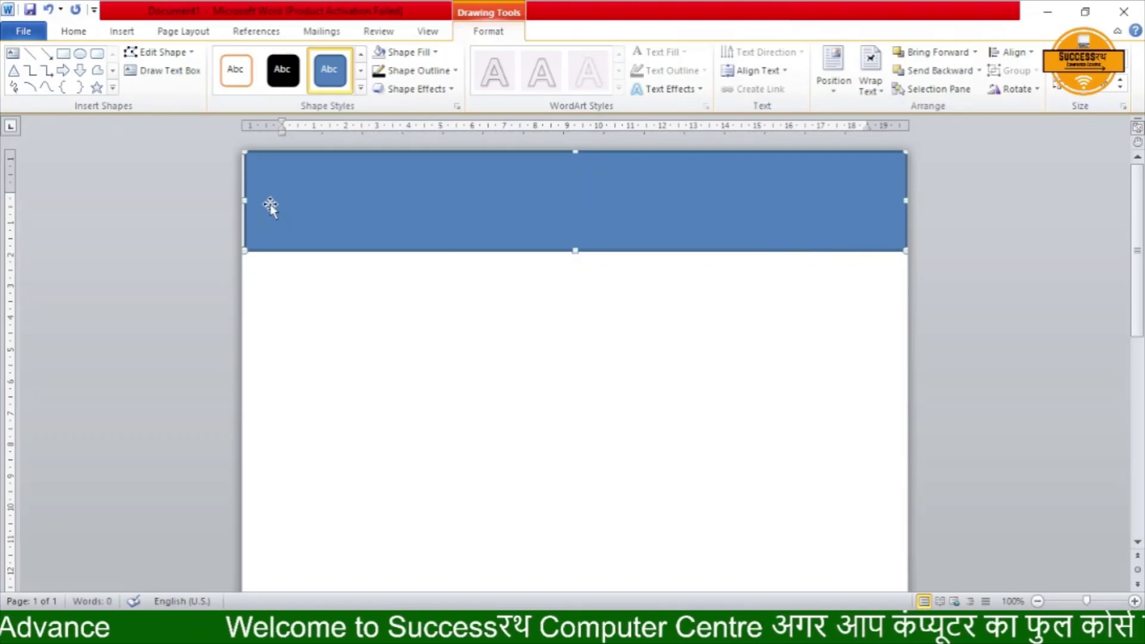
drag(245, 203, 241, 204)
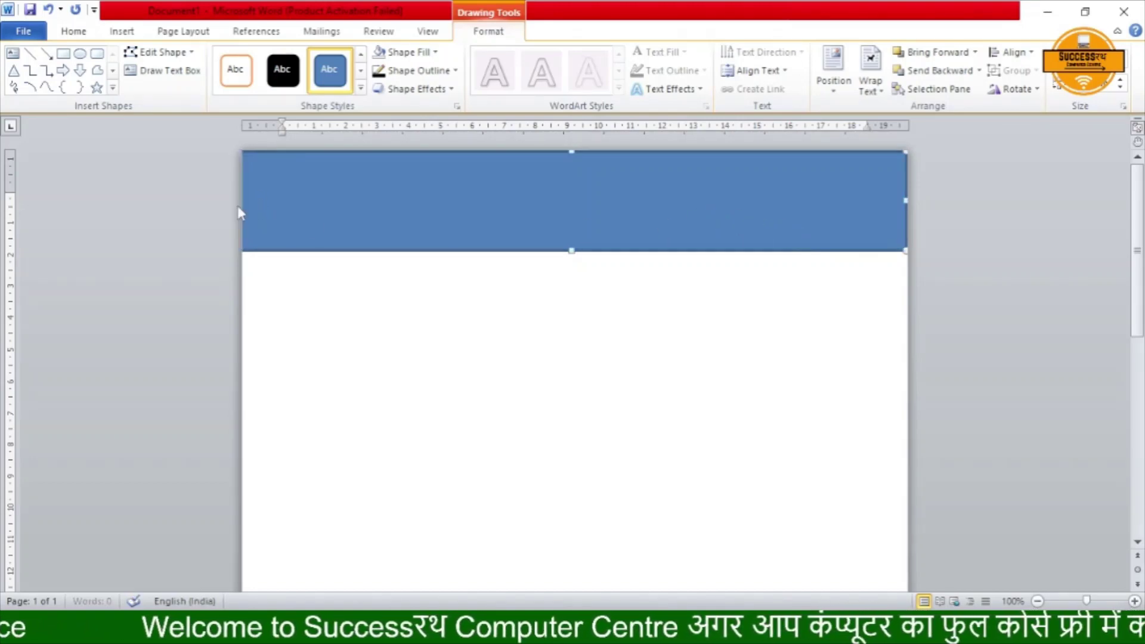
click(483, 345)
Step: Fill the rectangle with Dark Blue, Text 2, Darker 50%
click(478, 254)
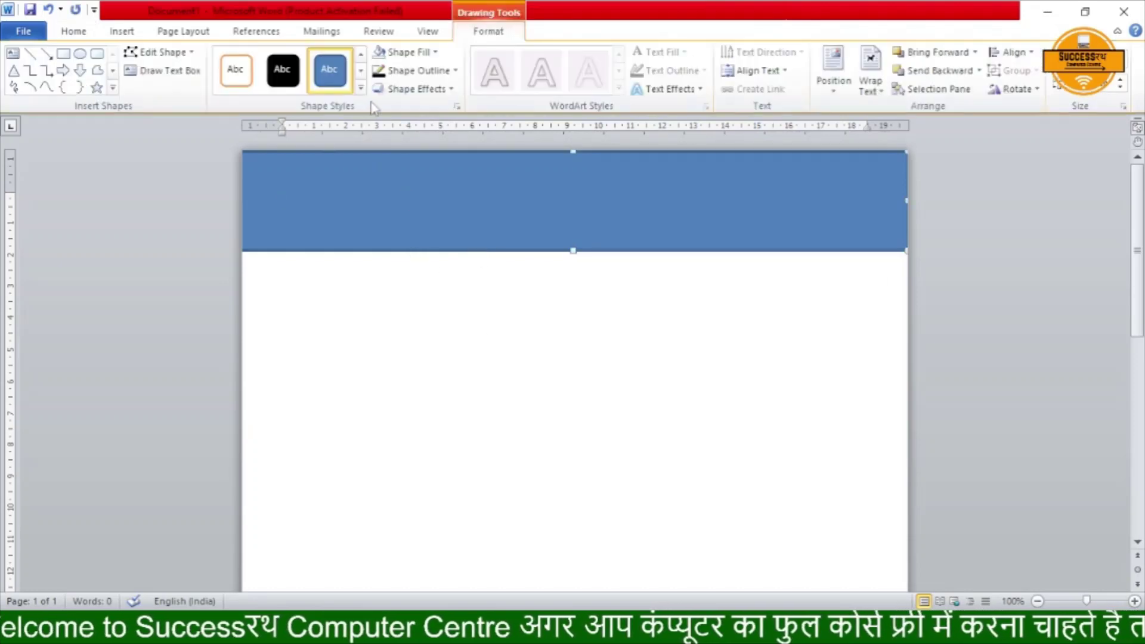
click(408, 52)
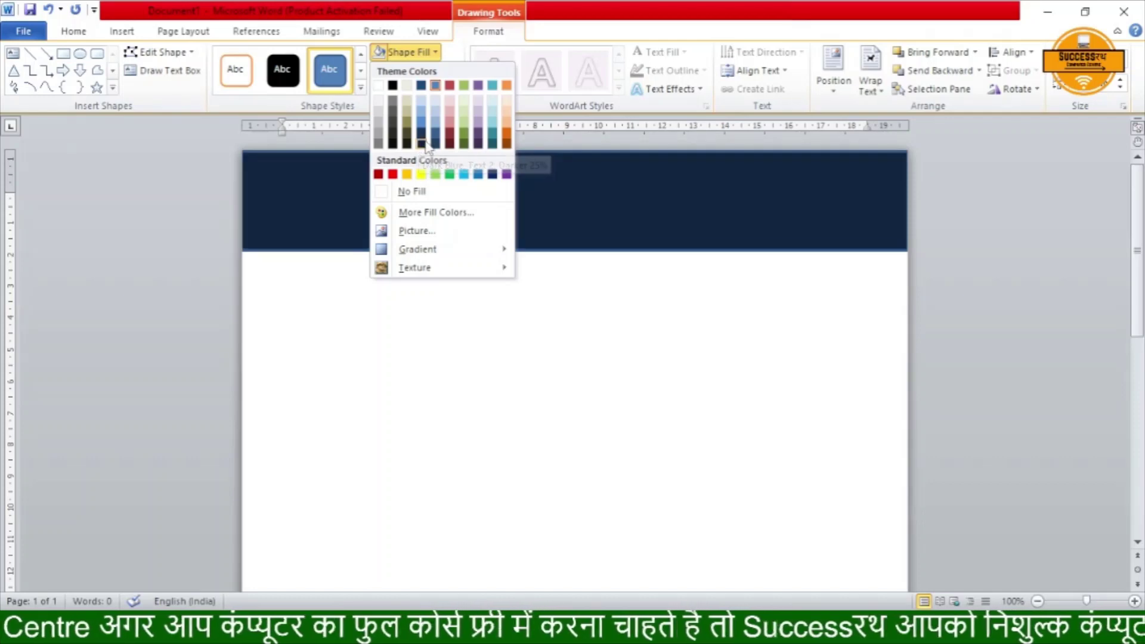
click(422, 143)
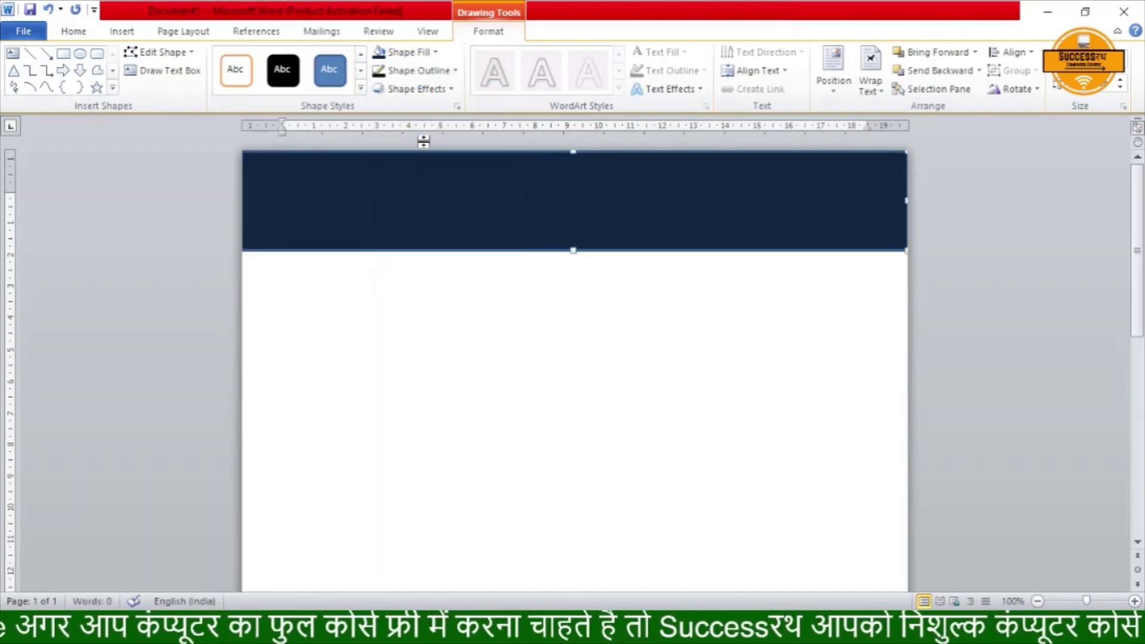
click(63, 53)
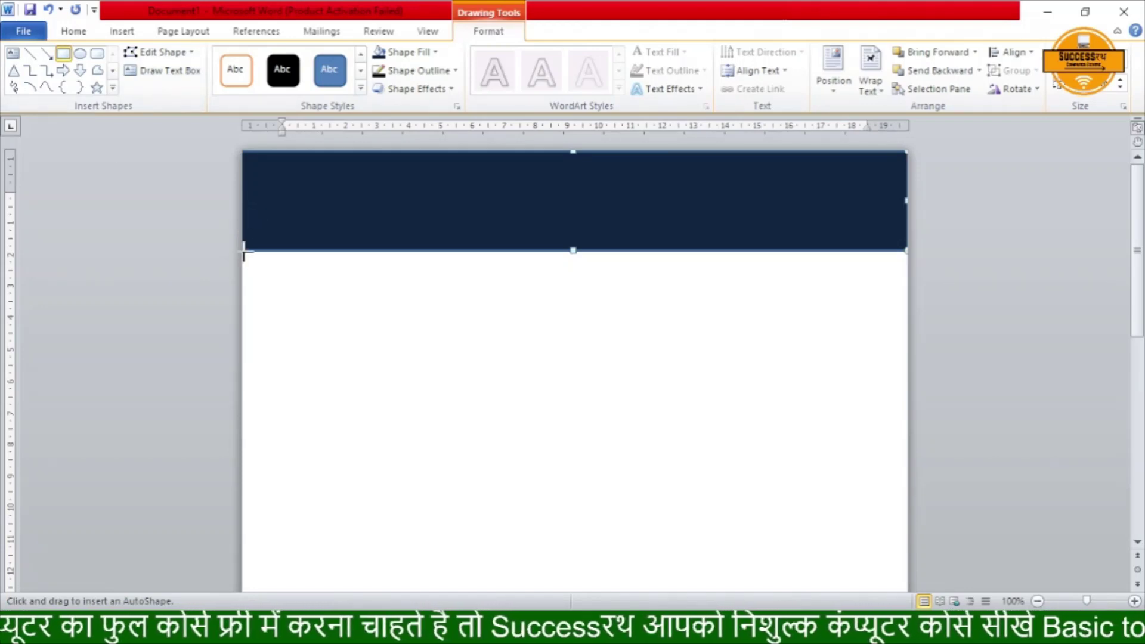
Step: Draw a thin rectangle strip just below the navy band
drag(243, 252, 906, 259)
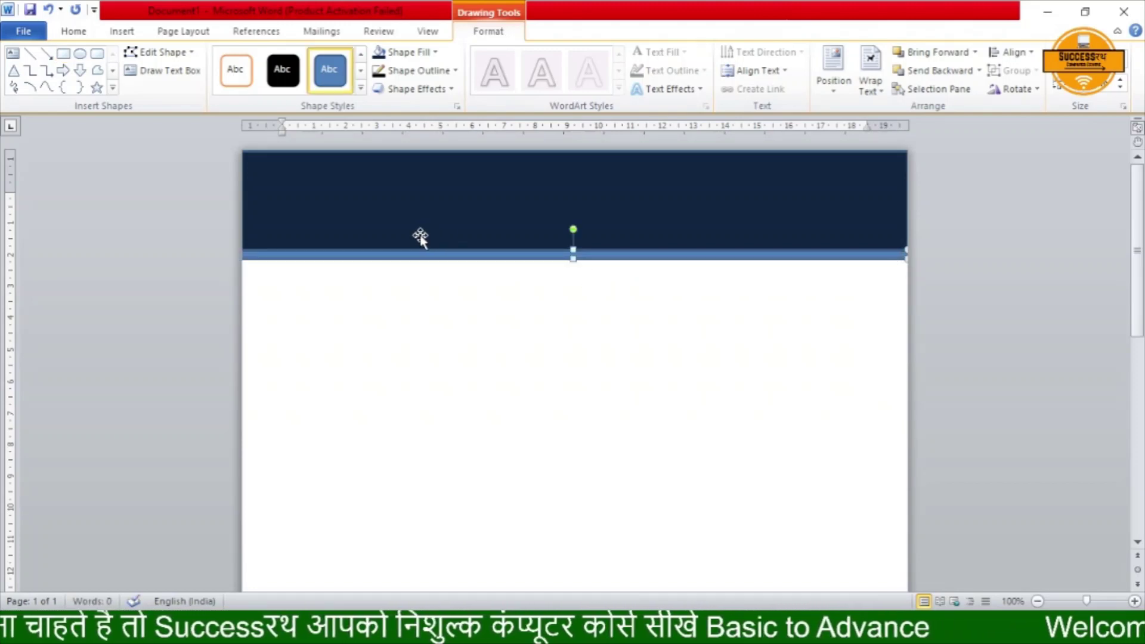
scroll(418, 232, down, 2)
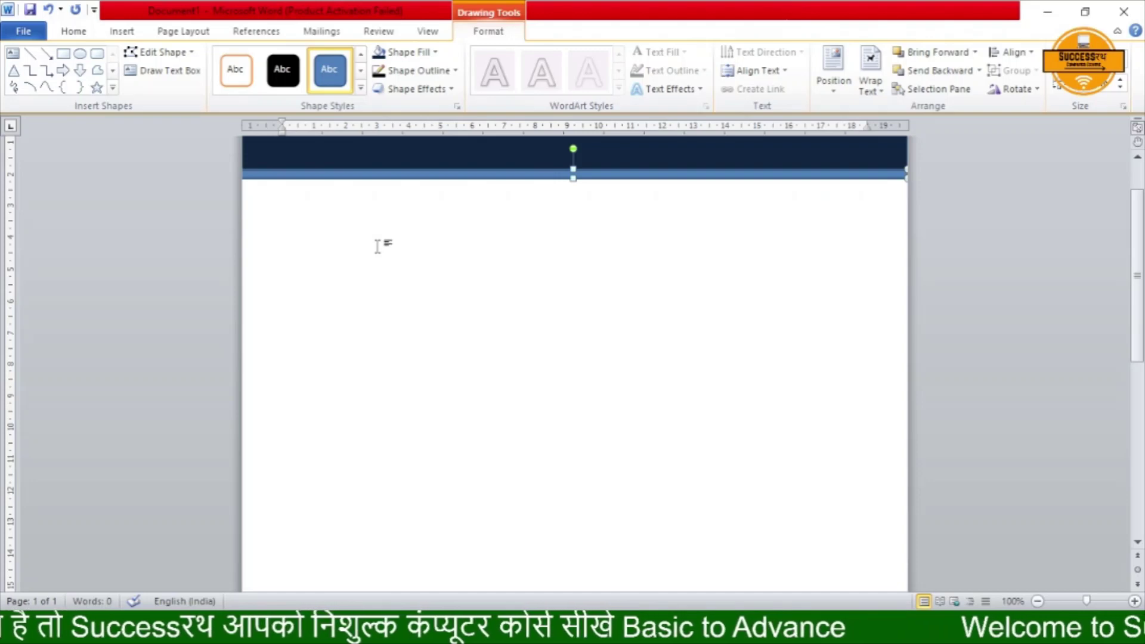
key(ctrl+v)
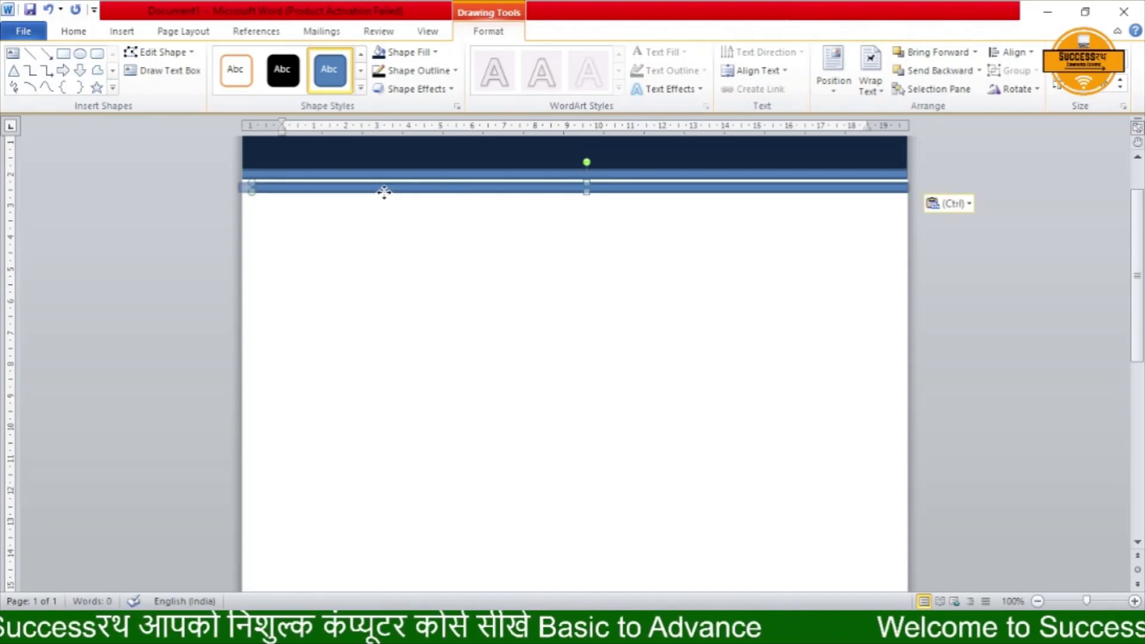
drag(384, 191, 388, 181)
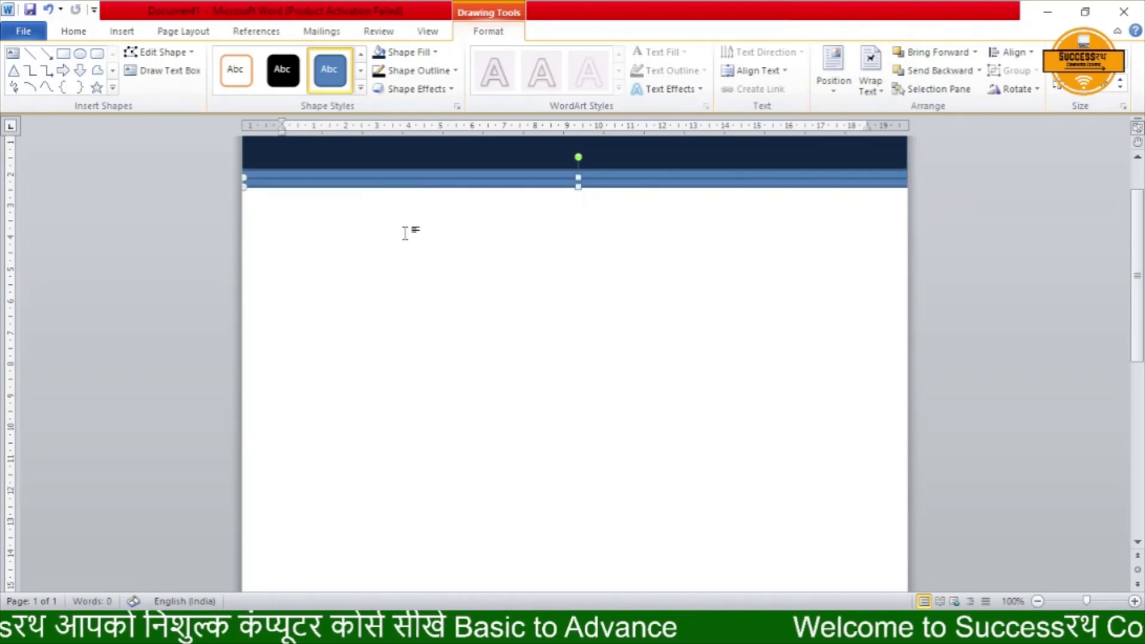
key(ctrl+z)
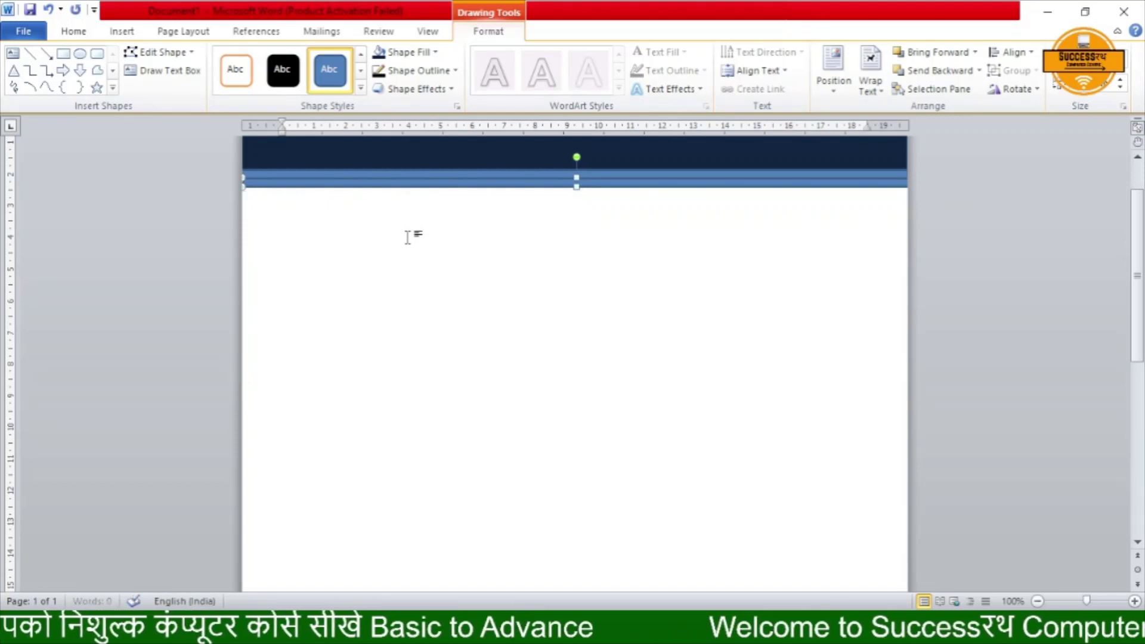
scroll(370, 232, up, 1)
scroll(362, 230, up, 1)
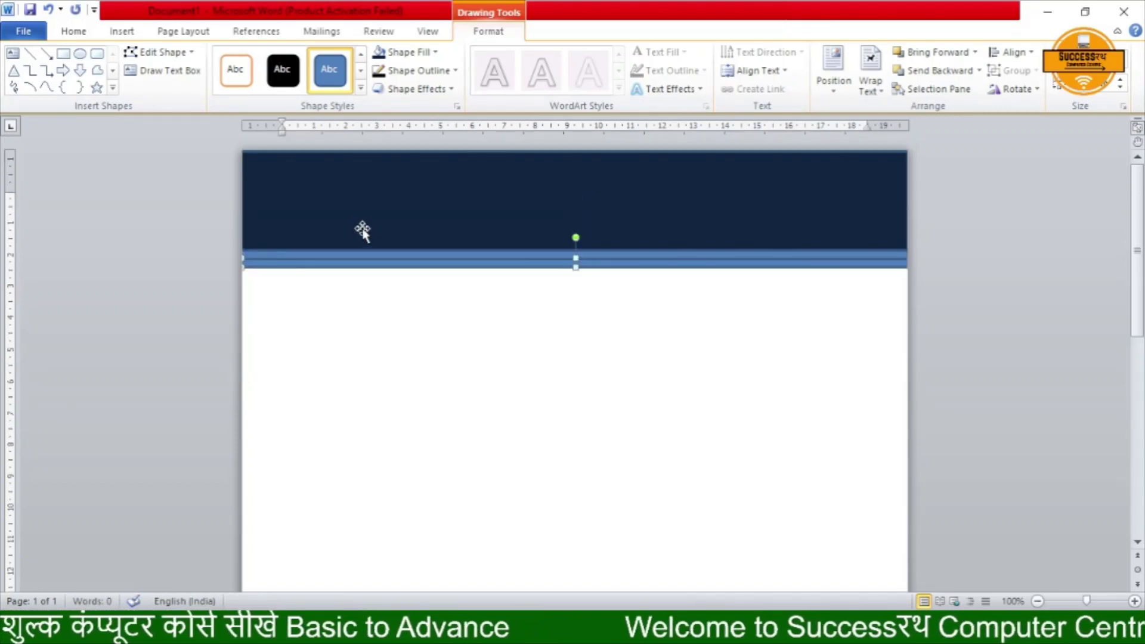
Step: Inspect the navy header's fill and outline options without changing them
click(329, 170)
click(407, 54)
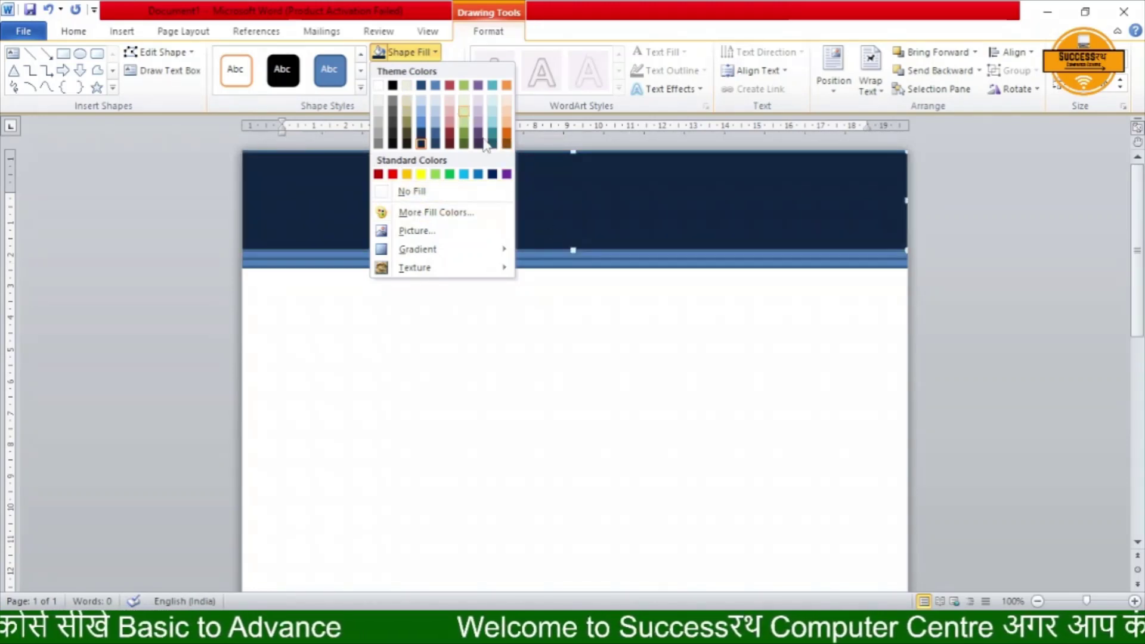
key(Escape)
click(451, 71)
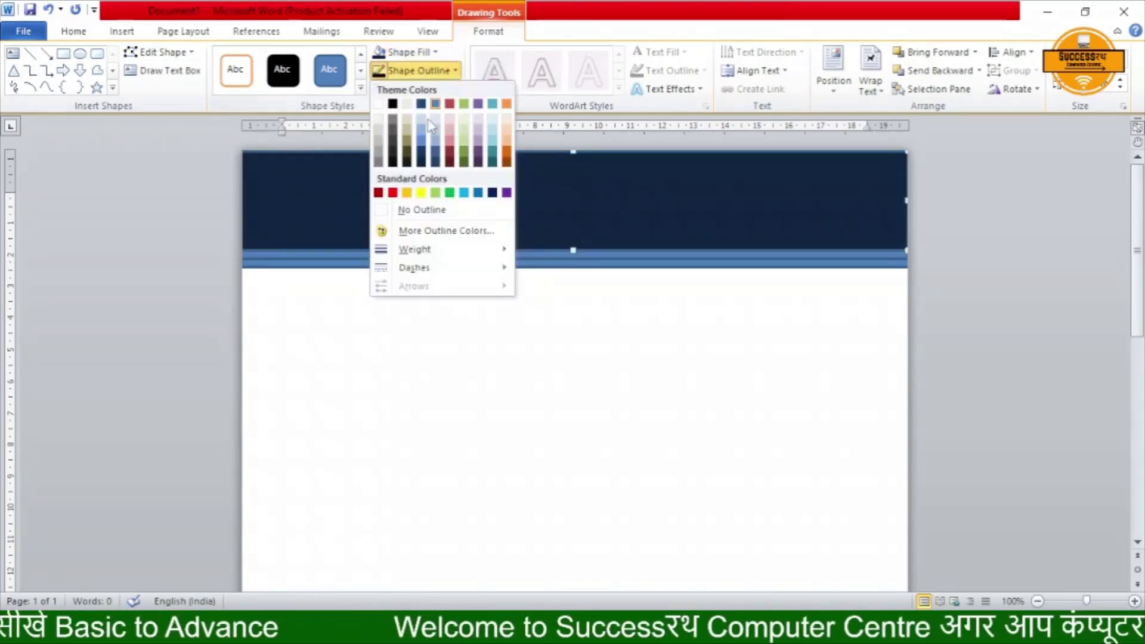
click(422, 210)
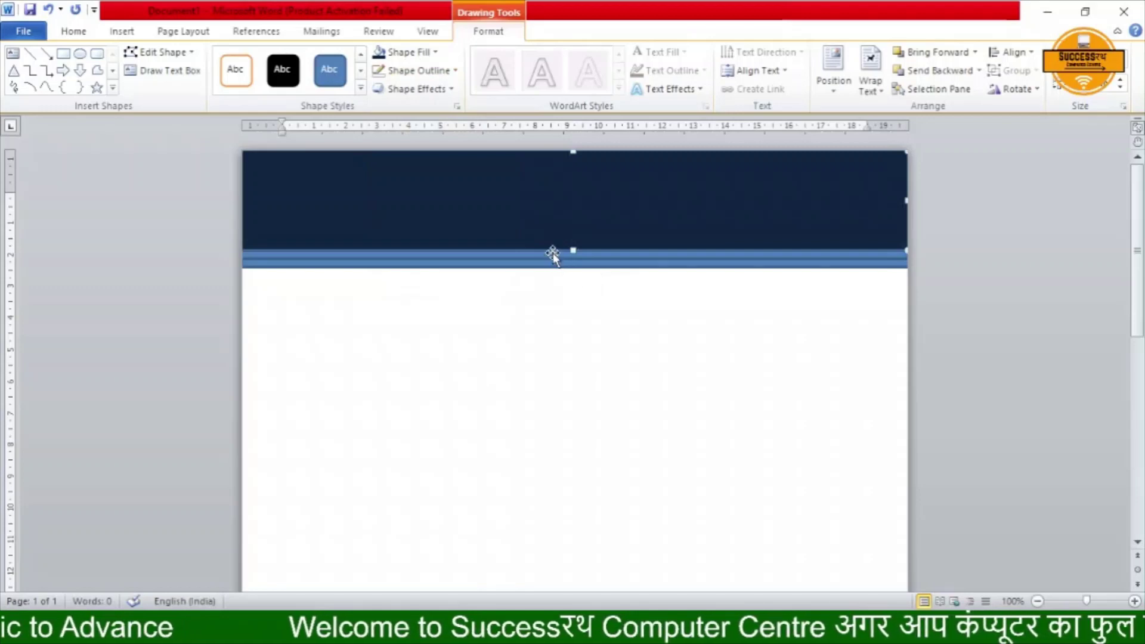
Step: Set the thin strip's Shape Outline to No Outline
click(551, 256)
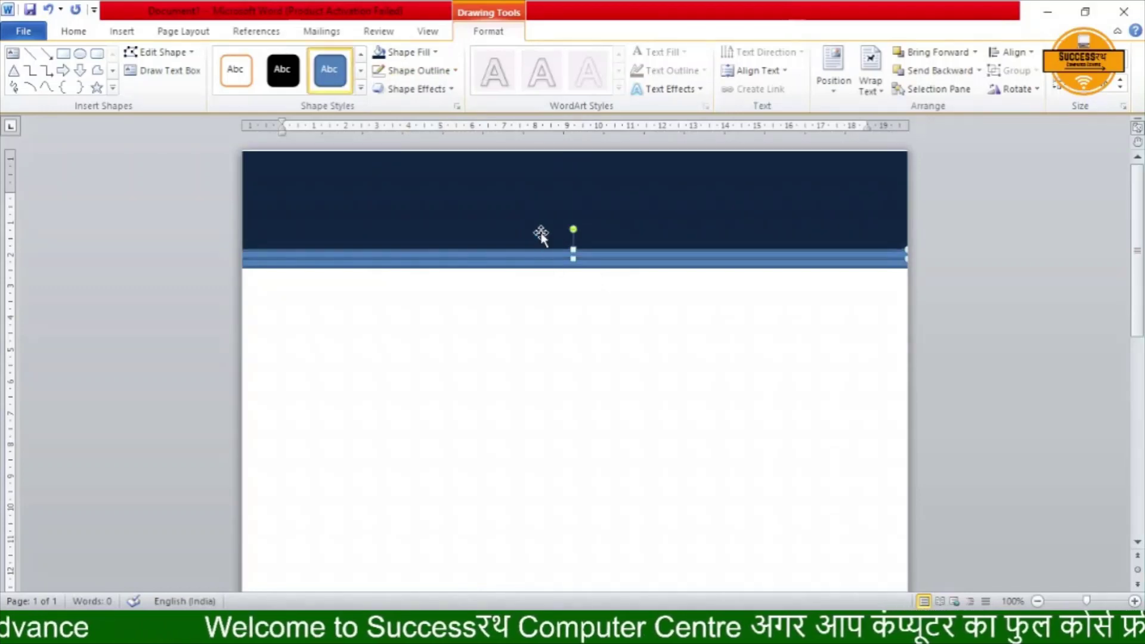
click(409, 52)
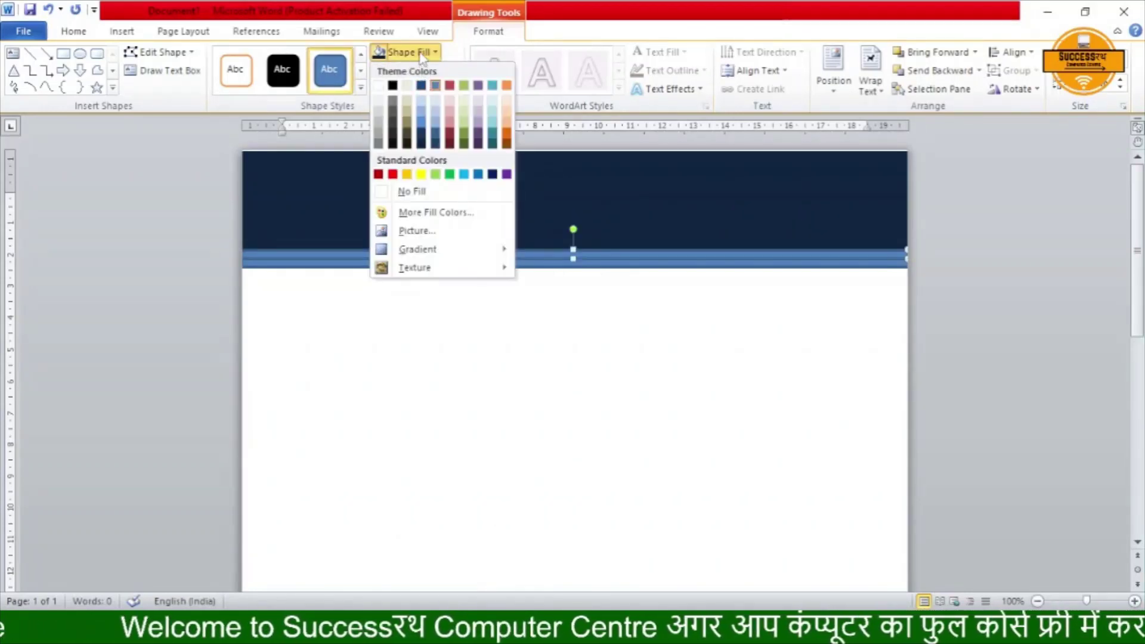
click(420, 70)
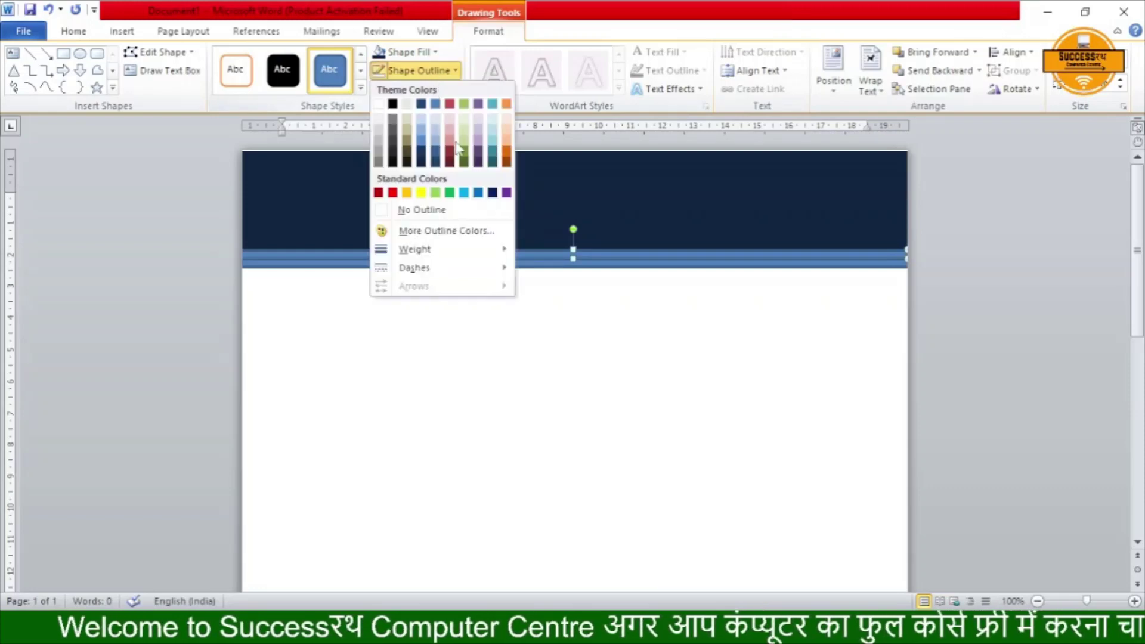
click(455, 213)
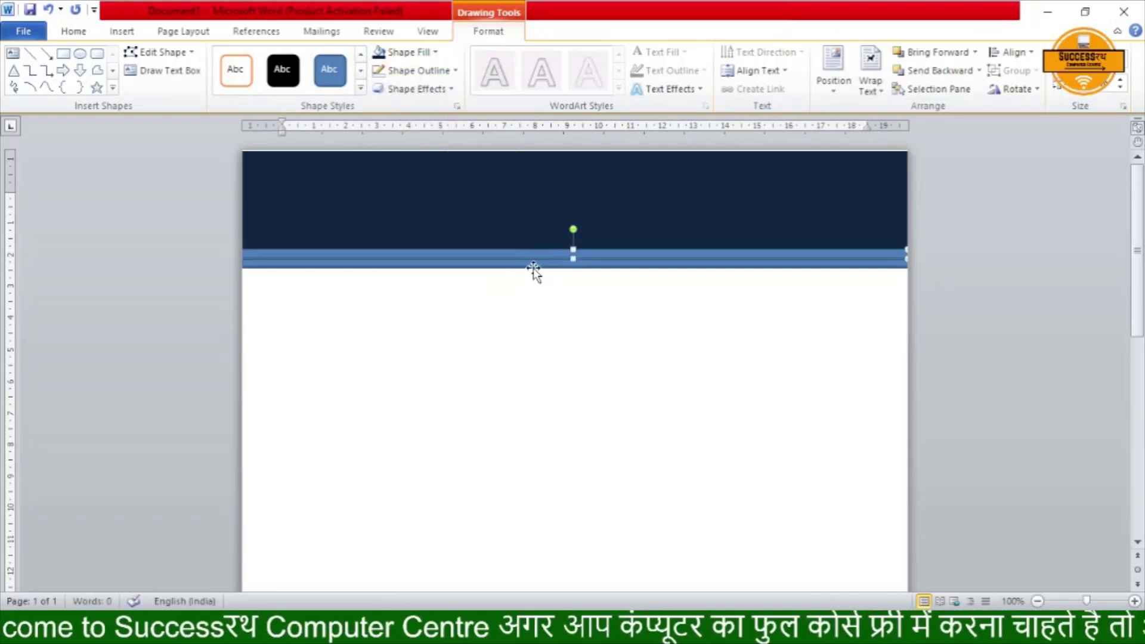
click(420, 70)
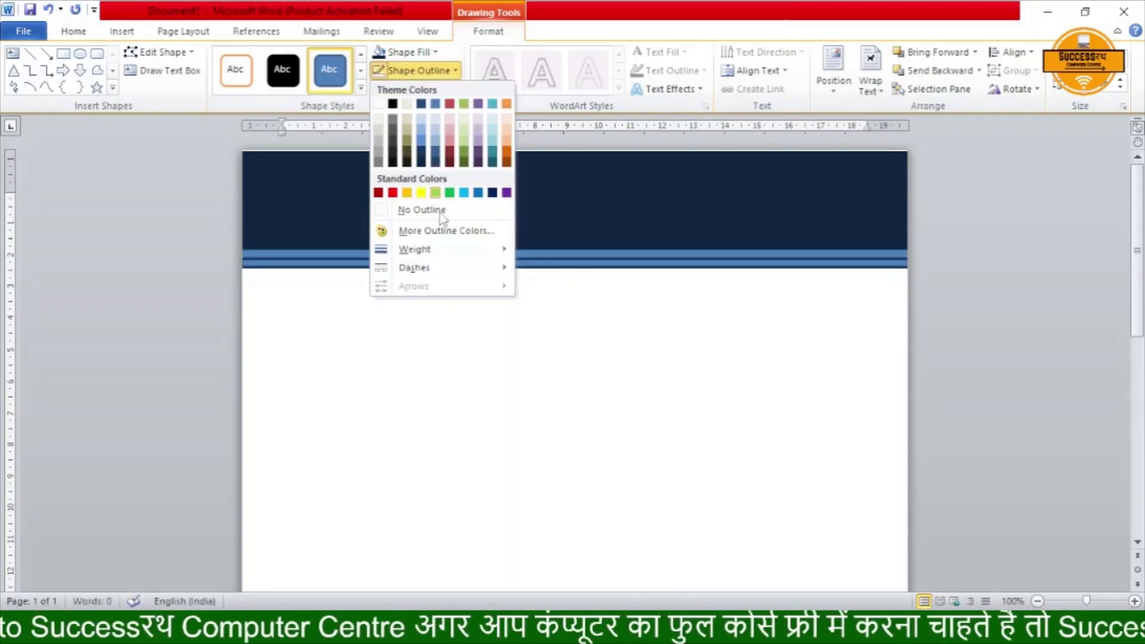
click(442, 210)
click(530, 354)
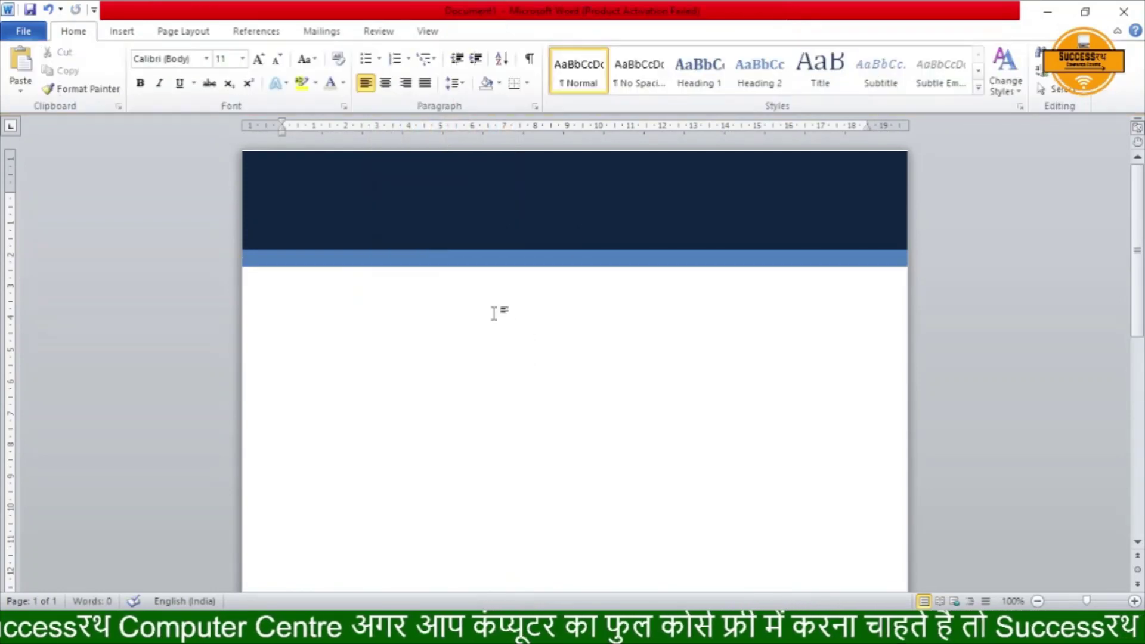
Step: Recolour the thin strips under the navy band green and Yellow
click(432, 258)
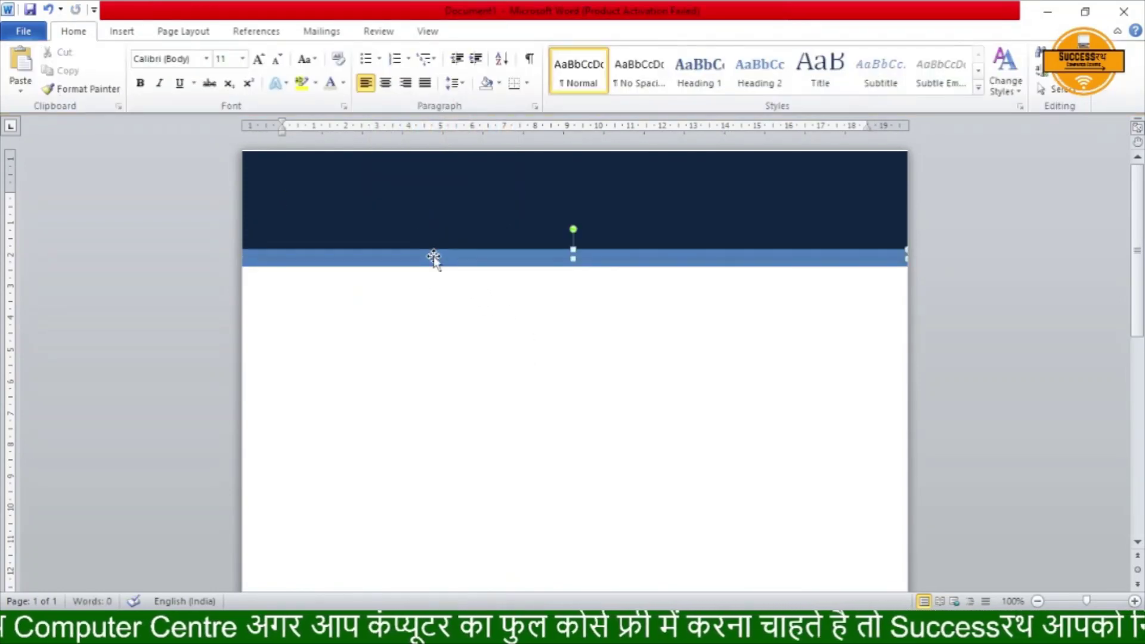
click(406, 52)
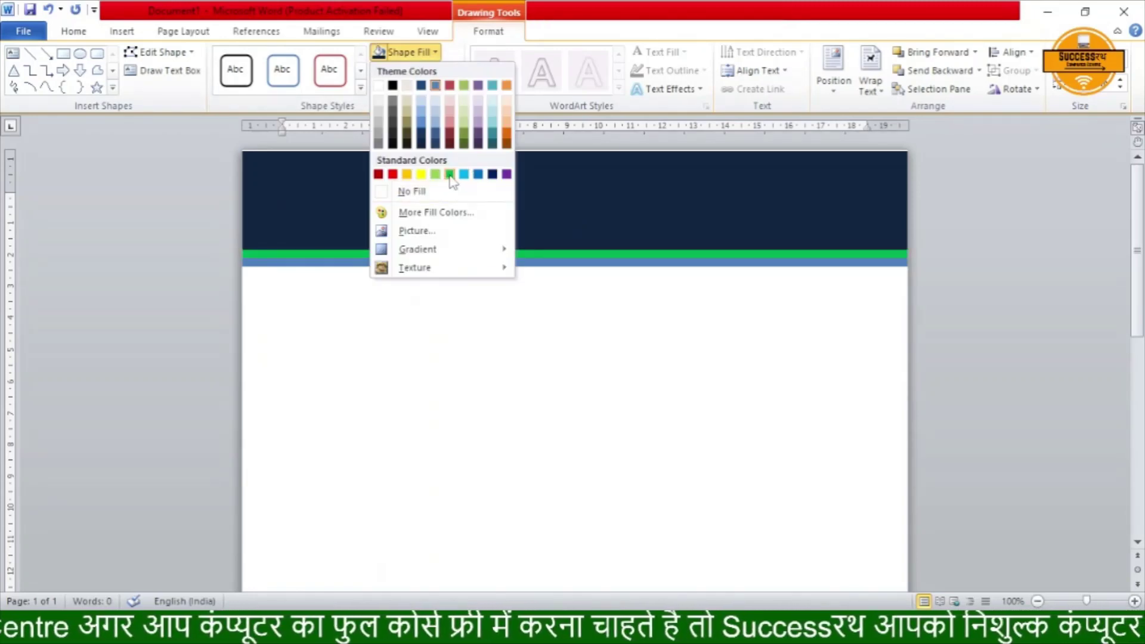
click(450, 175)
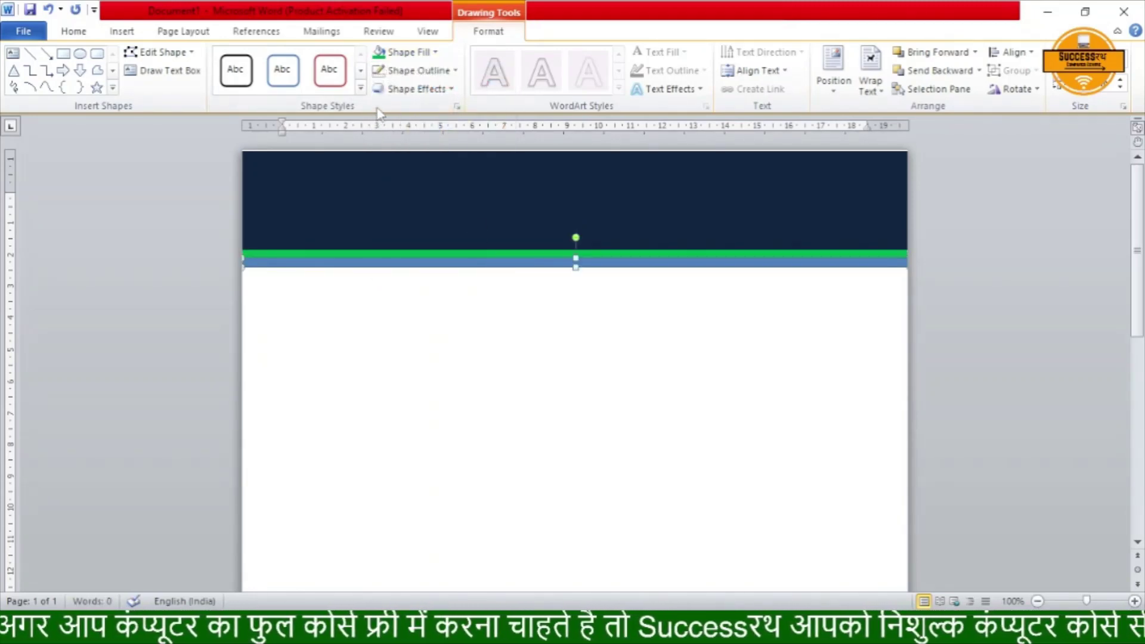
click(412, 52)
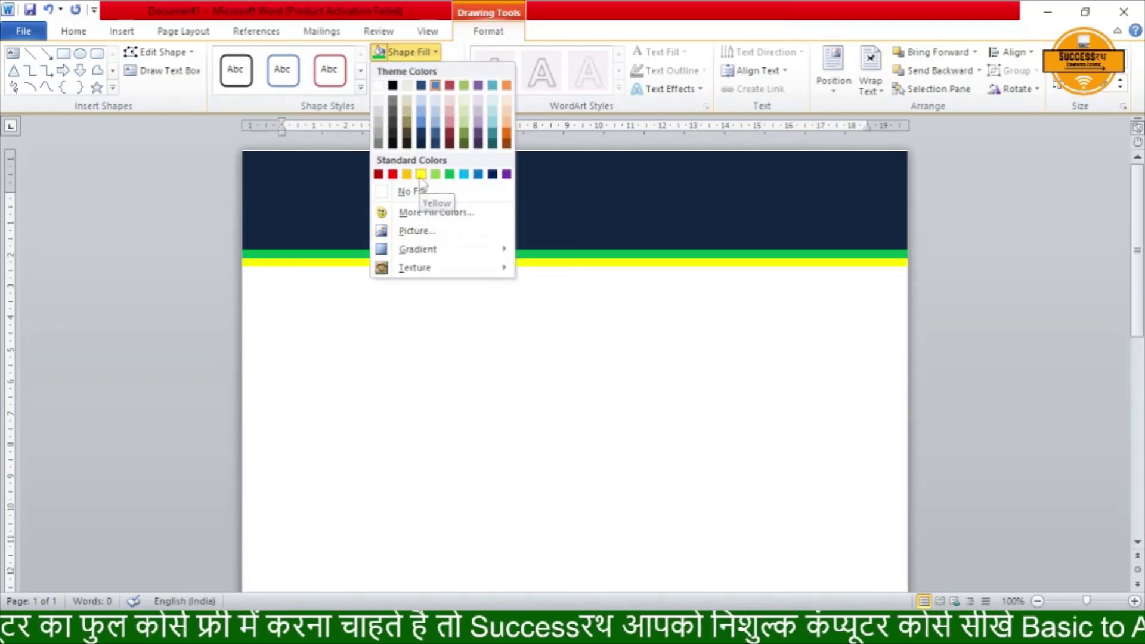
click(421, 174)
click(524, 326)
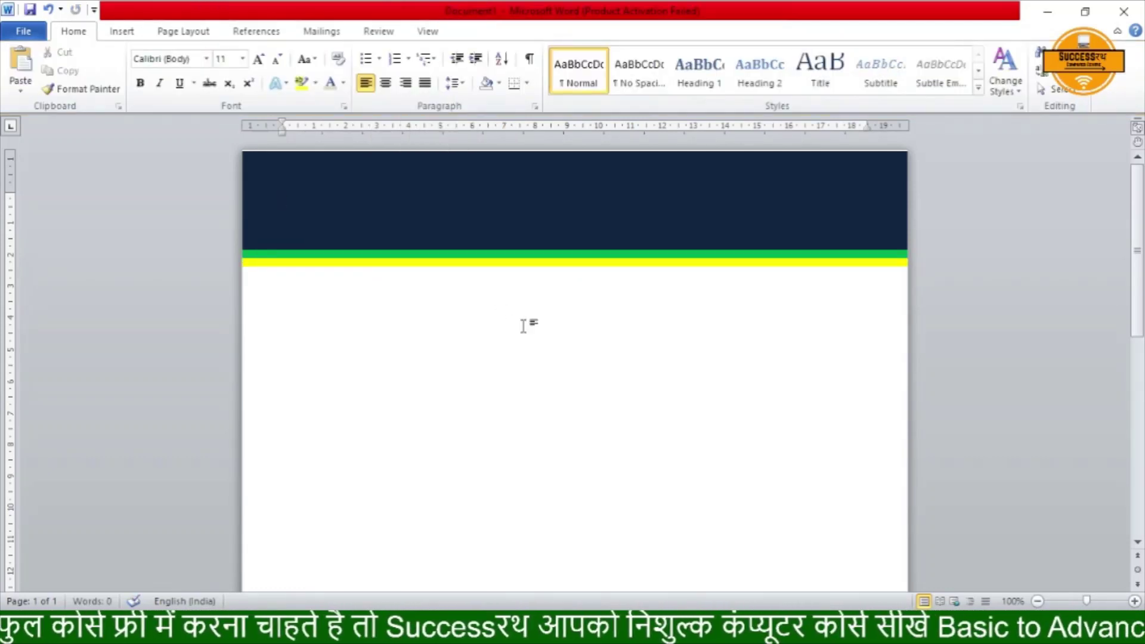
Step: Duplicate the navy, green and yellow header bands and move the copy to the page bottom
click(492, 193)
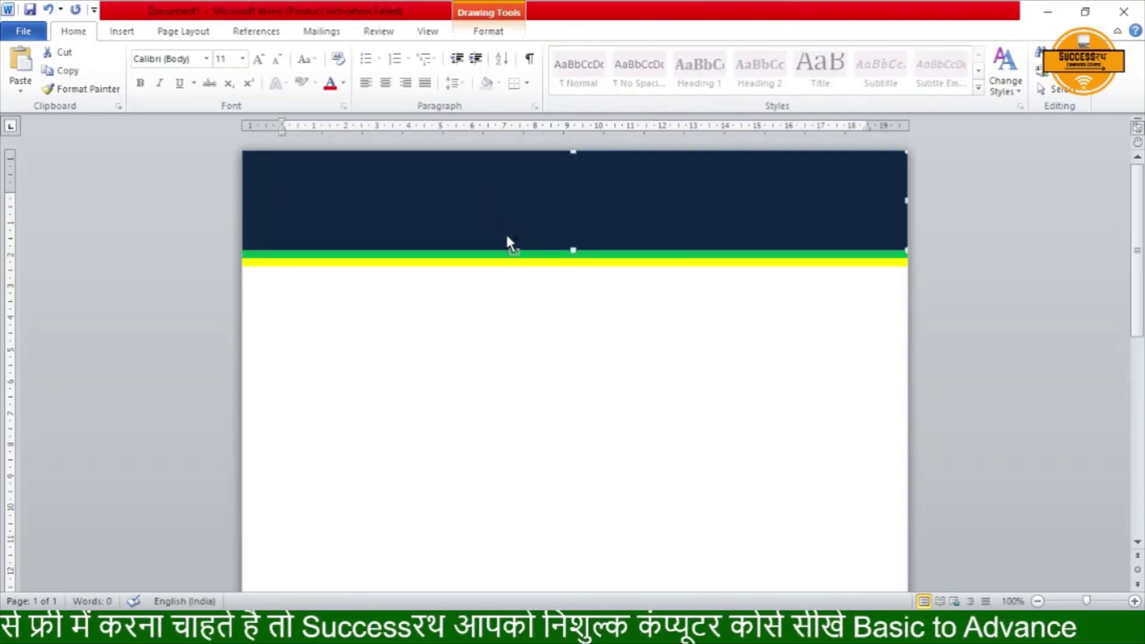
click(515, 255)
shift+click(517, 263)
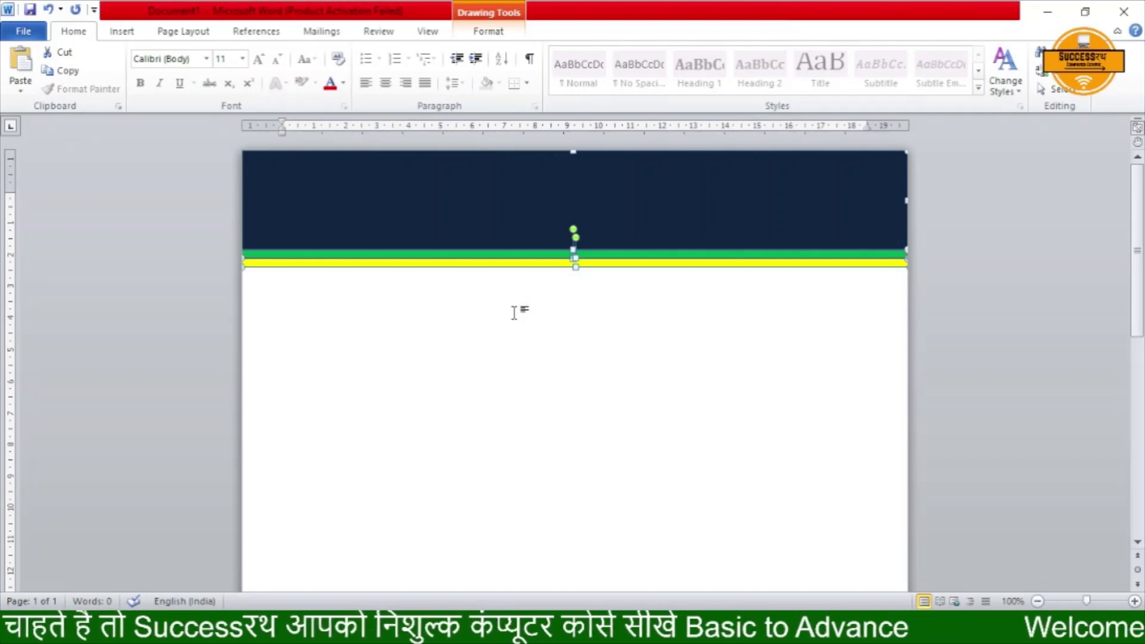
key(ctrl+v)
mouse_move(518, 225)
mouse_down()
mouse_move(554, 478)
mouse_move(550, 460)
mouse_up()
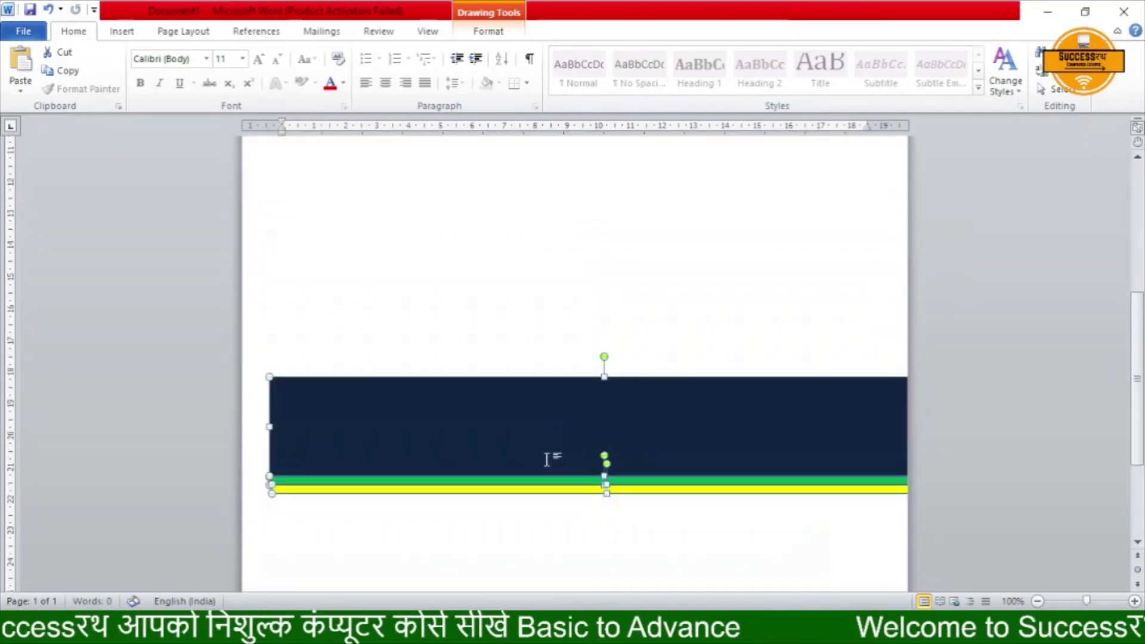
mouse_move(529, 306)
mouse_down()
mouse_move(492, 499)
mouse_move(504, 455)
mouse_up()
click(523, 300)
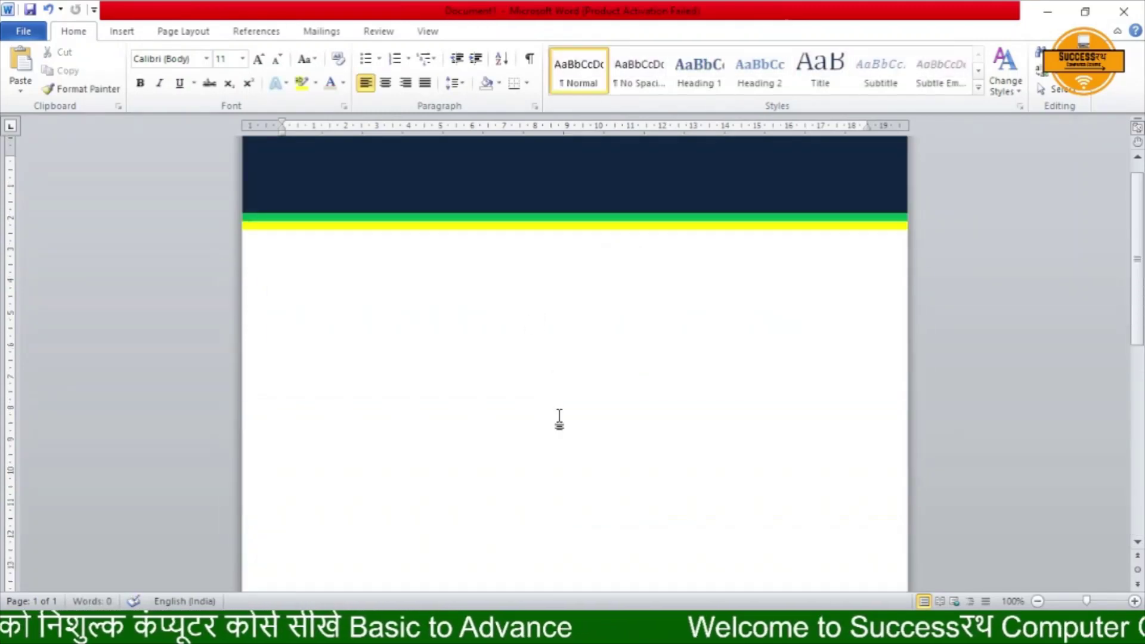
drag(527, 434, 525, 511)
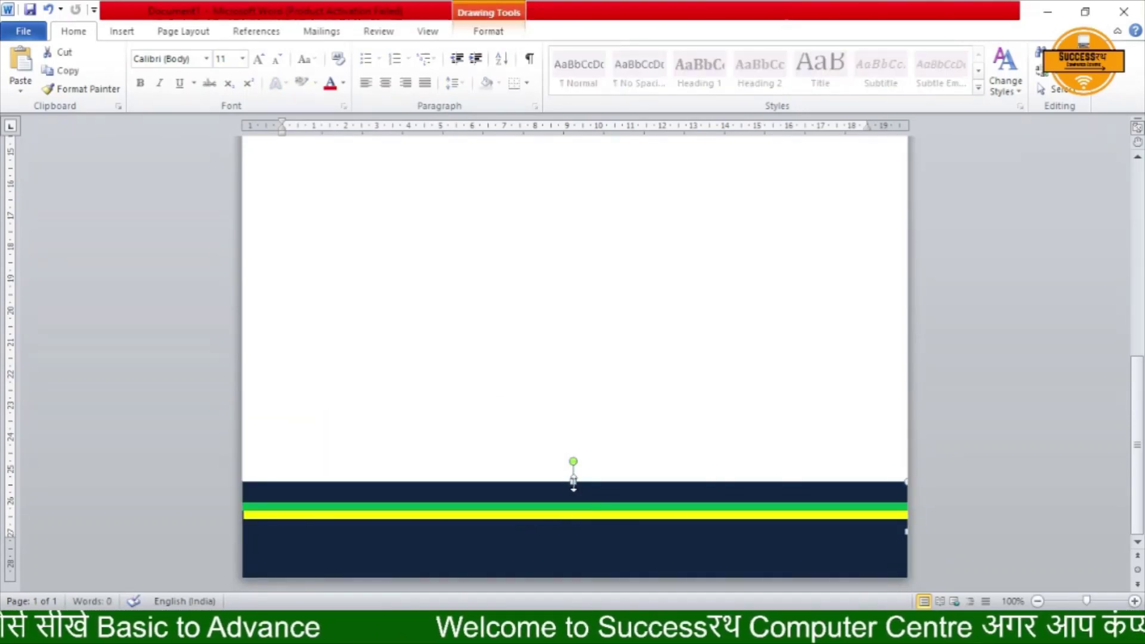
Step: Resize the bottom navy bar and position the green and yellow stripes just above it
drag(573, 544, 573, 543)
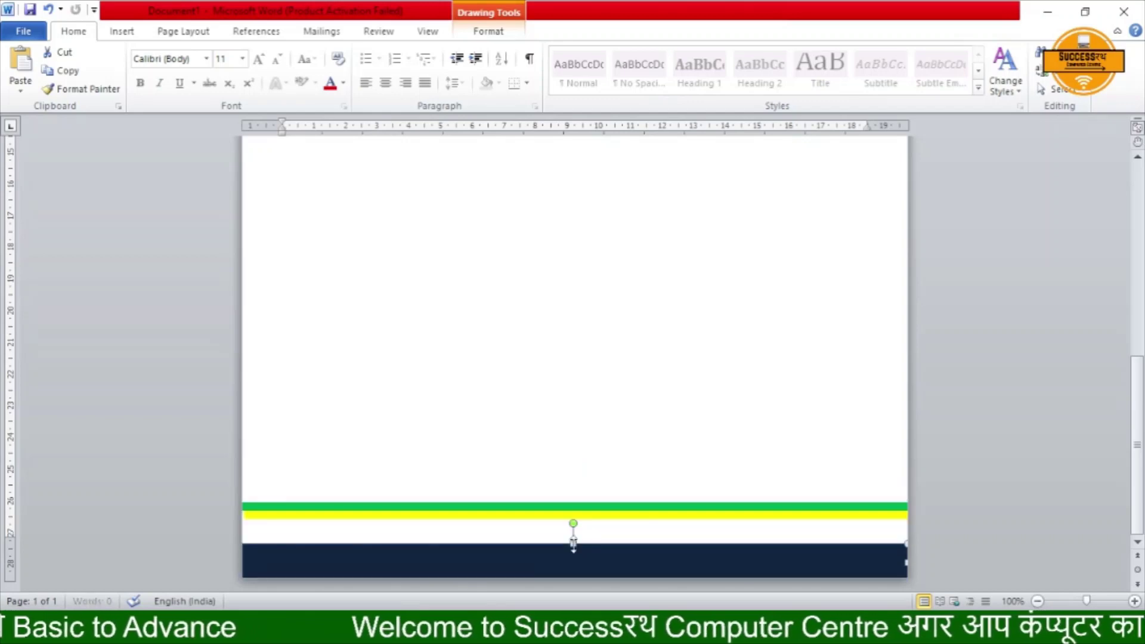
click(576, 506)
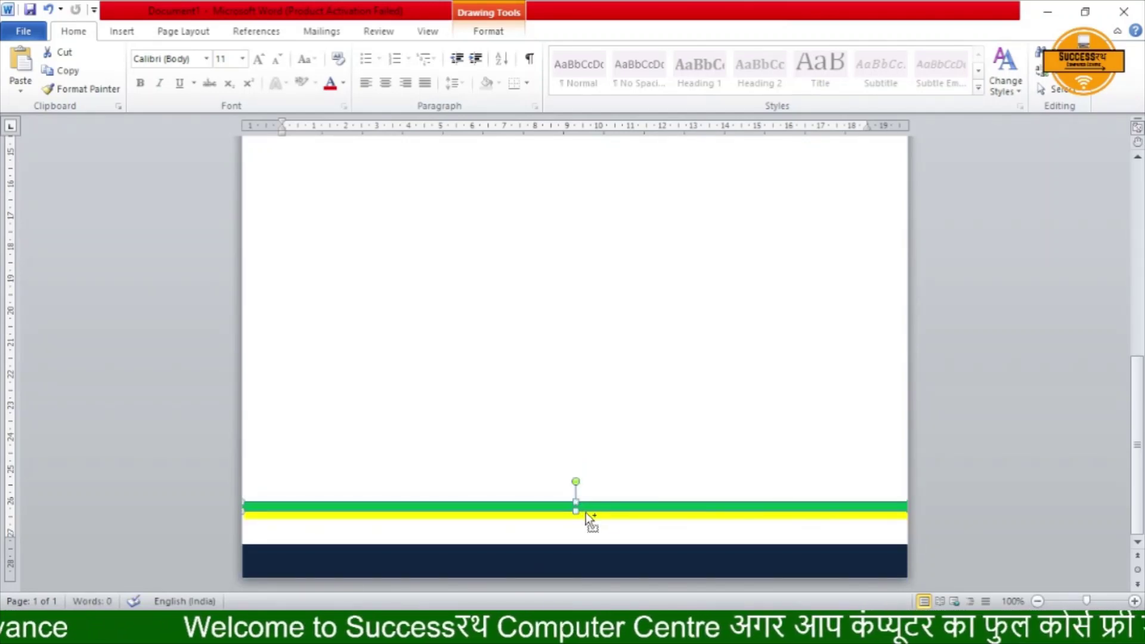
key(Escape)
click(586, 513)
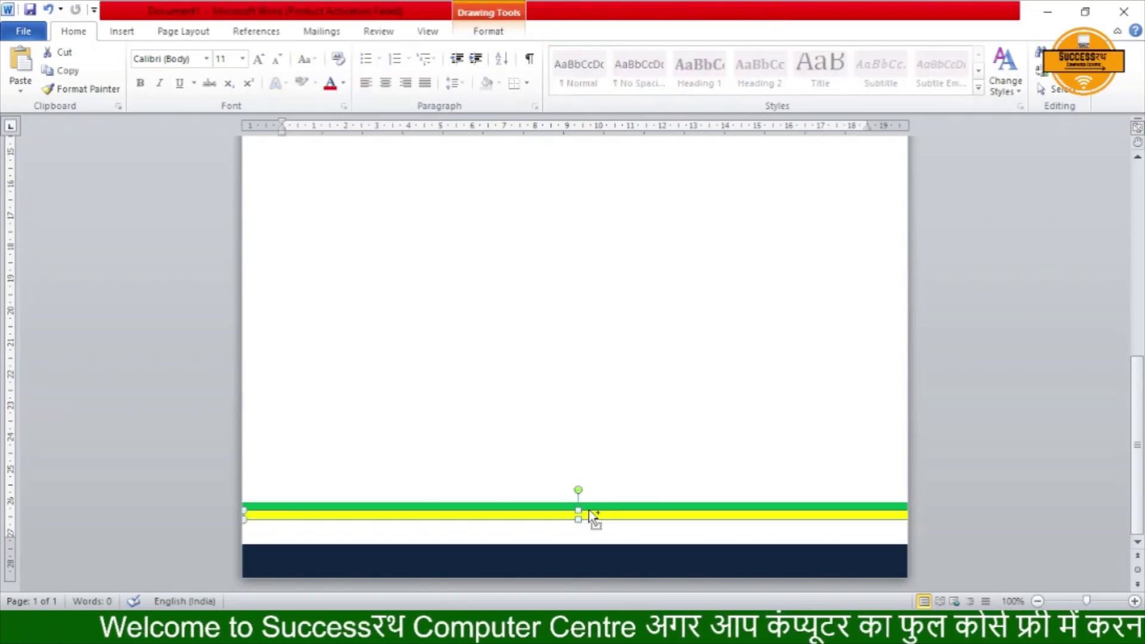
drag(589, 507, 599, 533)
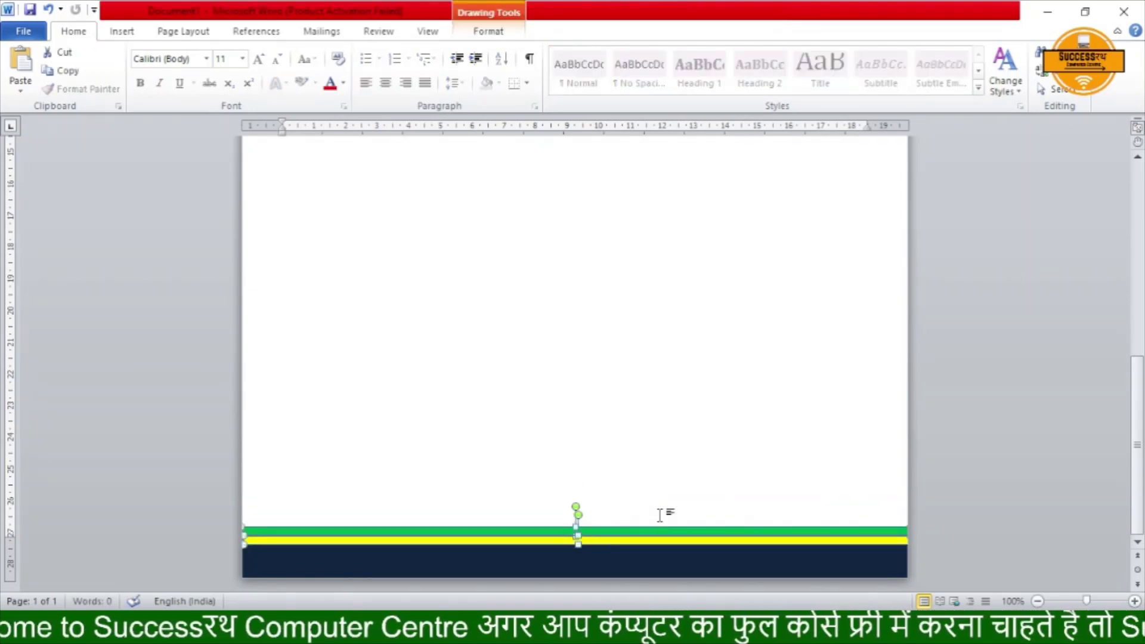
key(ctrl+z)
key(Left)
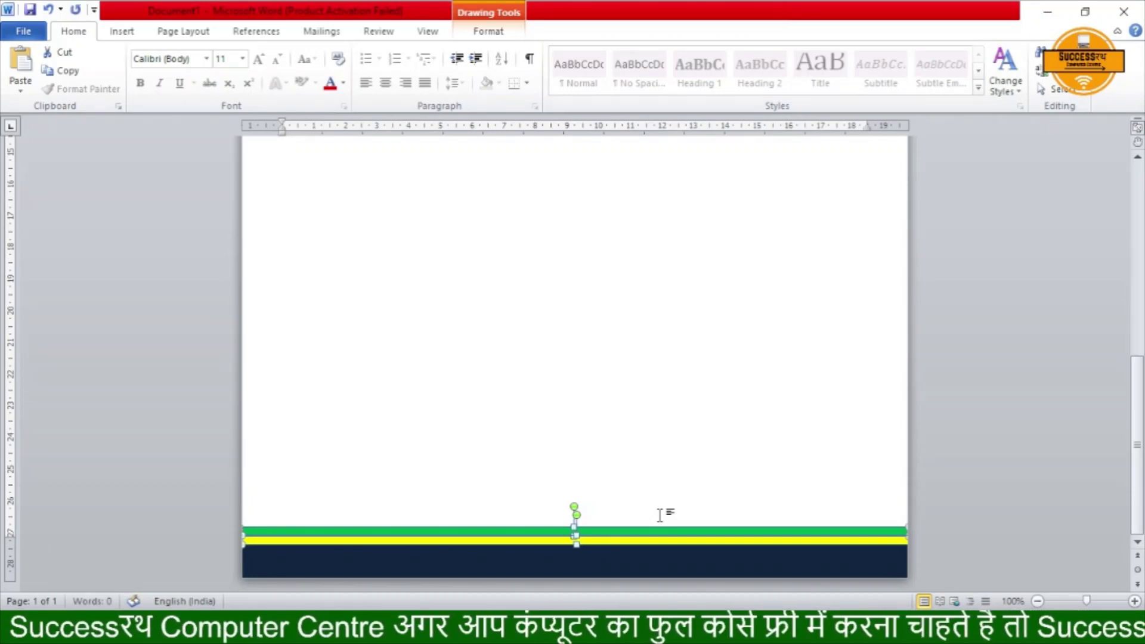
click(686, 416)
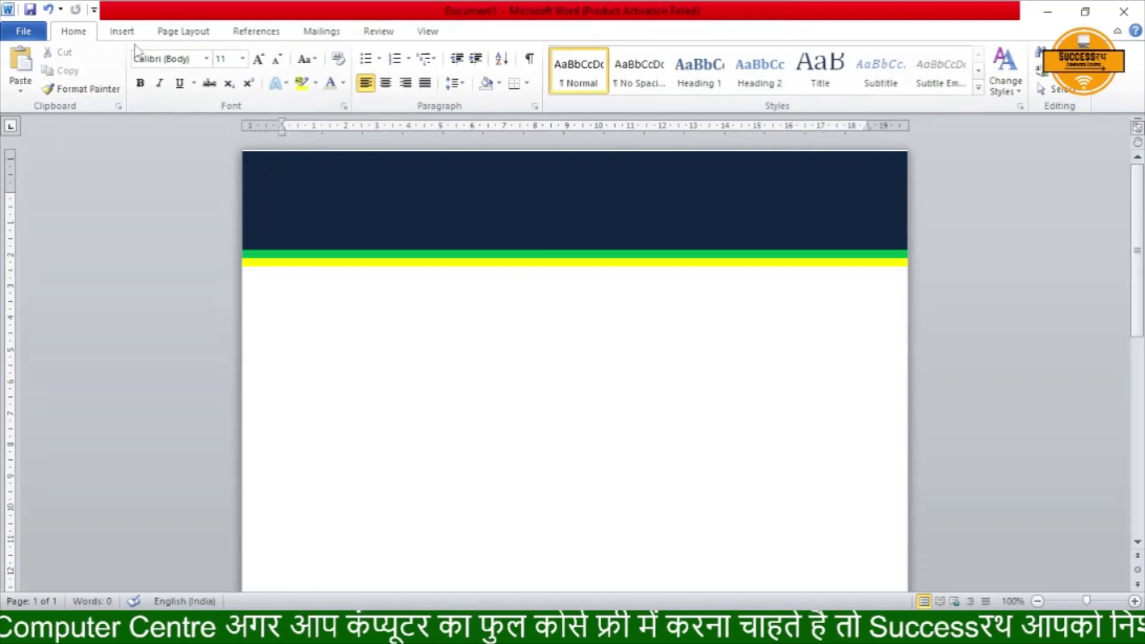
Step: Draw an oval circle in the top-left of the navy header
click(122, 32)
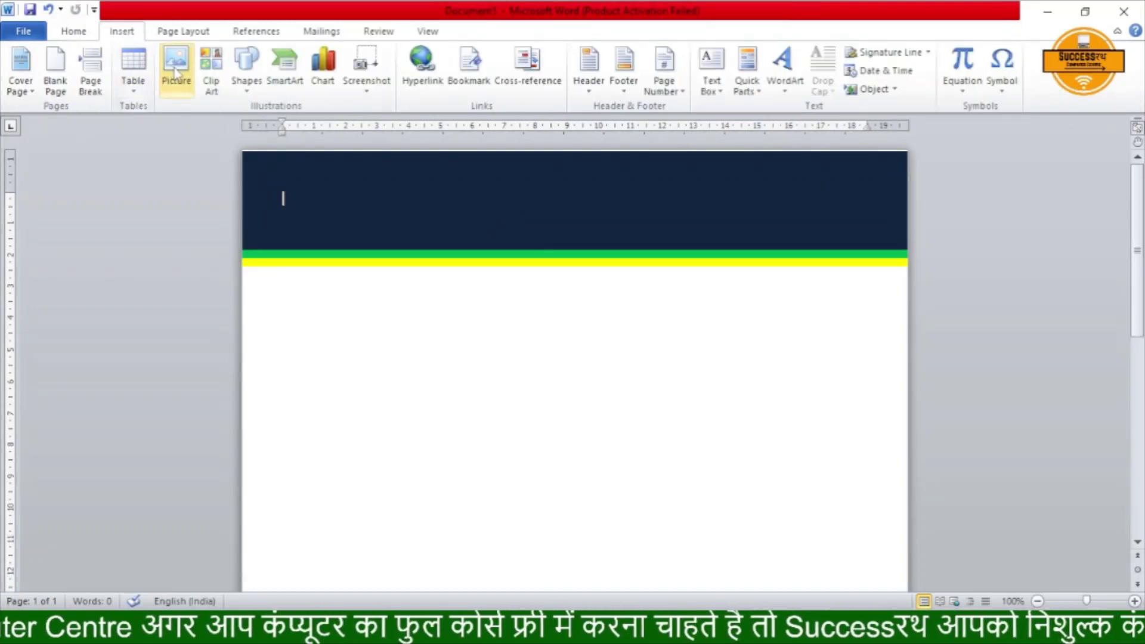
click(246, 66)
click(307, 124)
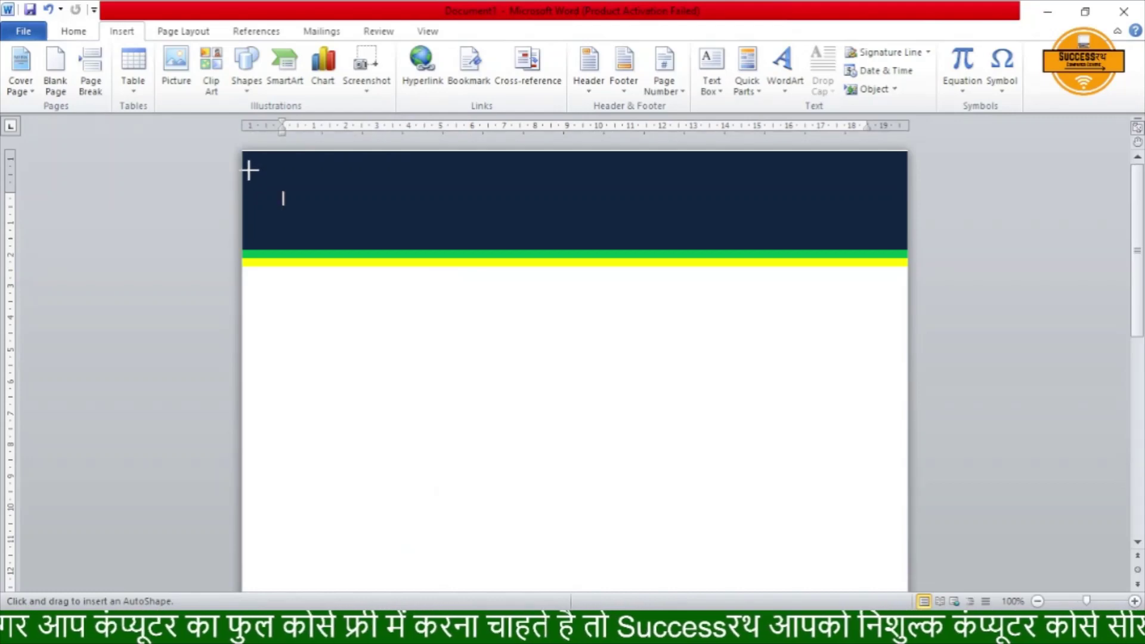
drag(253, 159, 322, 235)
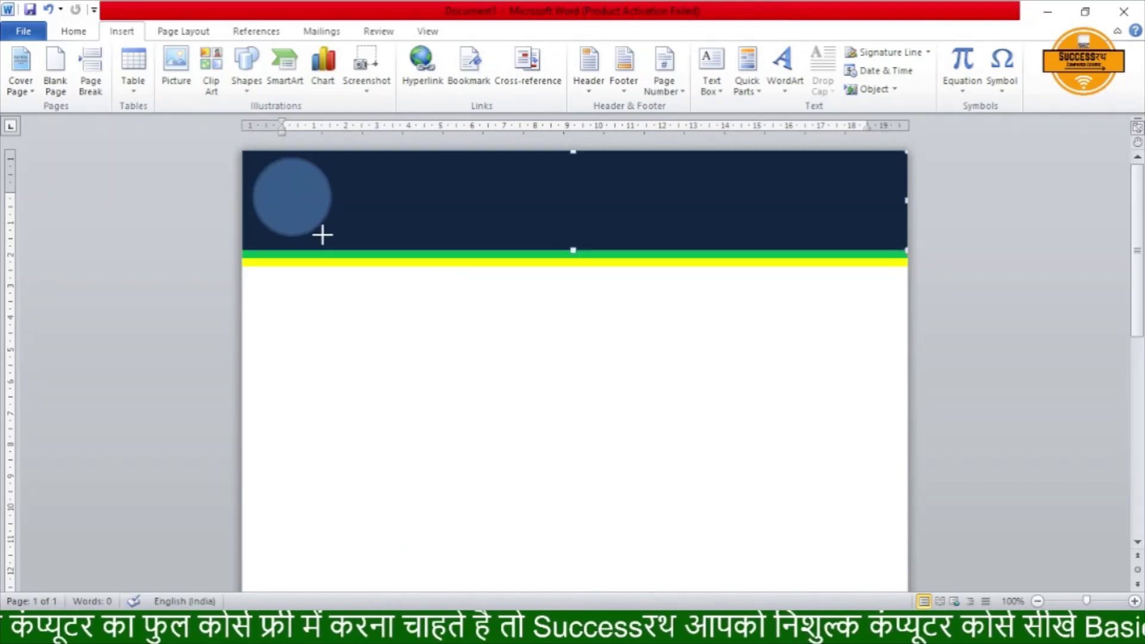
Step: Fill the circle with the successrath logo picture from Desktop\New folder, remove its outline, and enlarge it
click(418, 54)
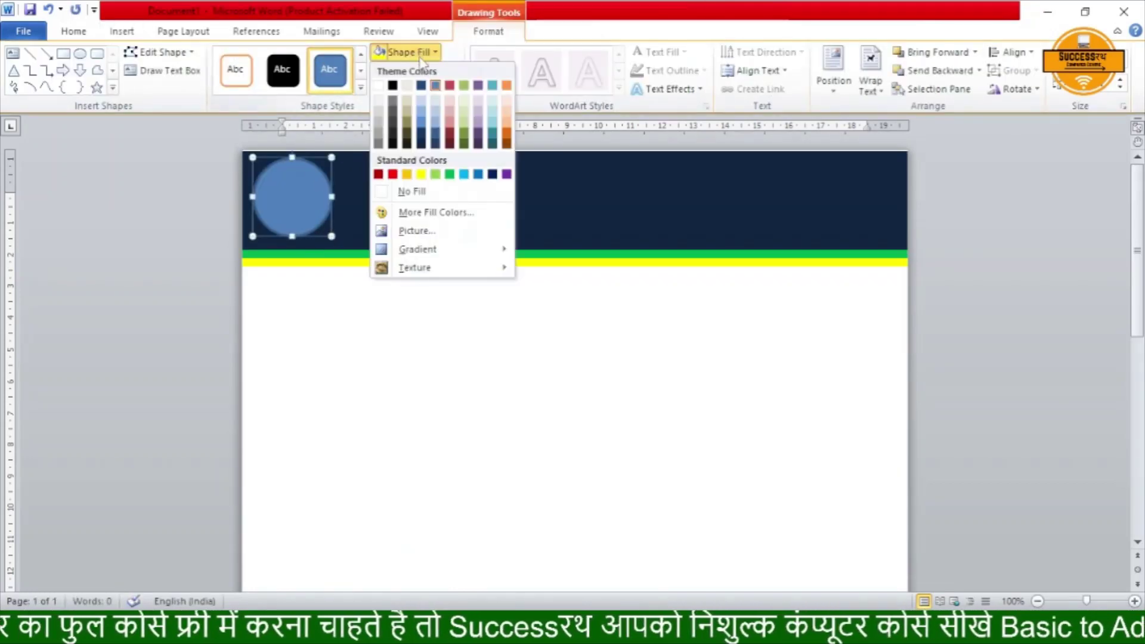
click(418, 231)
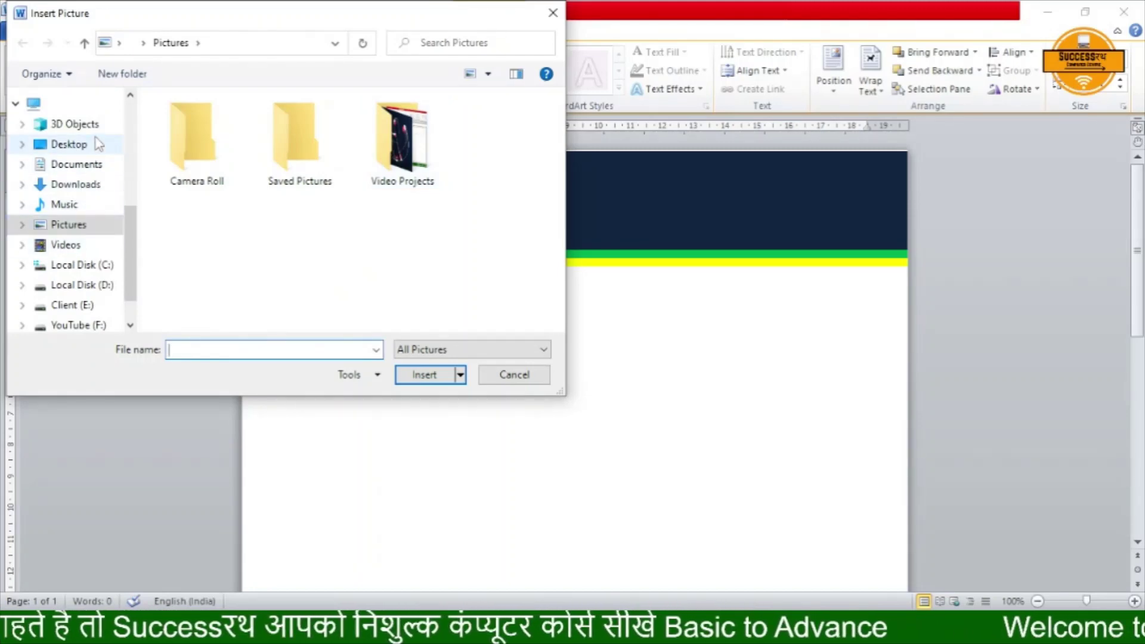
click(69, 144)
double_click(396, 179)
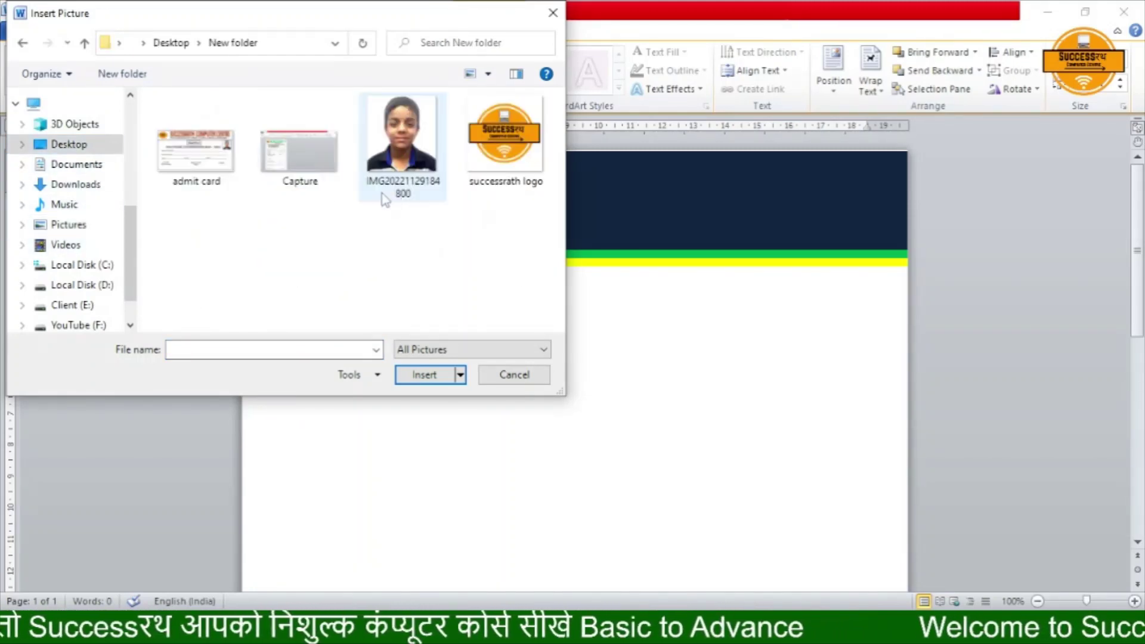
double_click(504, 140)
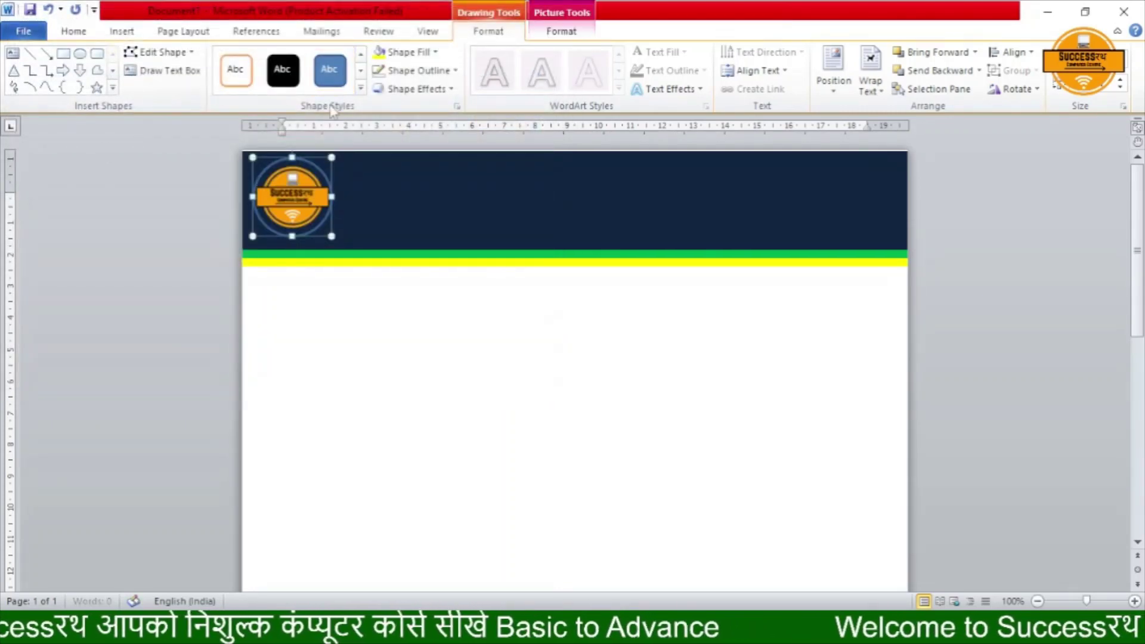
click(412, 70)
click(430, 216)
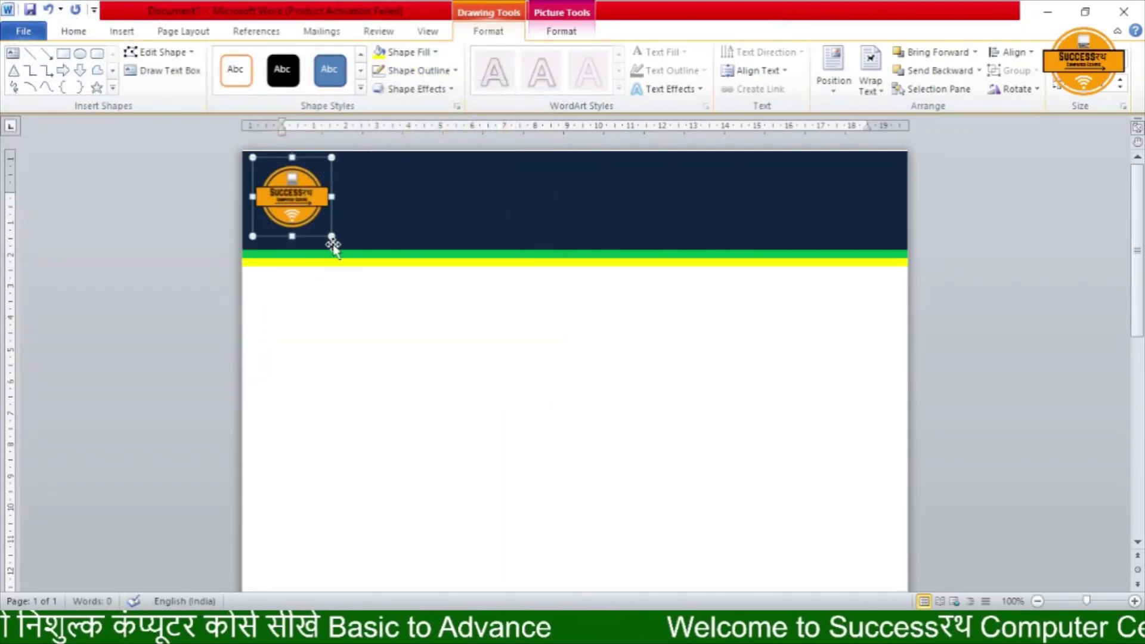
mouse_move(332, 237)
mouse_down()
mouse_move(354, 259)
mouse_move(321, 231)
mouse_up()
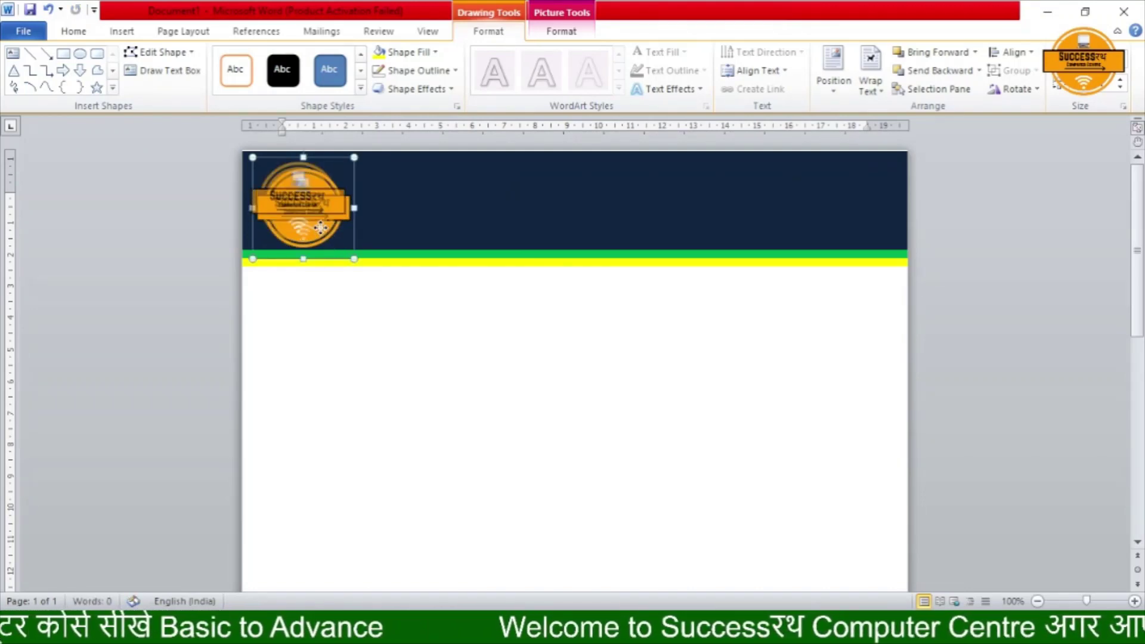
click(357, 328)
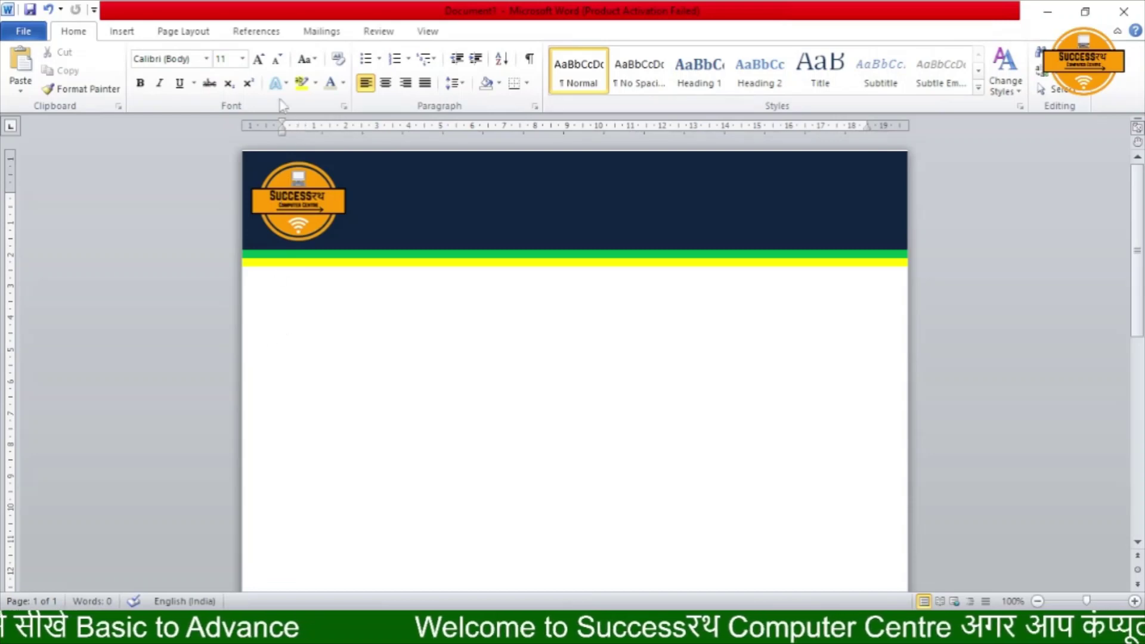
Step: Draw a text box beside the logo and type 'SuccessRath Computer Centre'
click(122, 31)
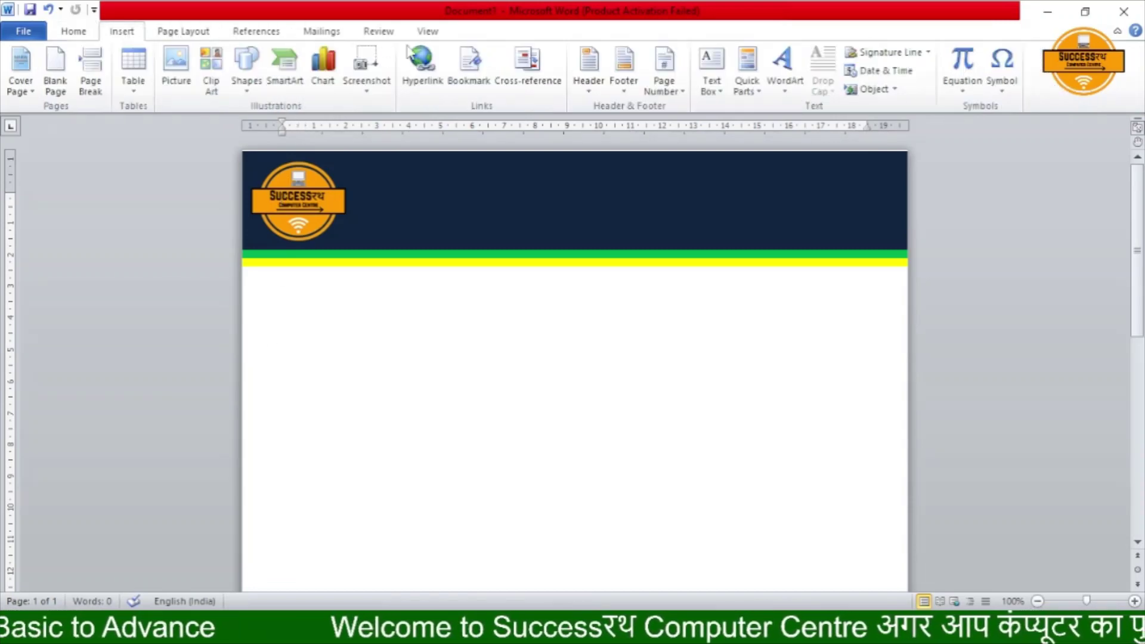
click(711, 83)
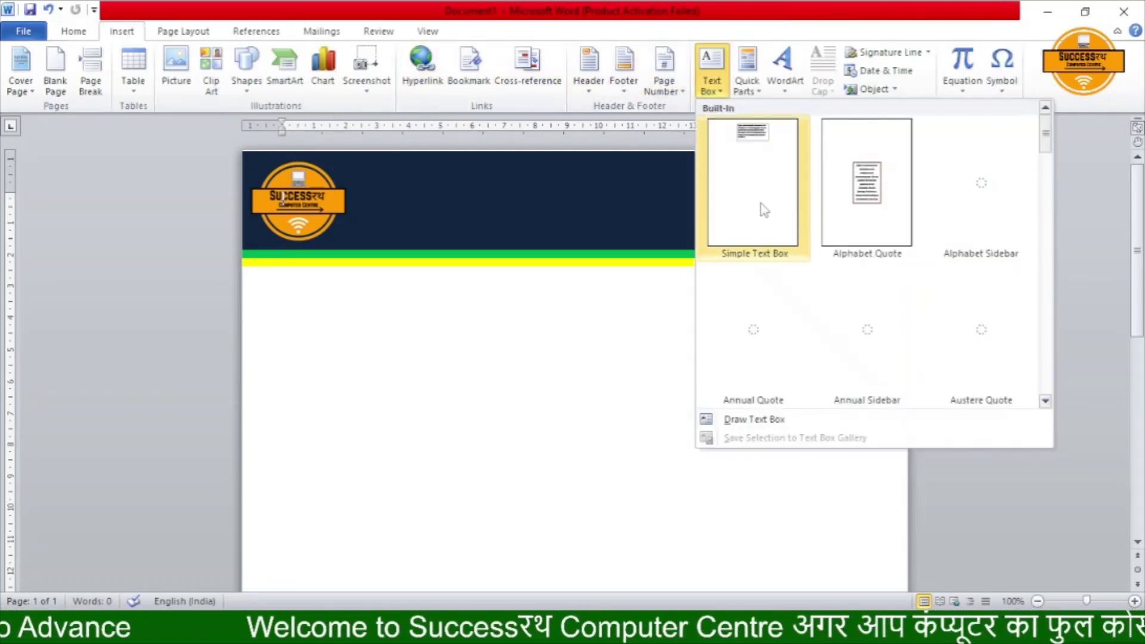
click(775, 419)
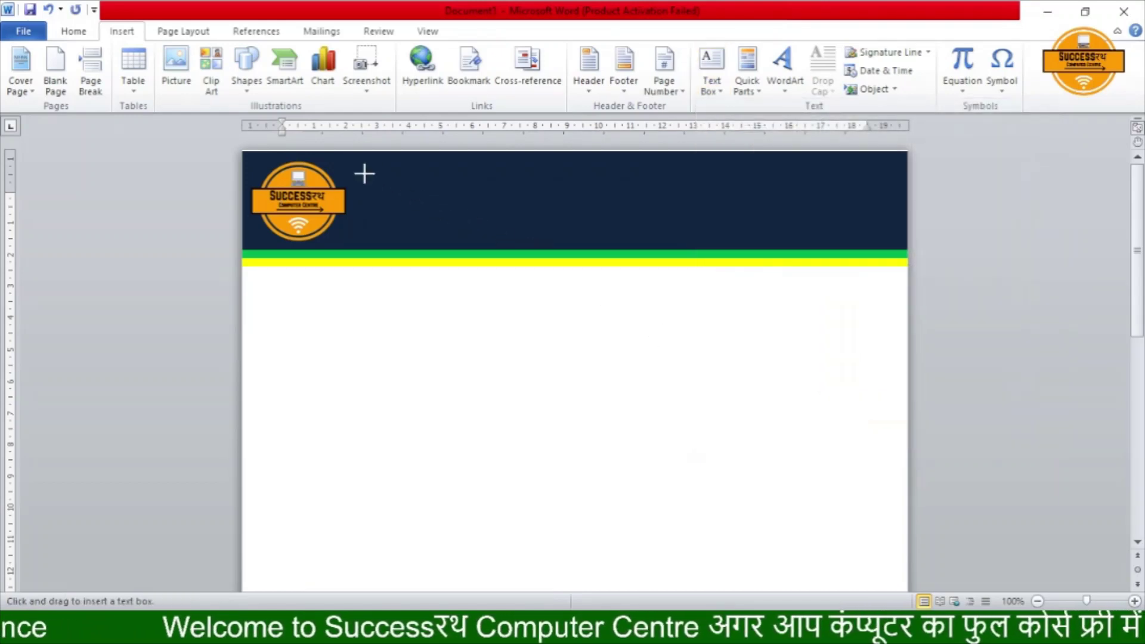
drag(366, 175, 780, 224)
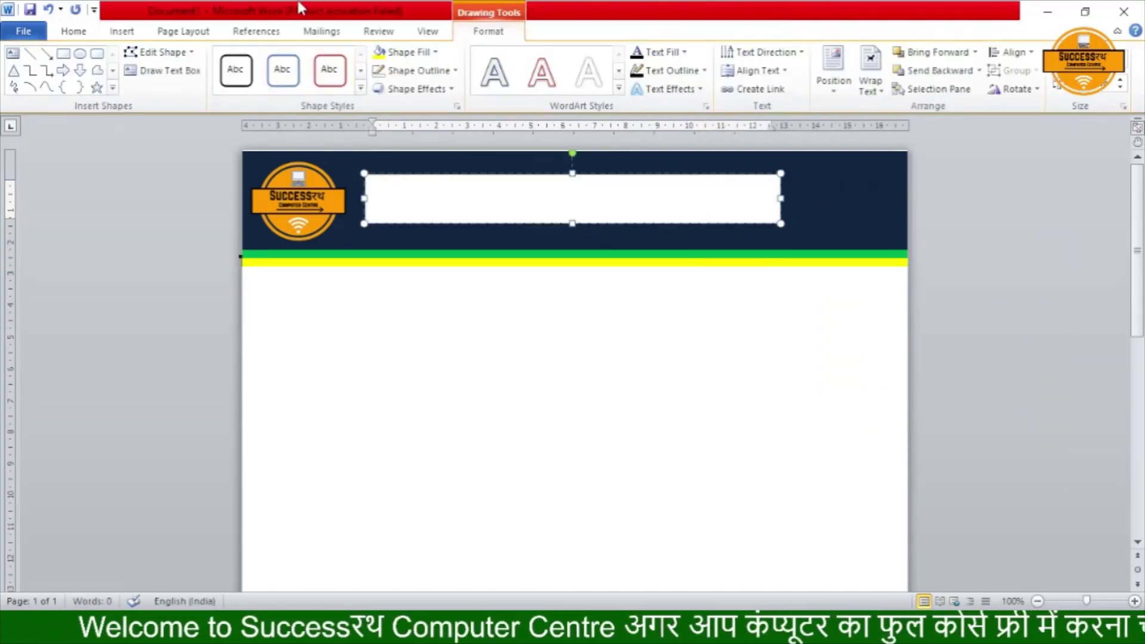
text(Su)
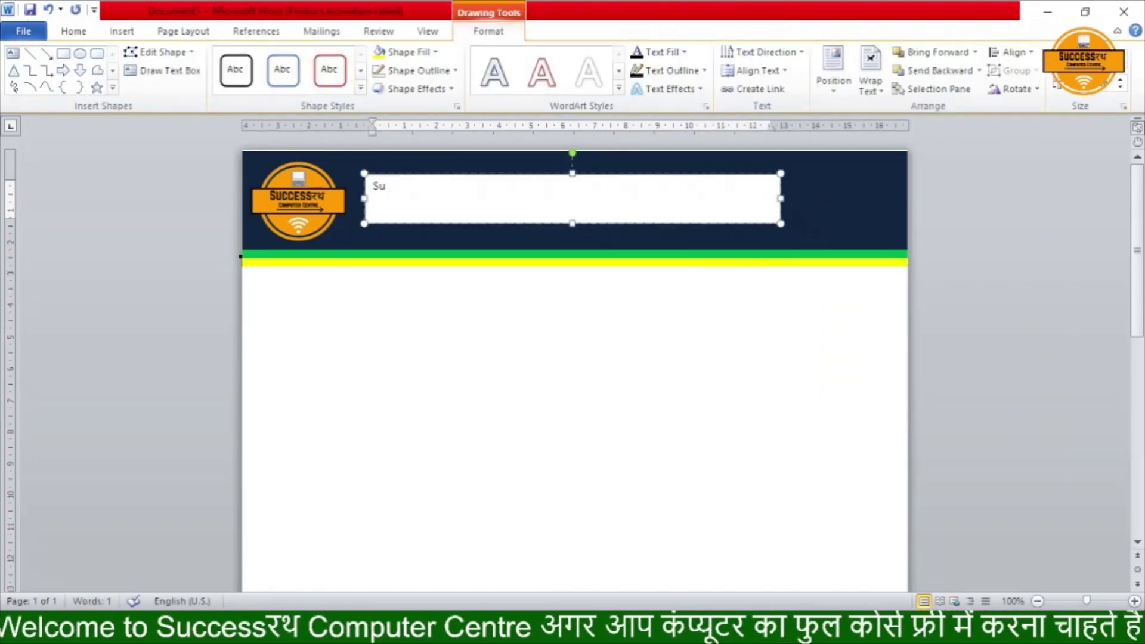
text(cess)
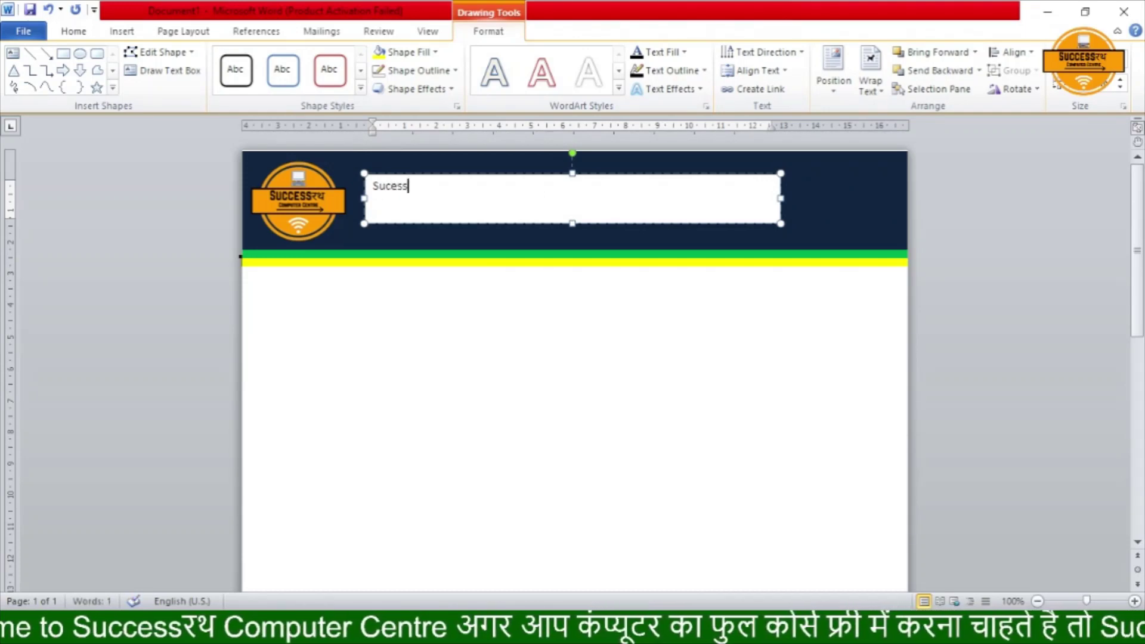
key(BackSpace)
key(BackSpace)
text(cess)
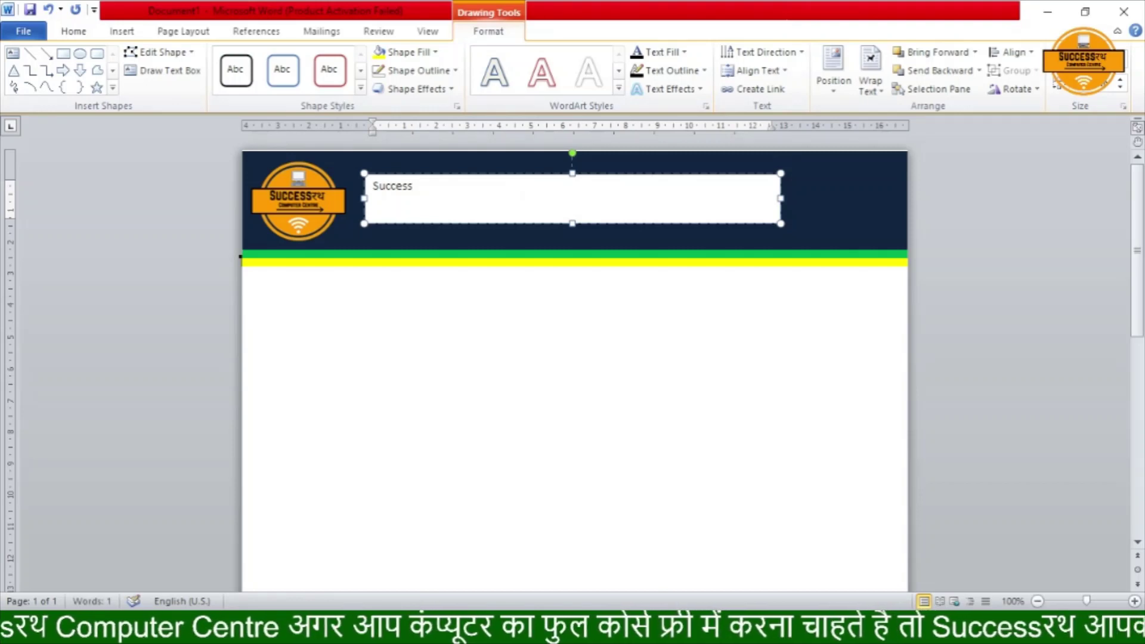
text(Rath Comp)
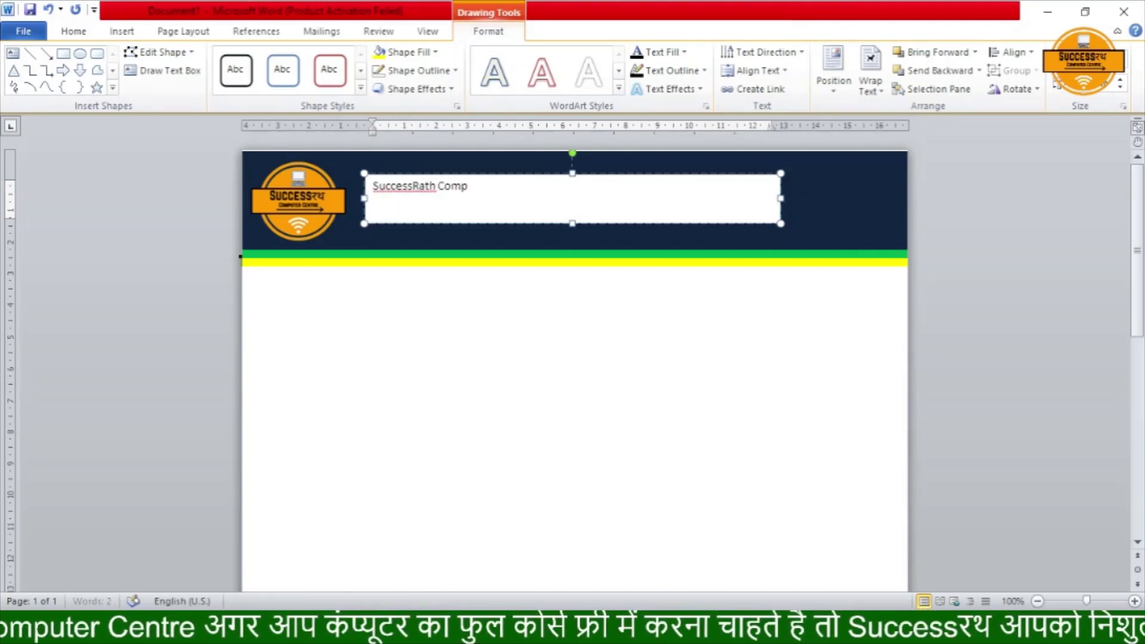
text(uter Ce)
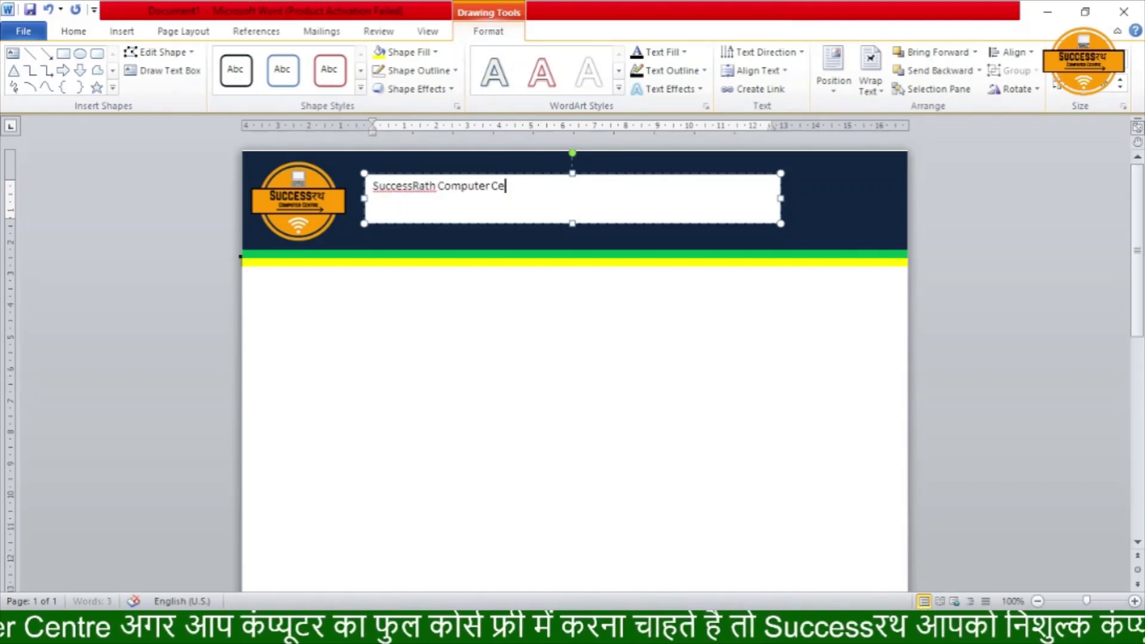
text(ntre)
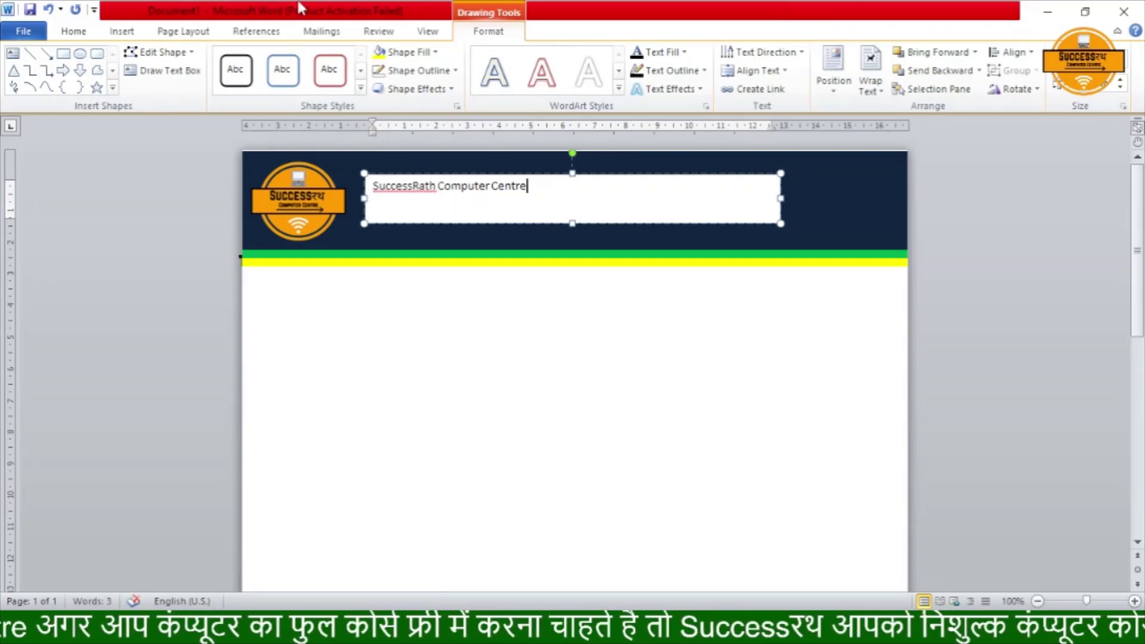
Step: Enlarge the title text two size steps and make it bold
key(ctrl+a)
key(ctrl+shift+period)
key(ctrl+shift+period)
key(ctrl+shift+period)
key(ctrl+shift+period)
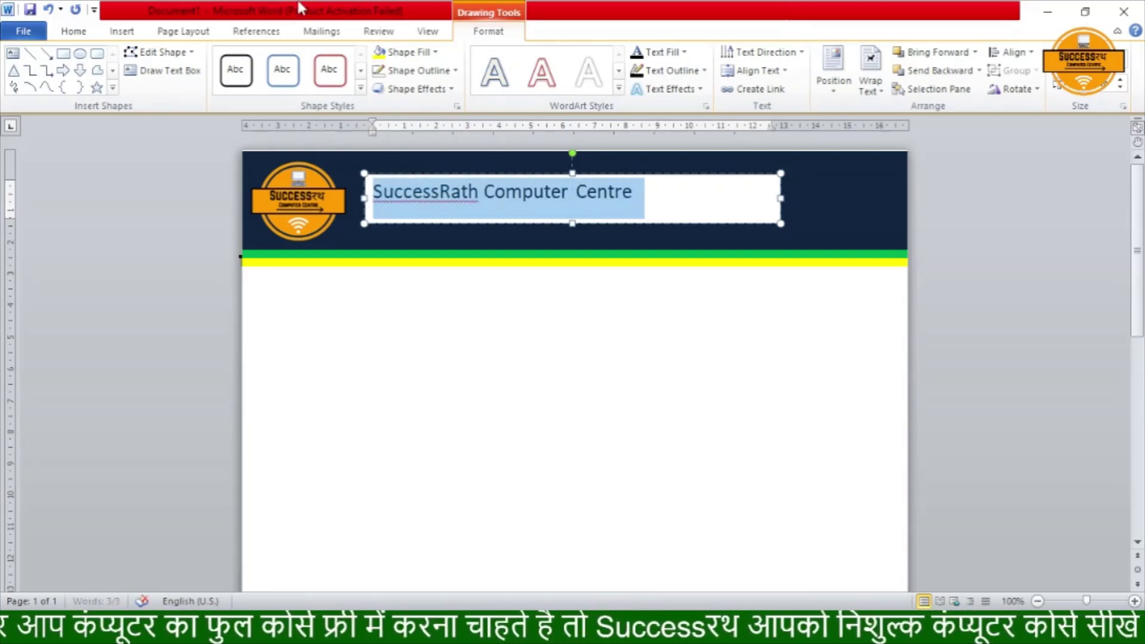
key(ctrl+shift+period)
key(ctrl+shift+period)
key(ctrl+shift+period)
key(ctrl+shift+period)
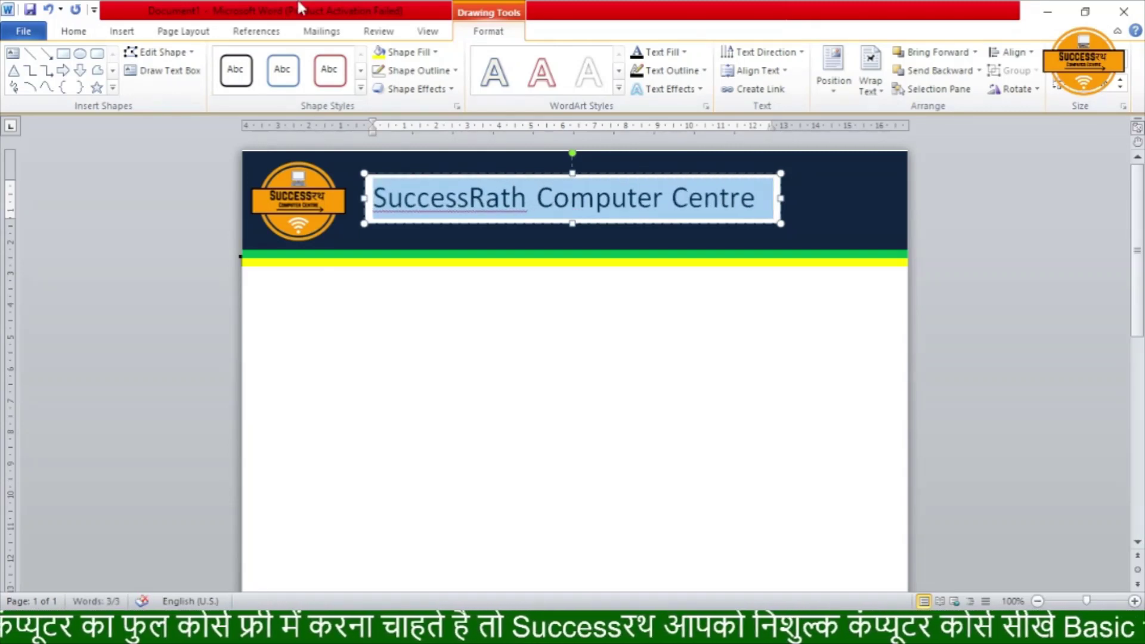
key(ctrl+b)
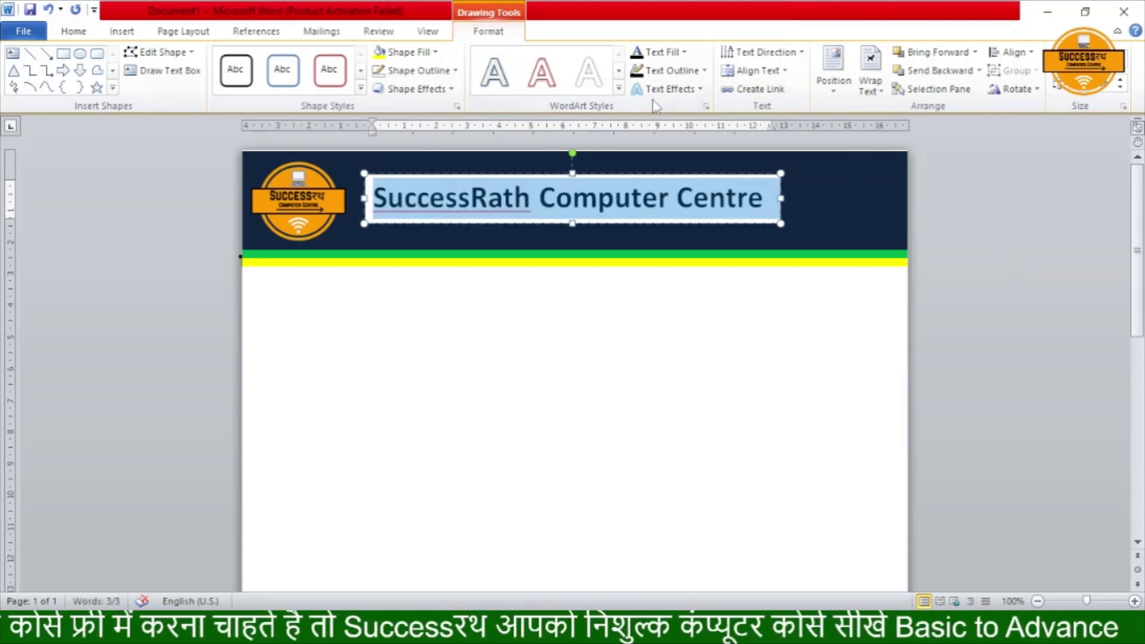
Step: Widen the title box to the right and shift it up and left in the header
click(660, 91)
mouse_move(687, 302)
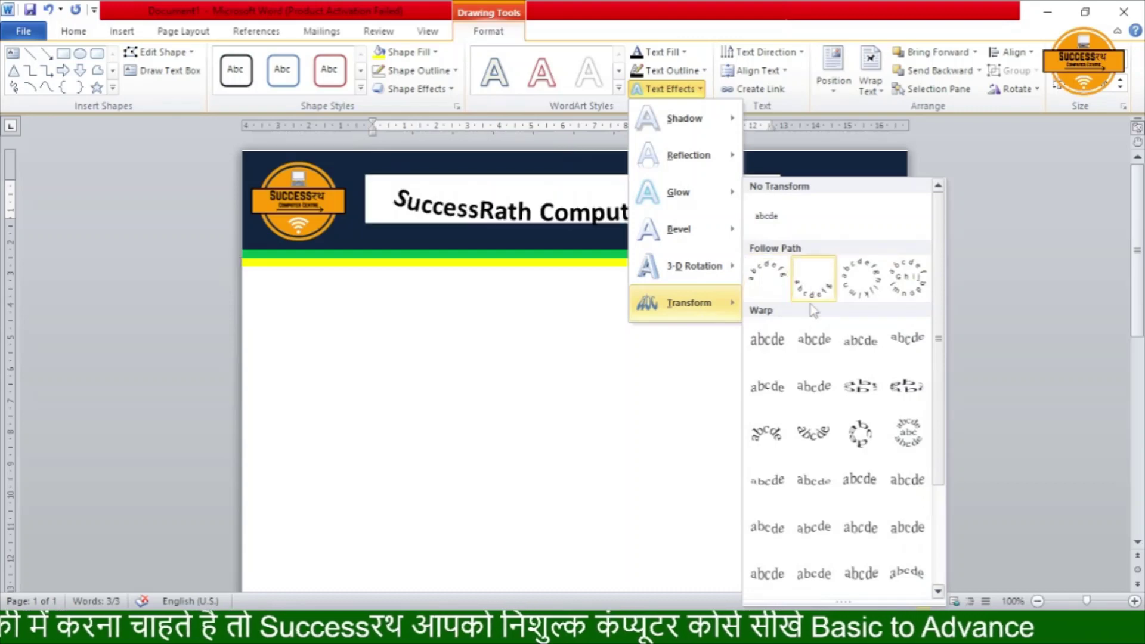
click(589, 307)
click(669, 198)
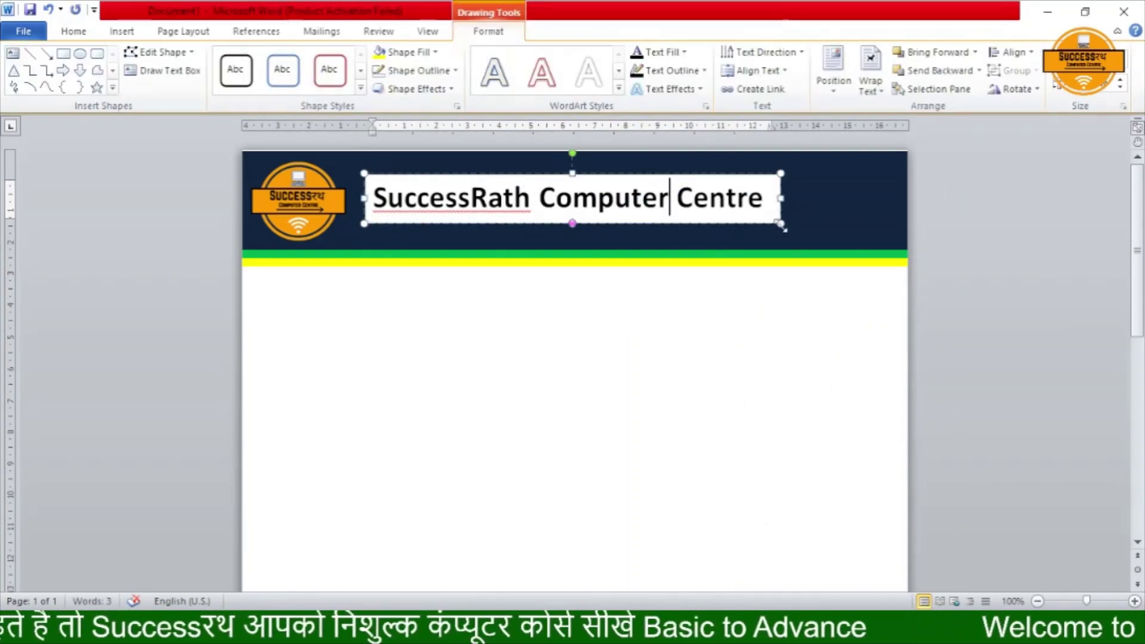
drag(781, 224, 898, 240)
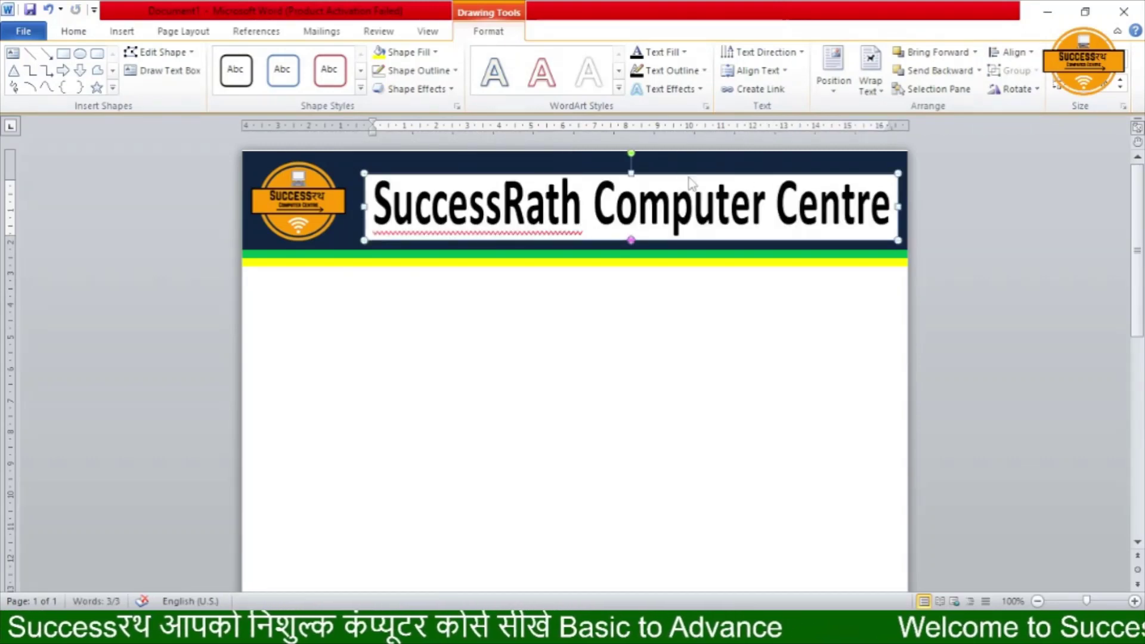
drag(685, 170, 679, 160)
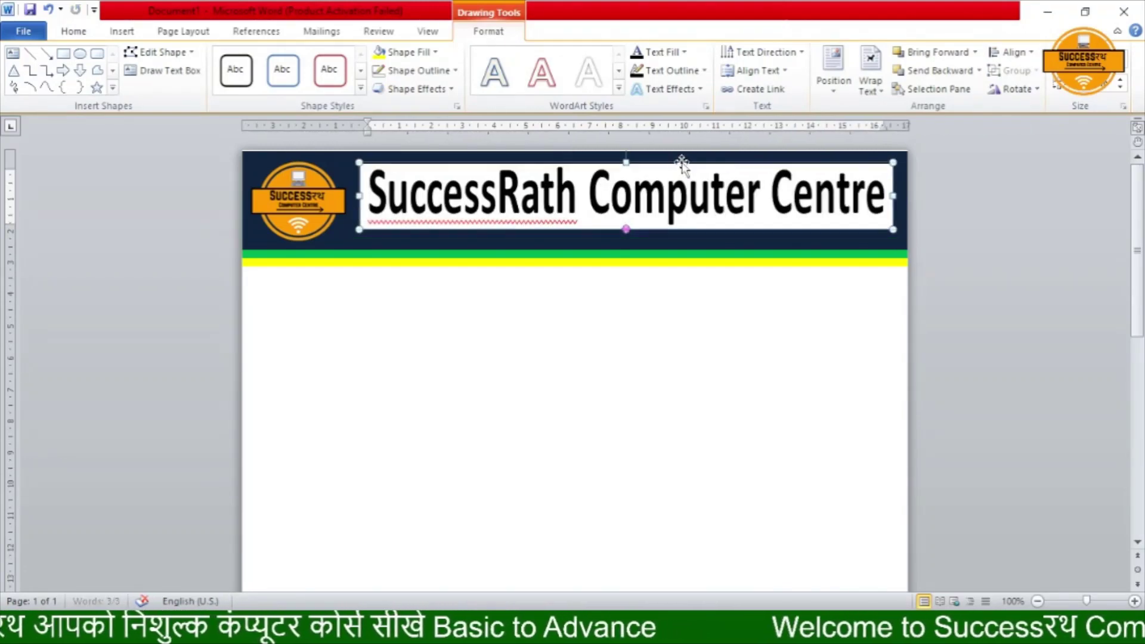
Step: Set the title box to No Fill and colour its text white
click(408, 53)
click(418, 191)
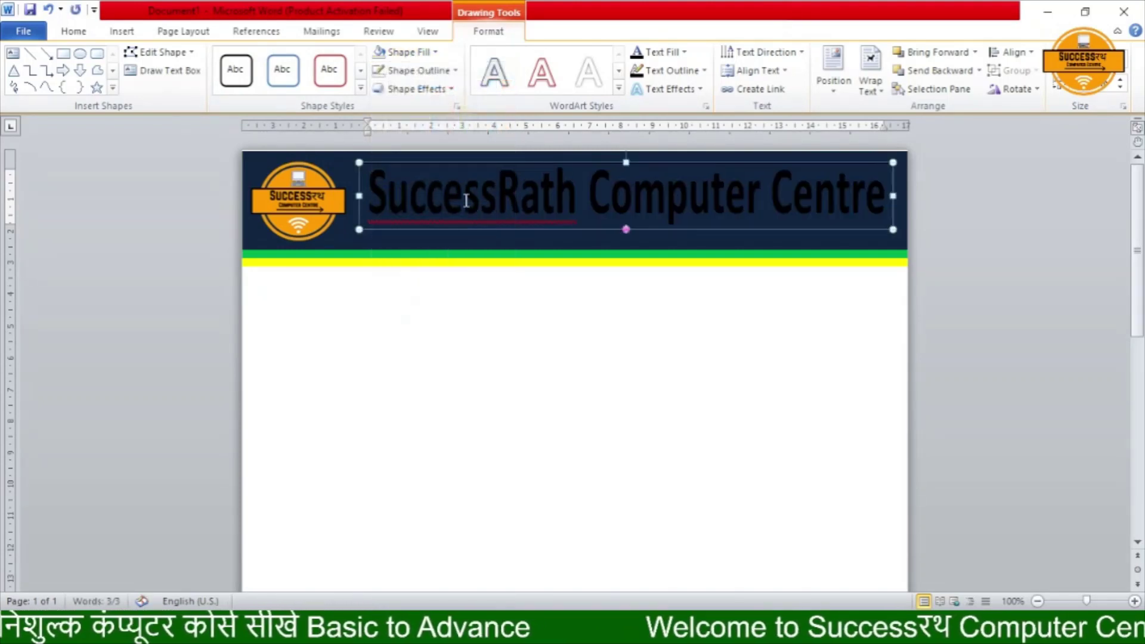
click(516, 207)
key(ctrl+a)
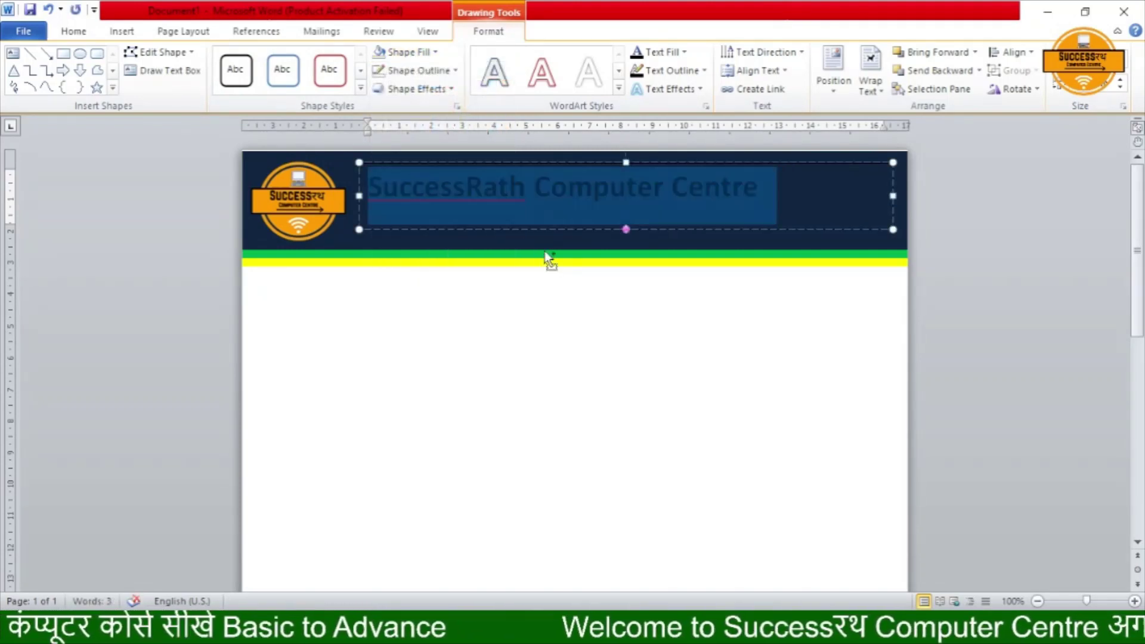
click(415, 70)
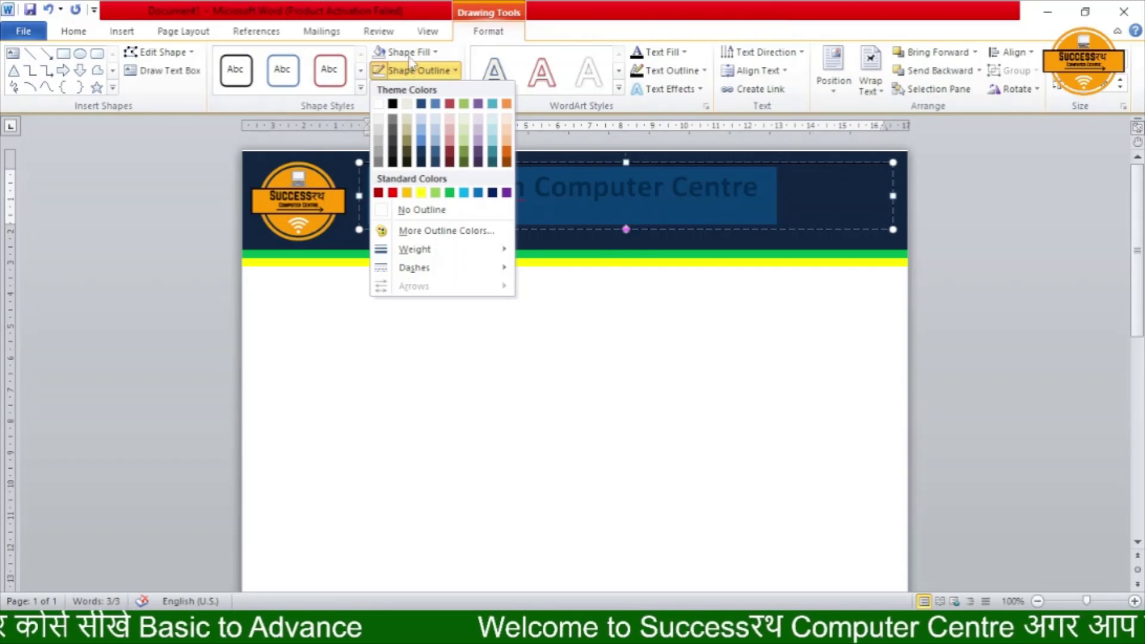
click(684, 52)
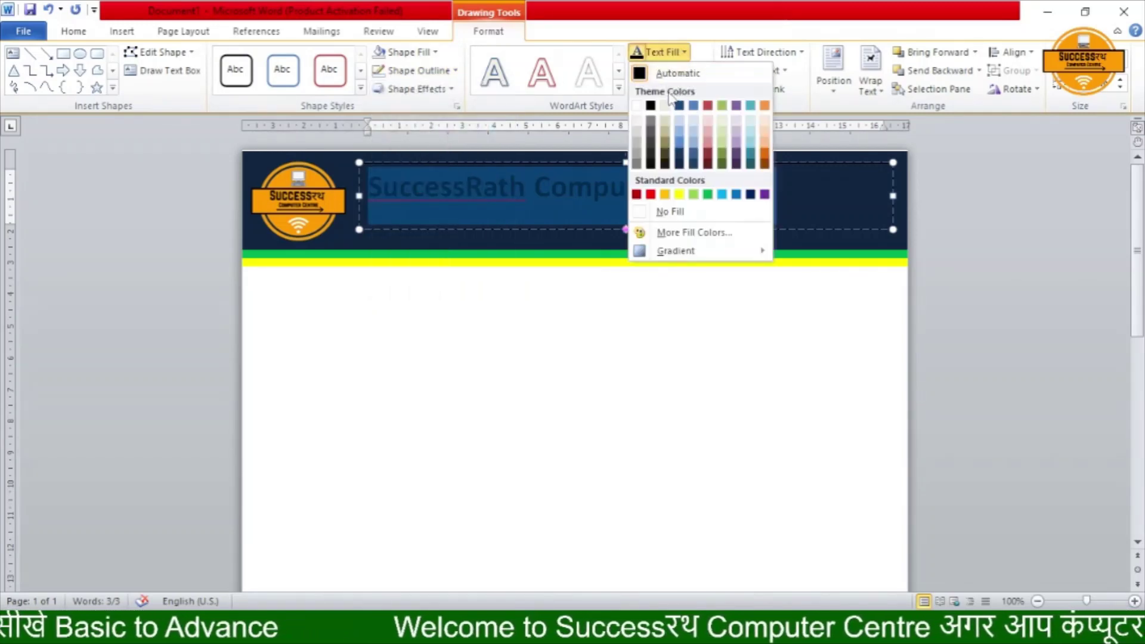
click(636, 106)
Step: Stretch the title box slightly further left, undoing the extra rightward resize
click(629, 316)
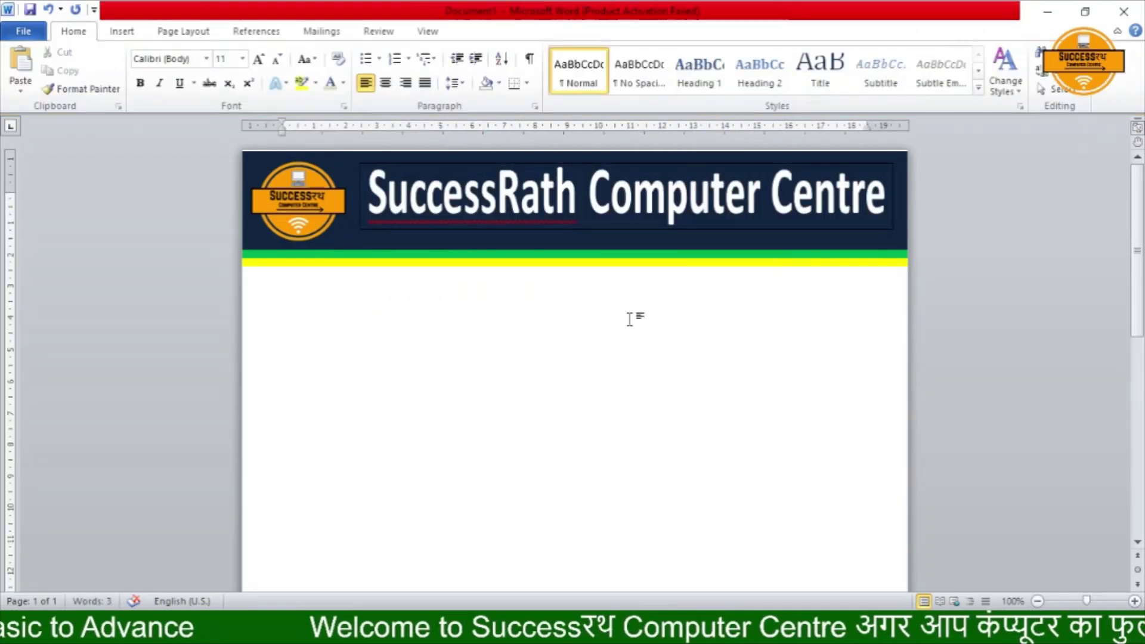
double_click(564, 229)
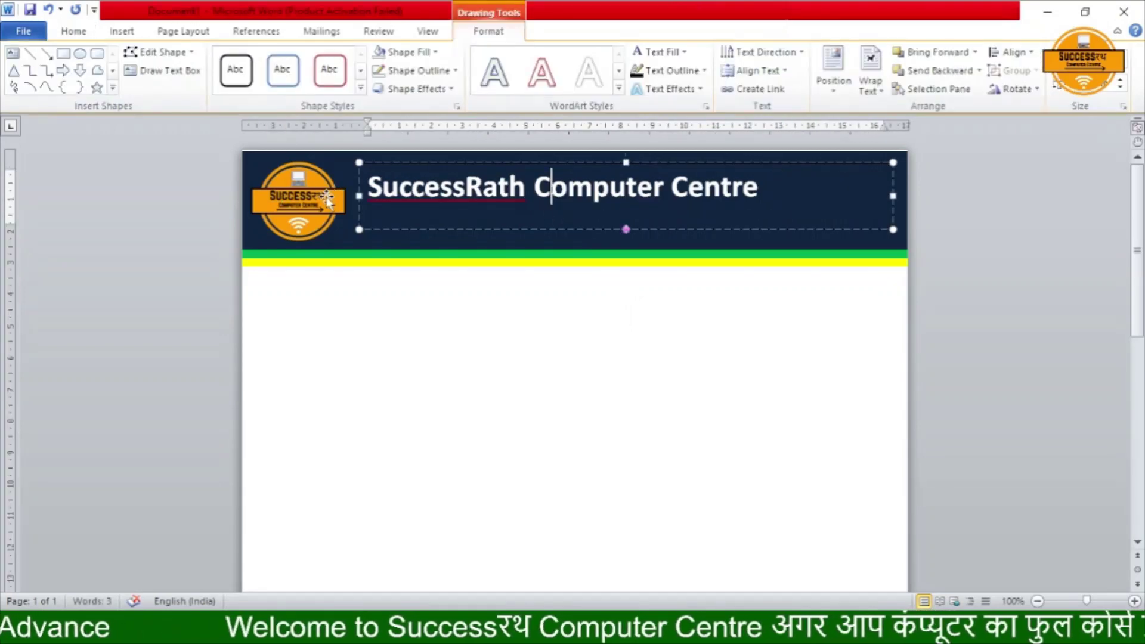
drag(357, 198, 348, 197)
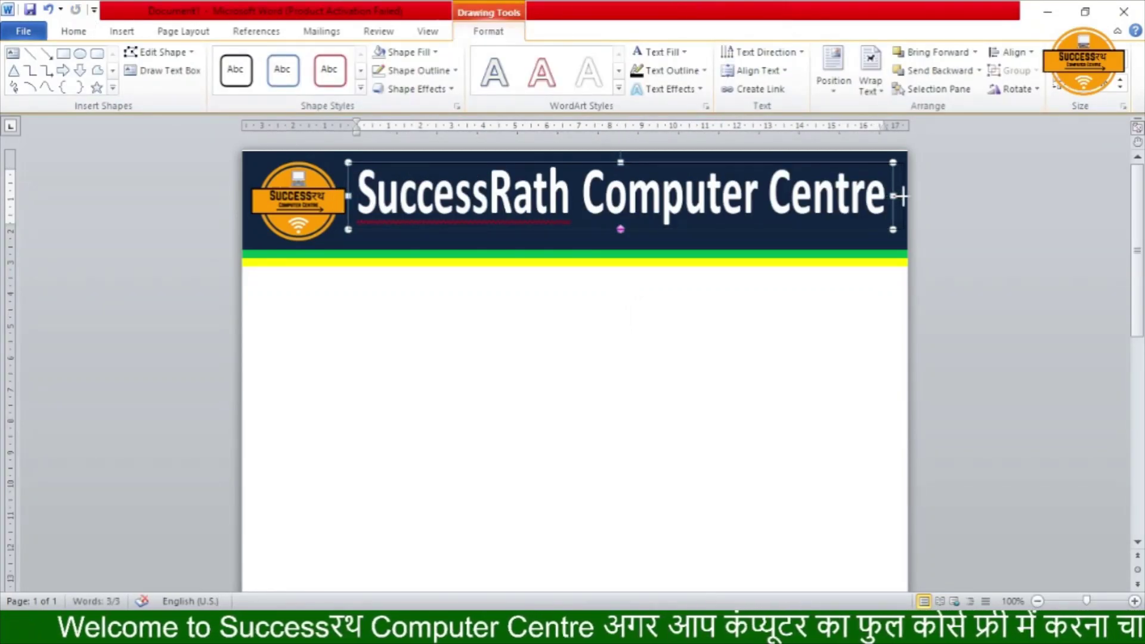
drag(901, 196, 909, 195)
click(861, 363)
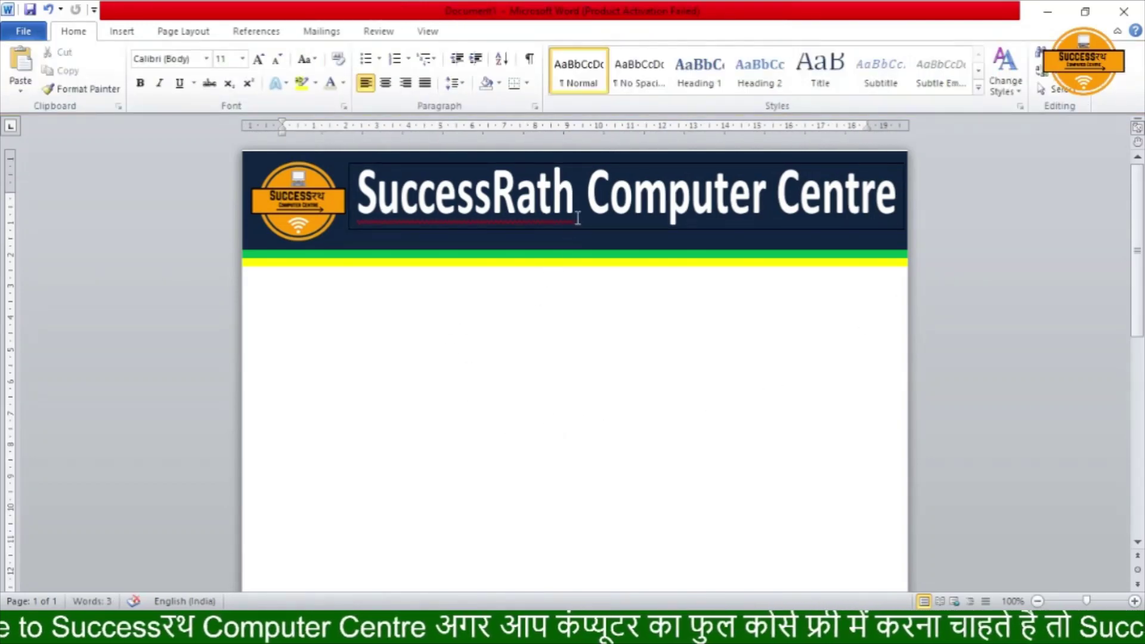
click(572, 179)
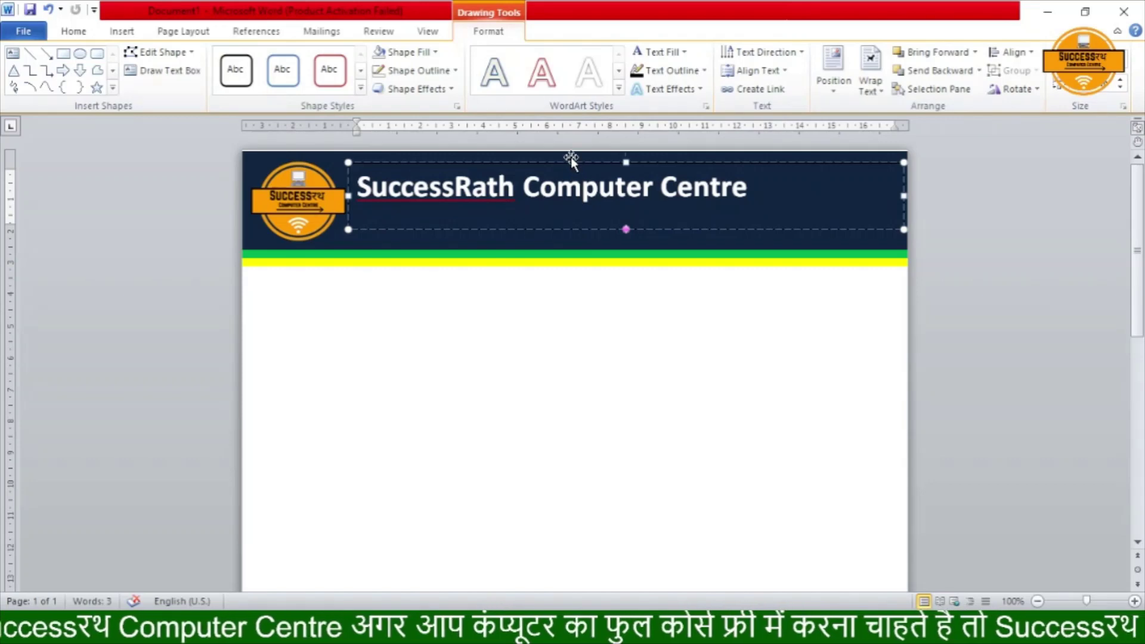
key(ctrl+z)
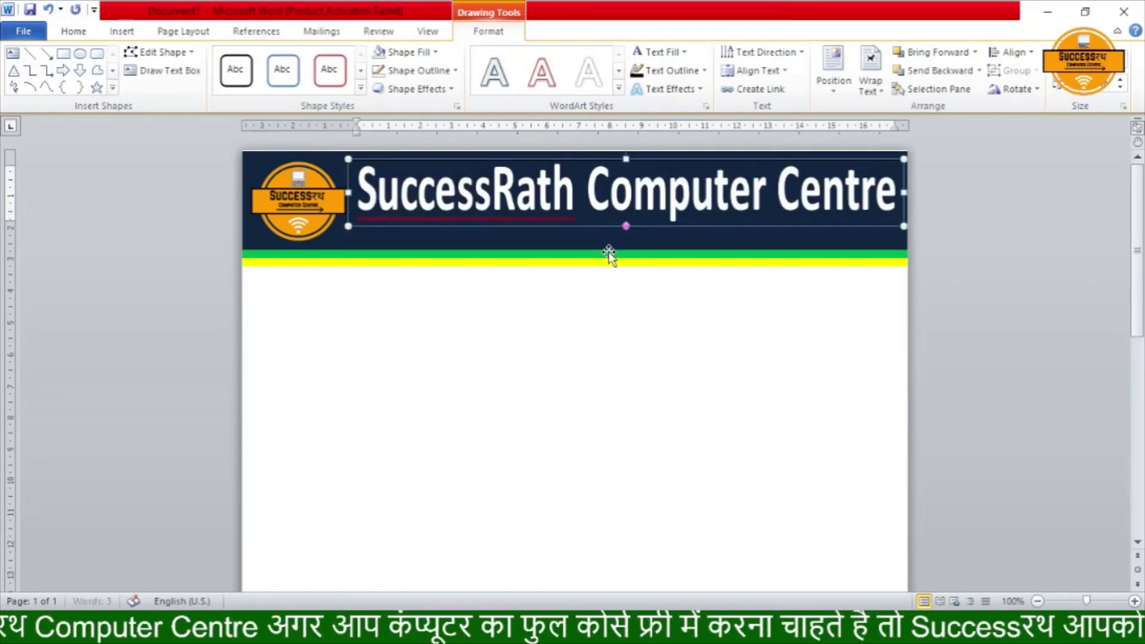
click(613, 363)
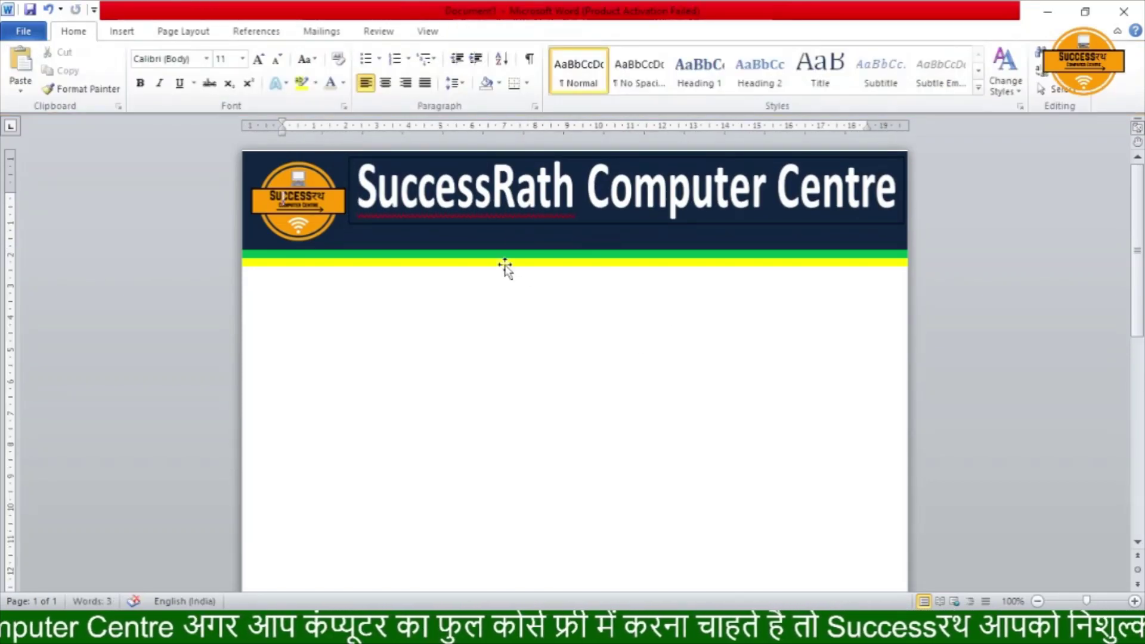
Step: Ignore the spelling flag on 'SuccessRath'
click(473, 205)
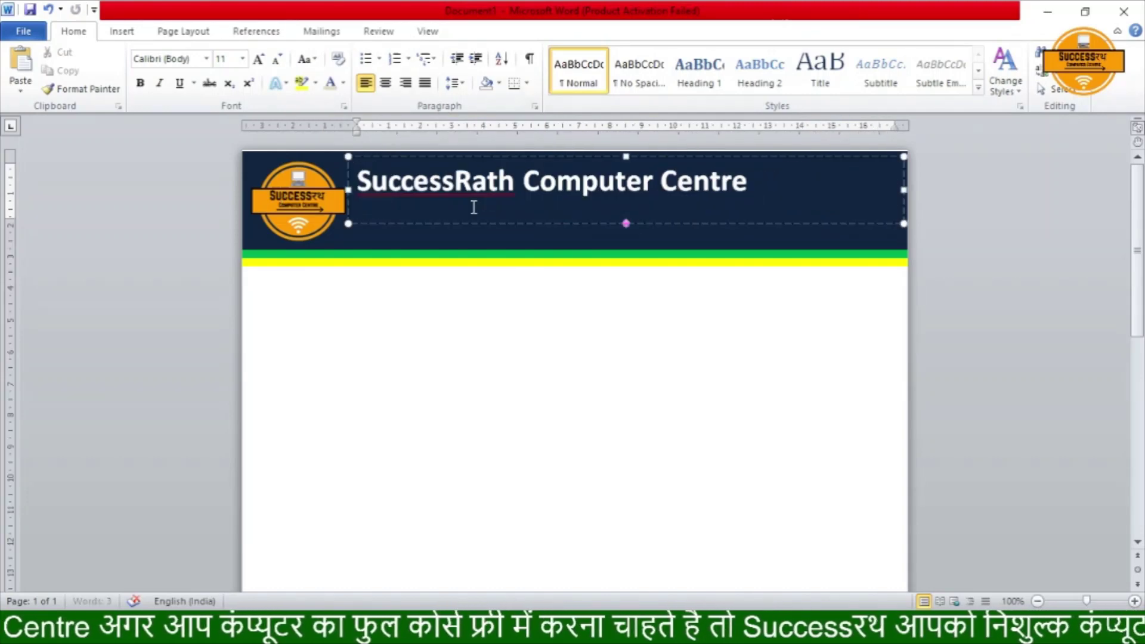
right_click(477, 184)
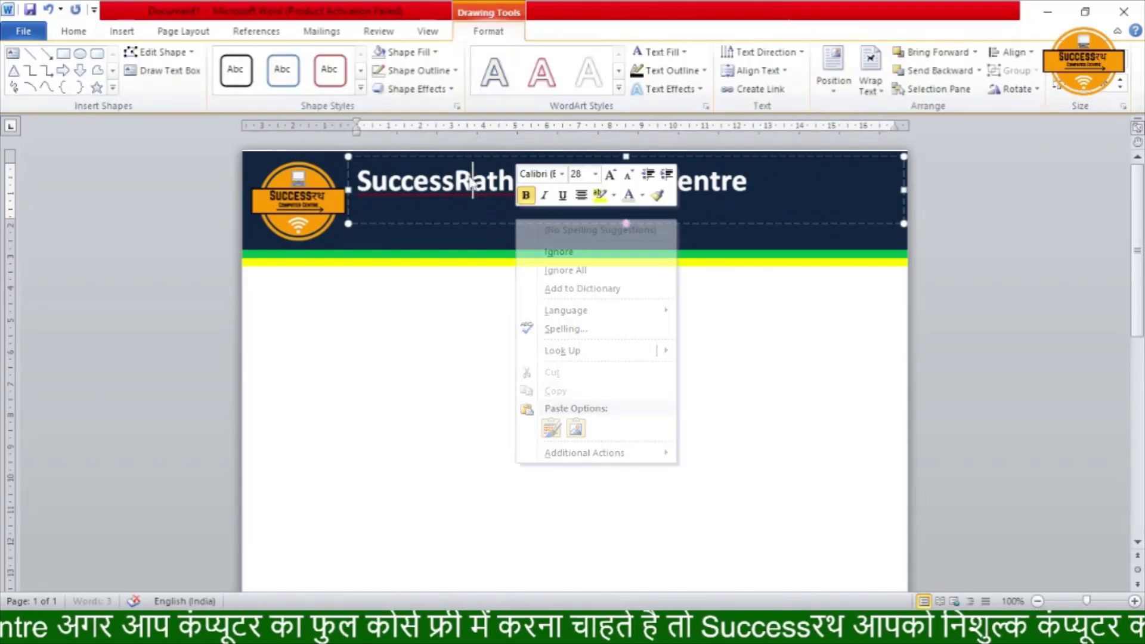
click(559, 252)
click(500, 285)
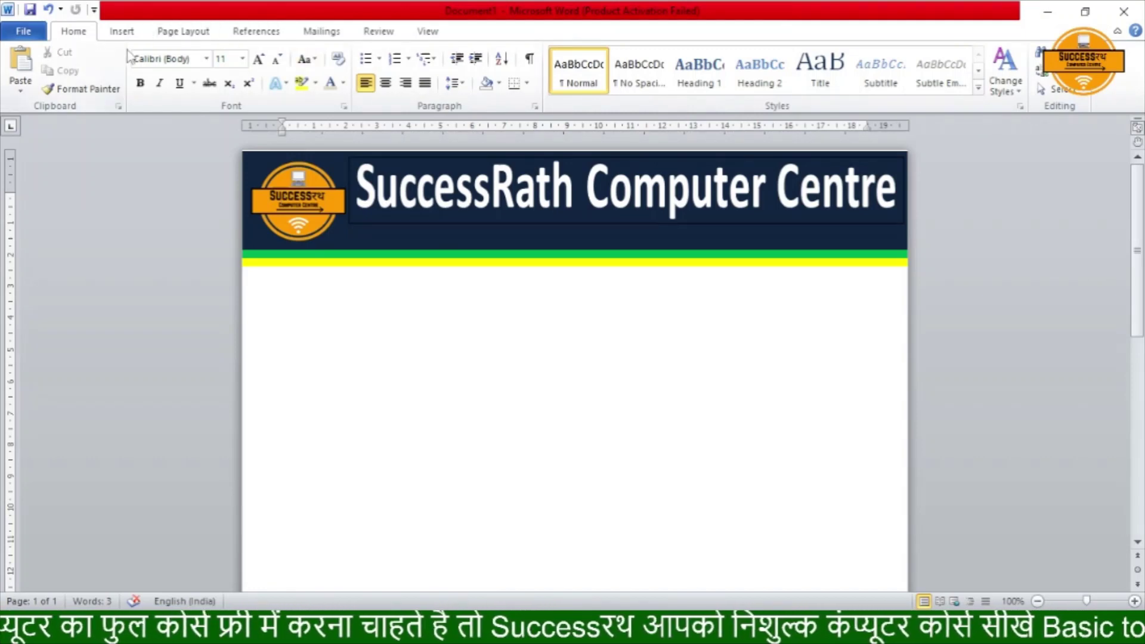
Step: Draw a second text box beneath the title inside the navy header band
click(121, 31)
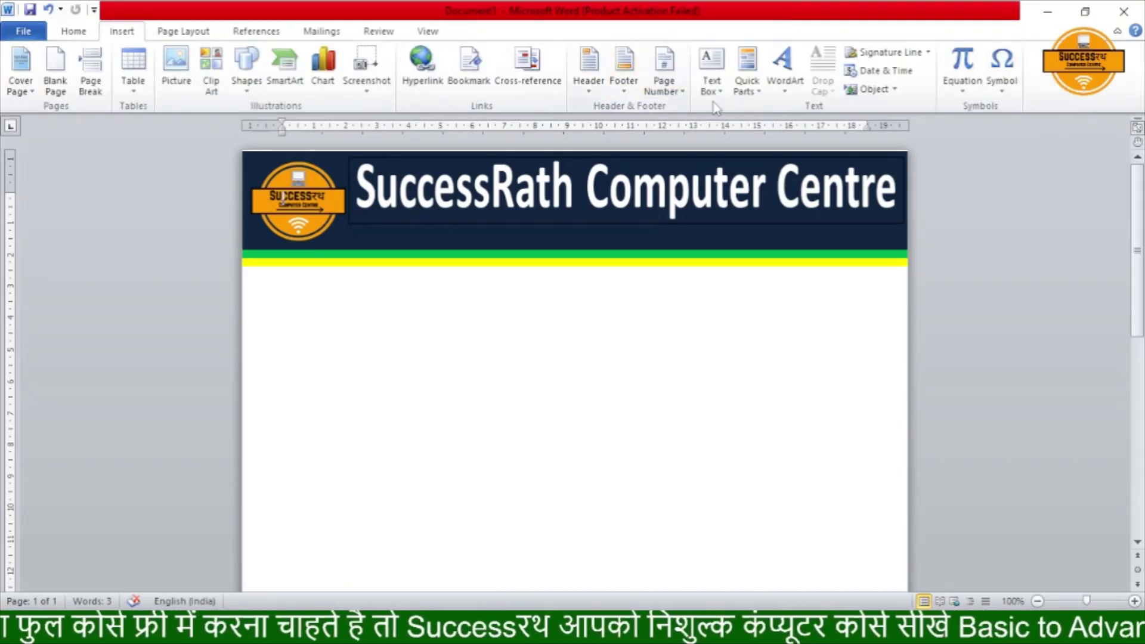
click(711, 71)
click(754, 419)
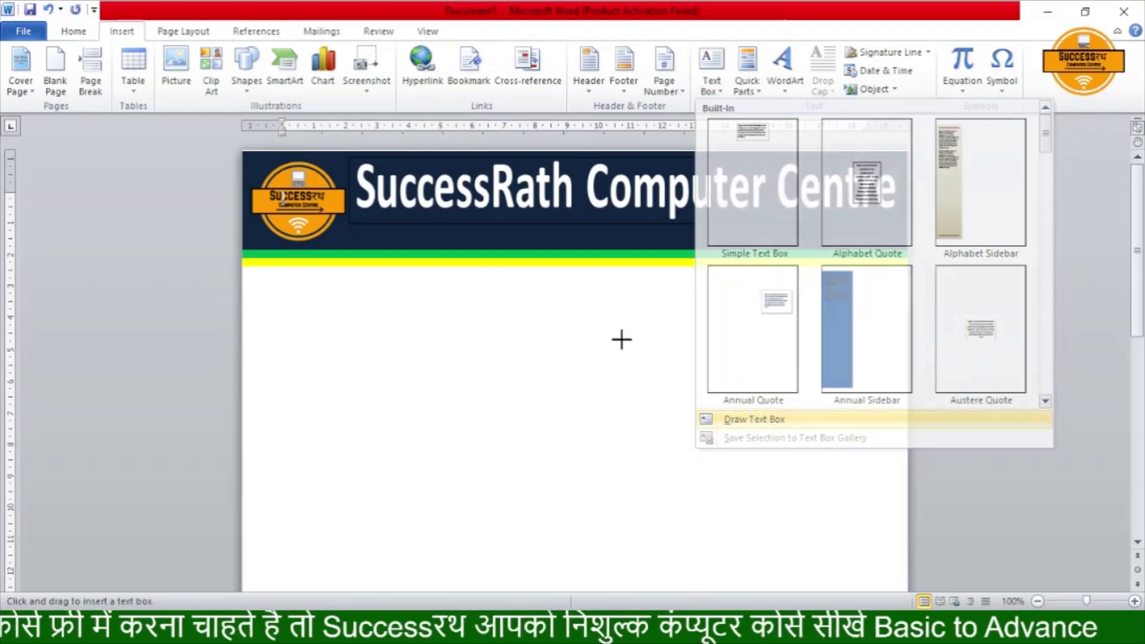
drag(363, 217, 776, 242)
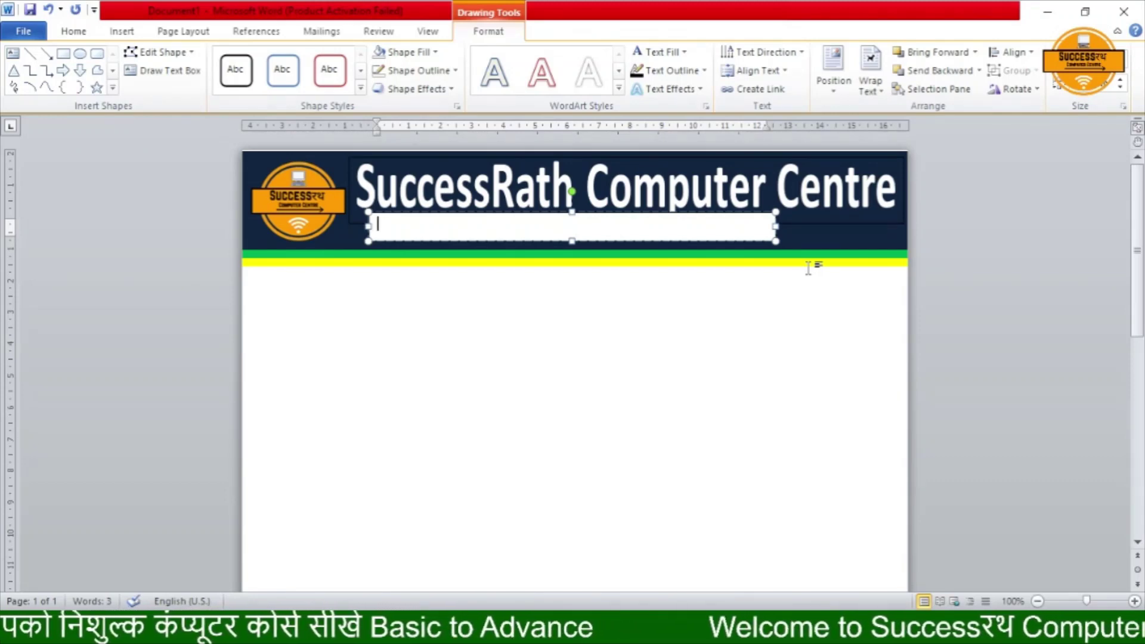
Step: Enter the centre's full street address, ending with its PIN code, fixing the typos, then select all of it
text(NH-)
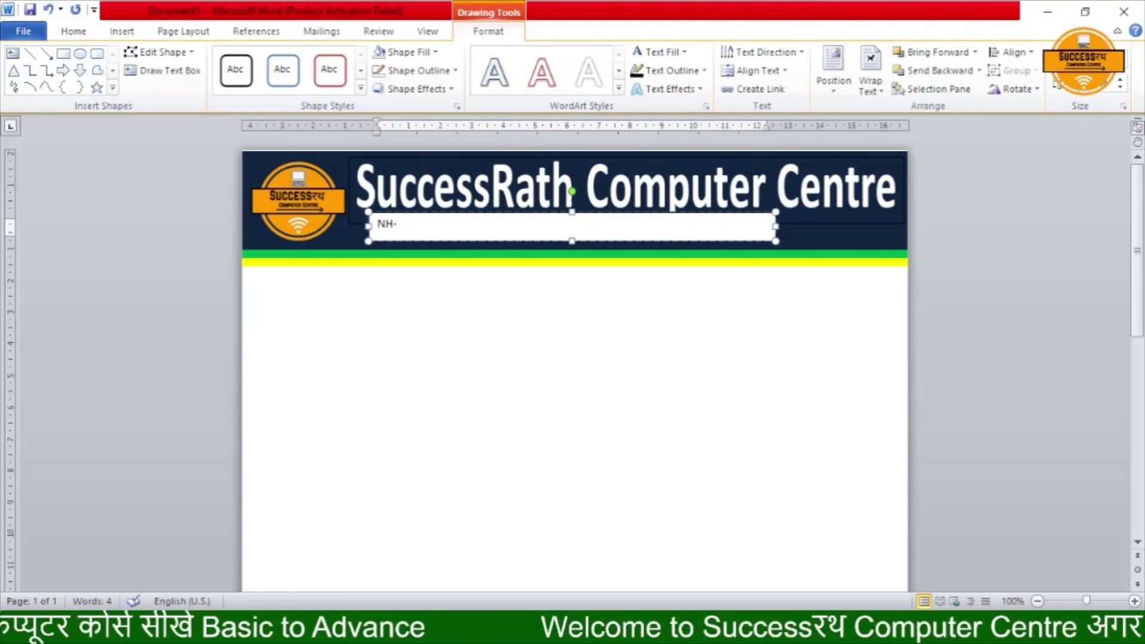
text(335)
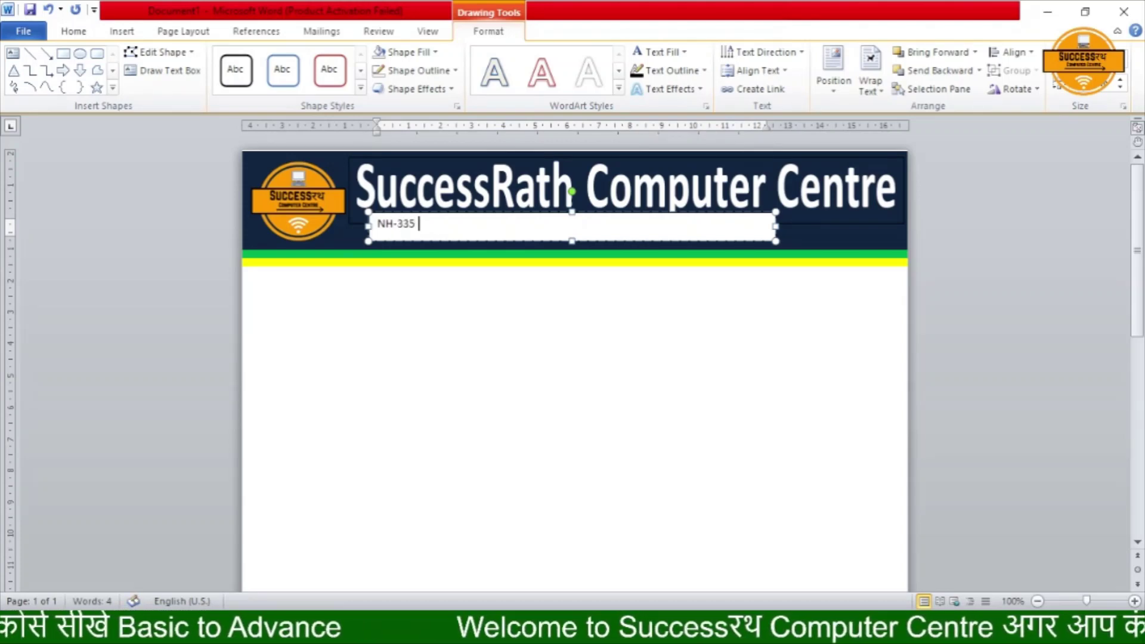
text( ha)
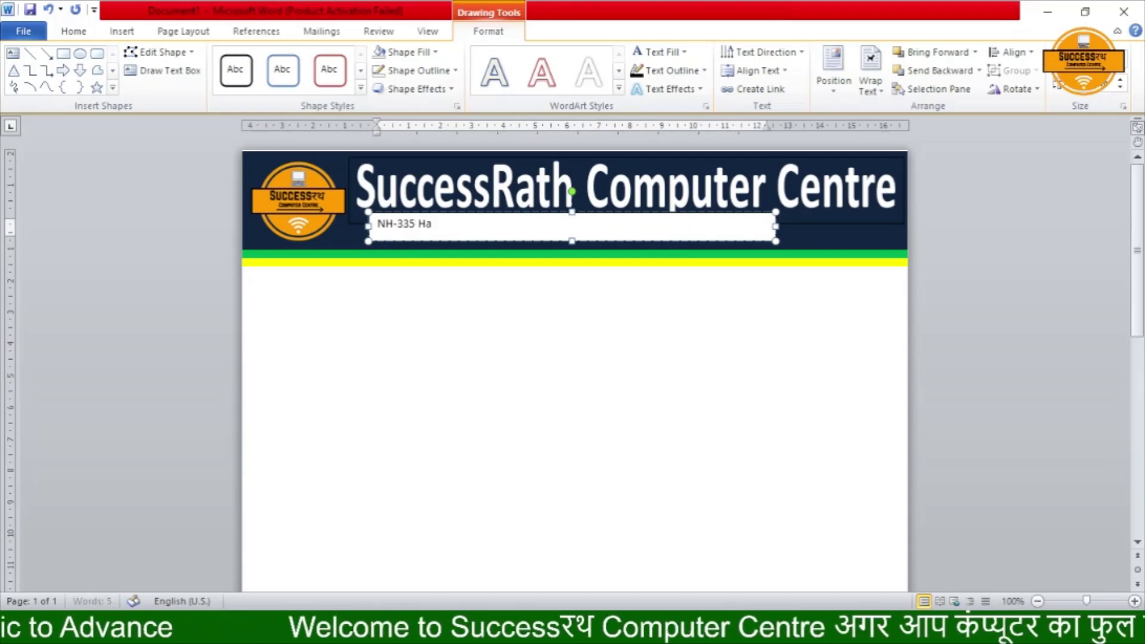
text( Raod)
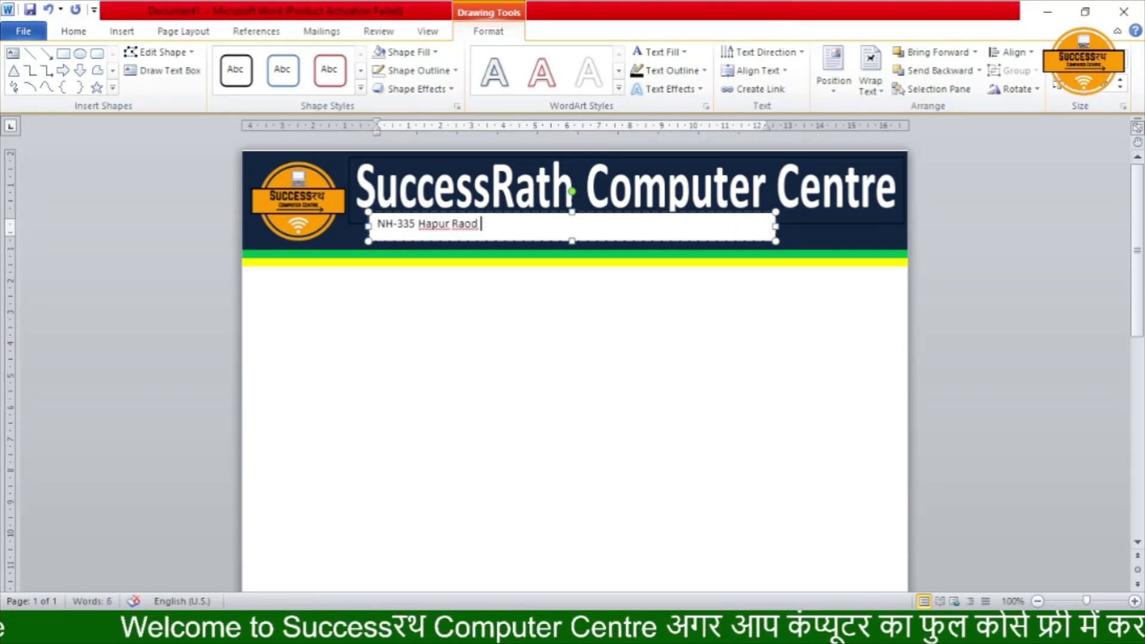
key(BackSpace)
key(BackSpace)
key(BackSpace)
key(BackSpace)
key(BackSpace)
key(BackSpace)
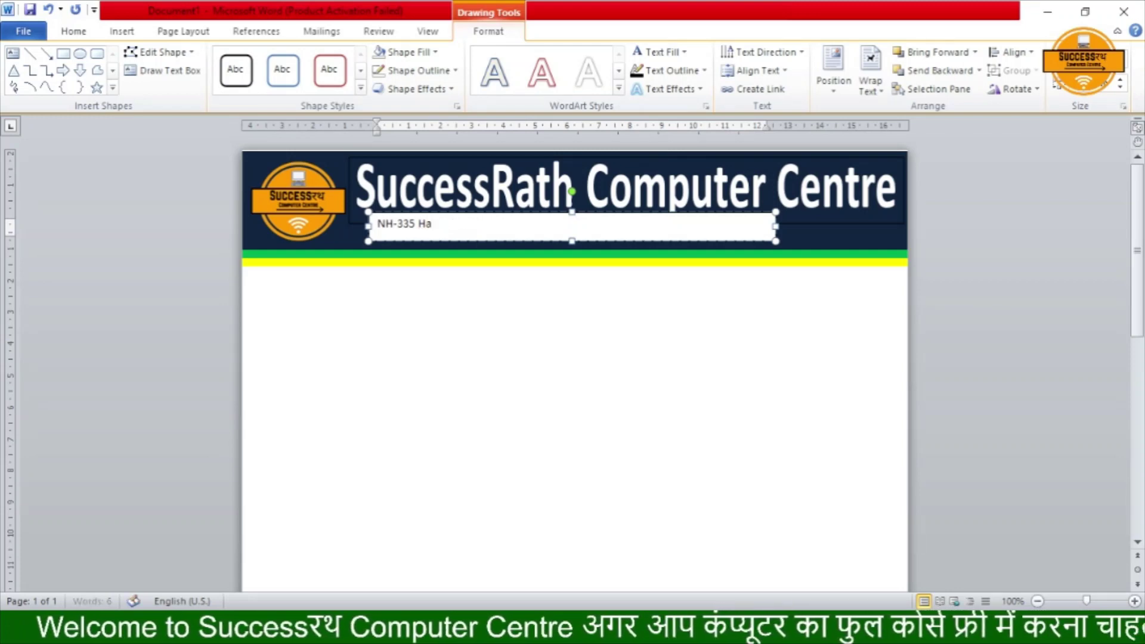
text(Meer)
key(BackSpace)
key(BackSpace)
key(BackSpace)
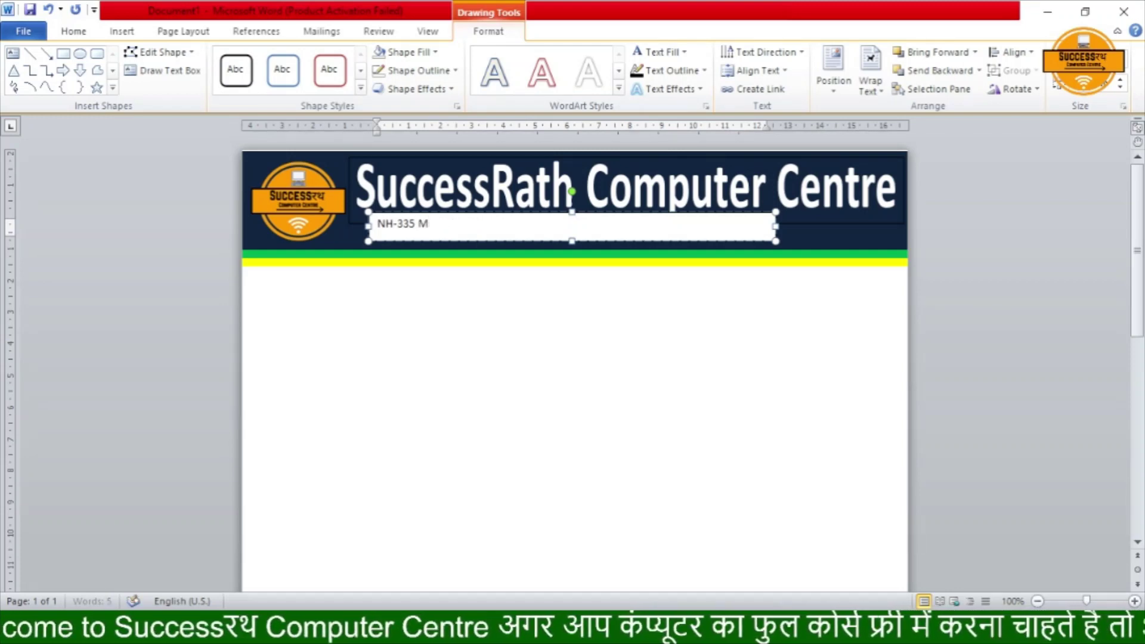
text(Meee)
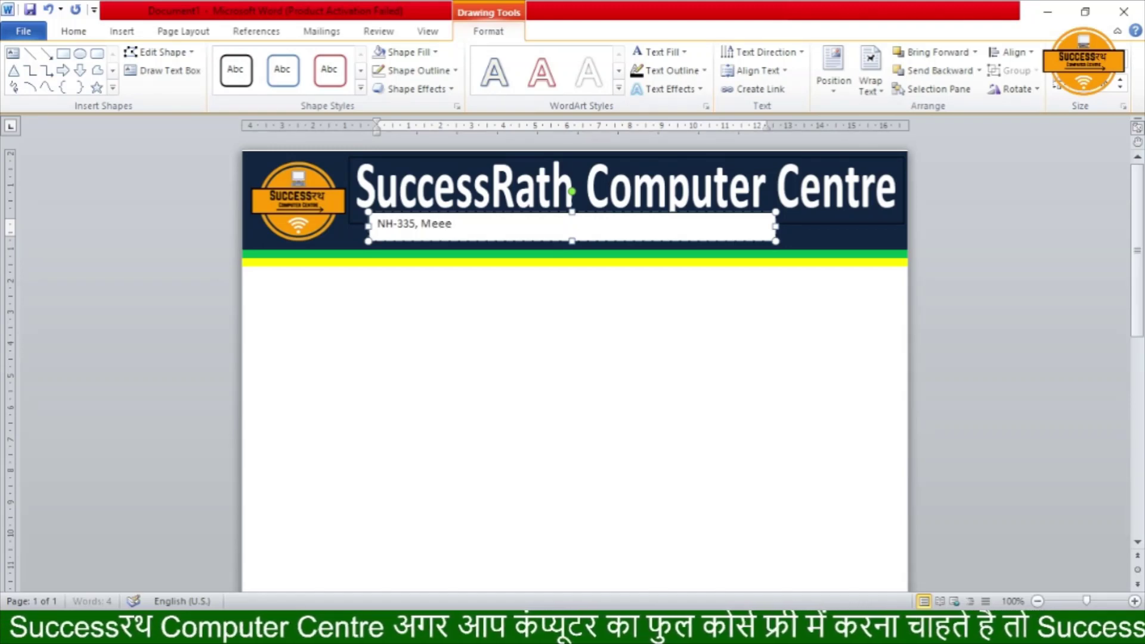
key(BackSpace)
text(rut)
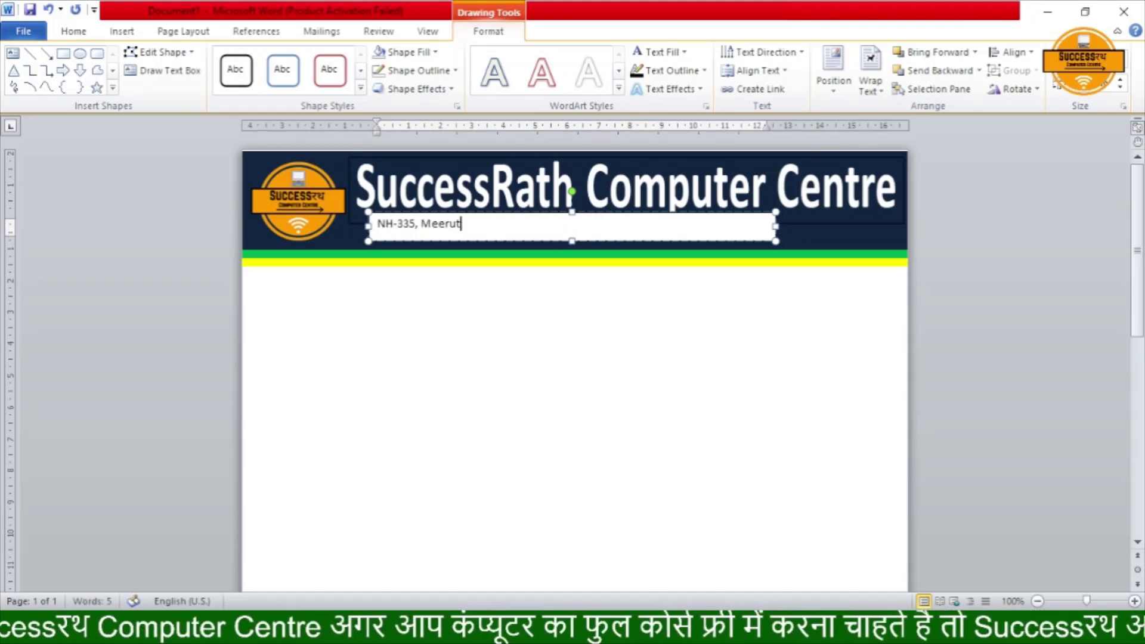
text( Hapur)
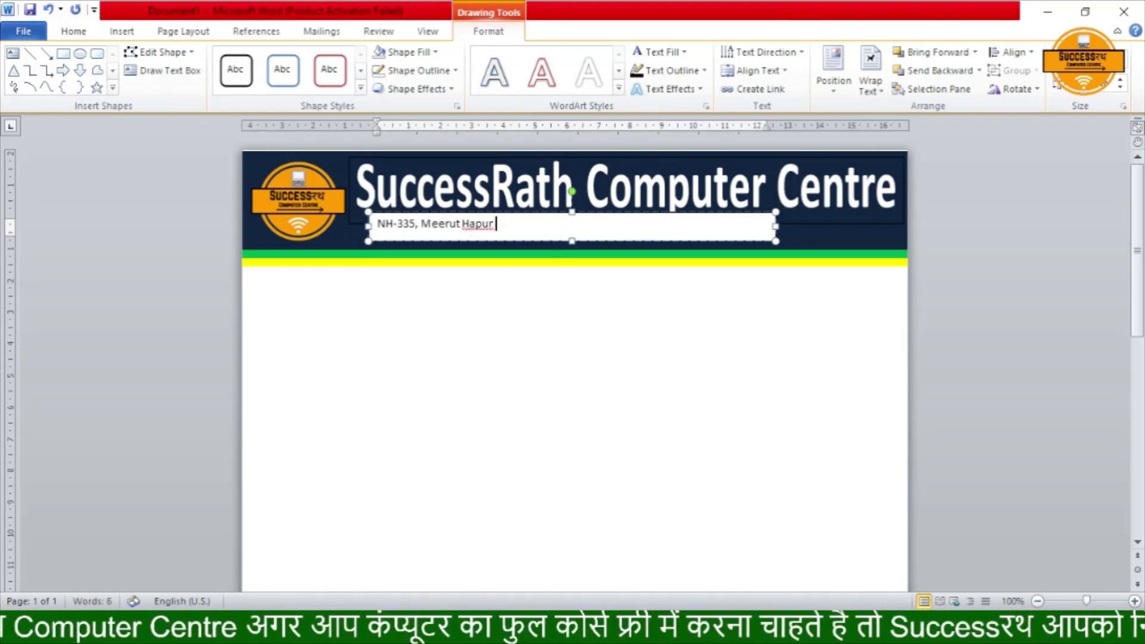
text( Highway,)
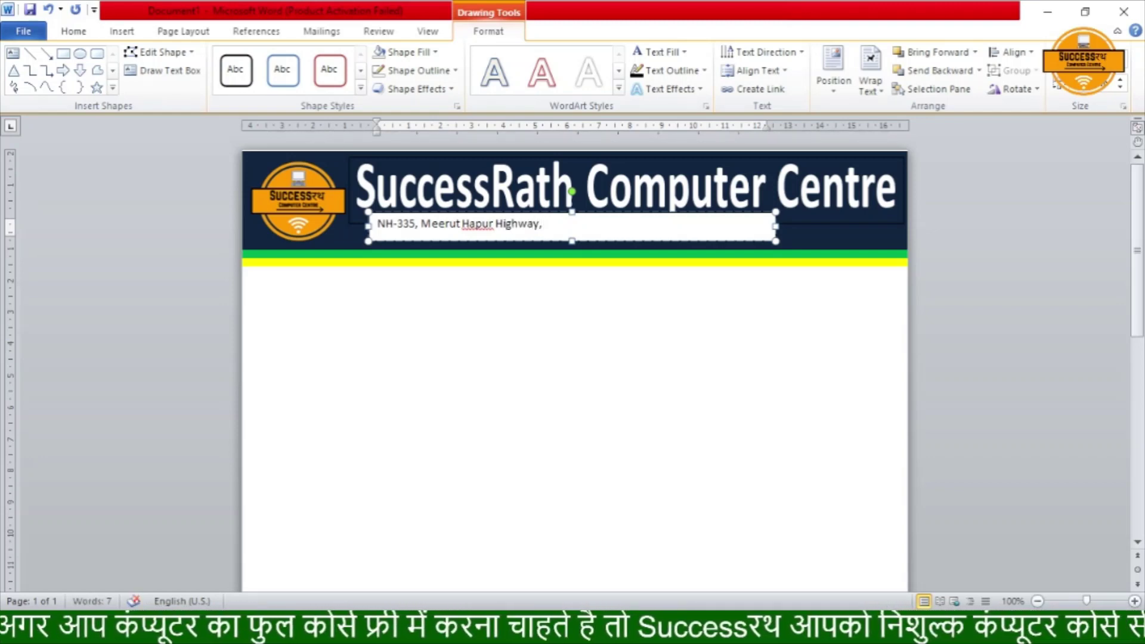
text( kh)
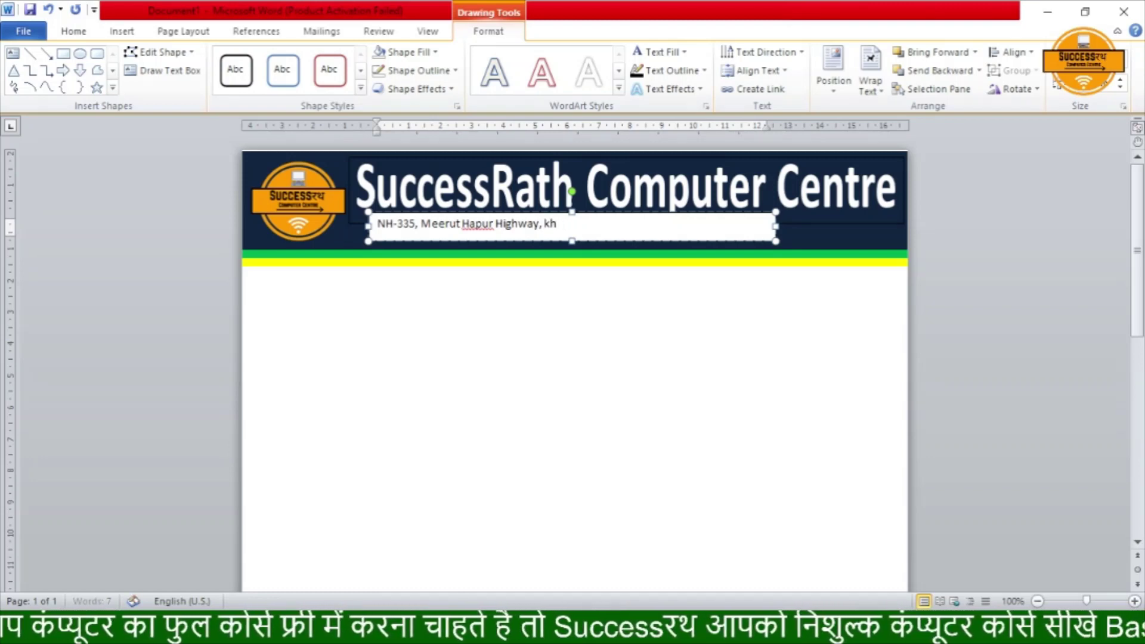
text(aKharkhauda U)
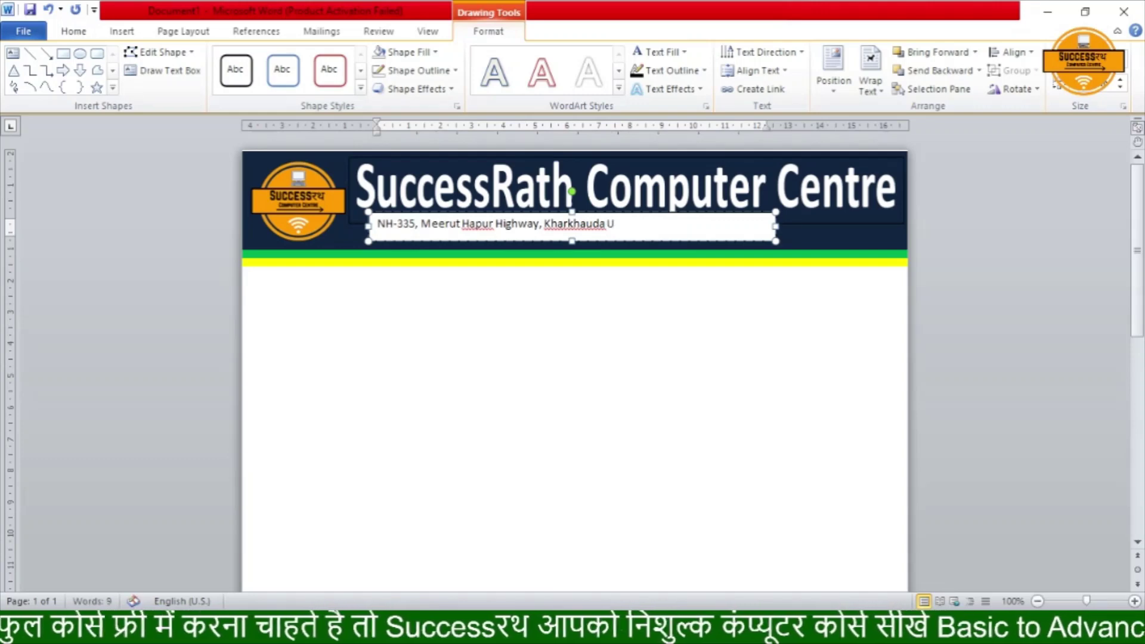
text(,U)
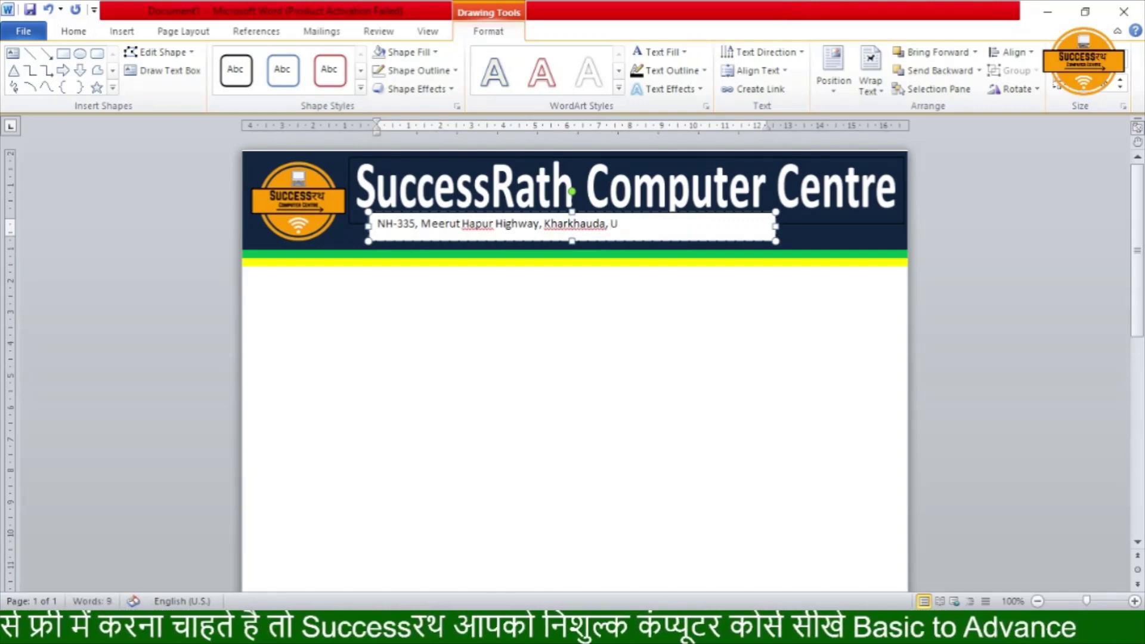
text(ttar Pradesh - 245520)
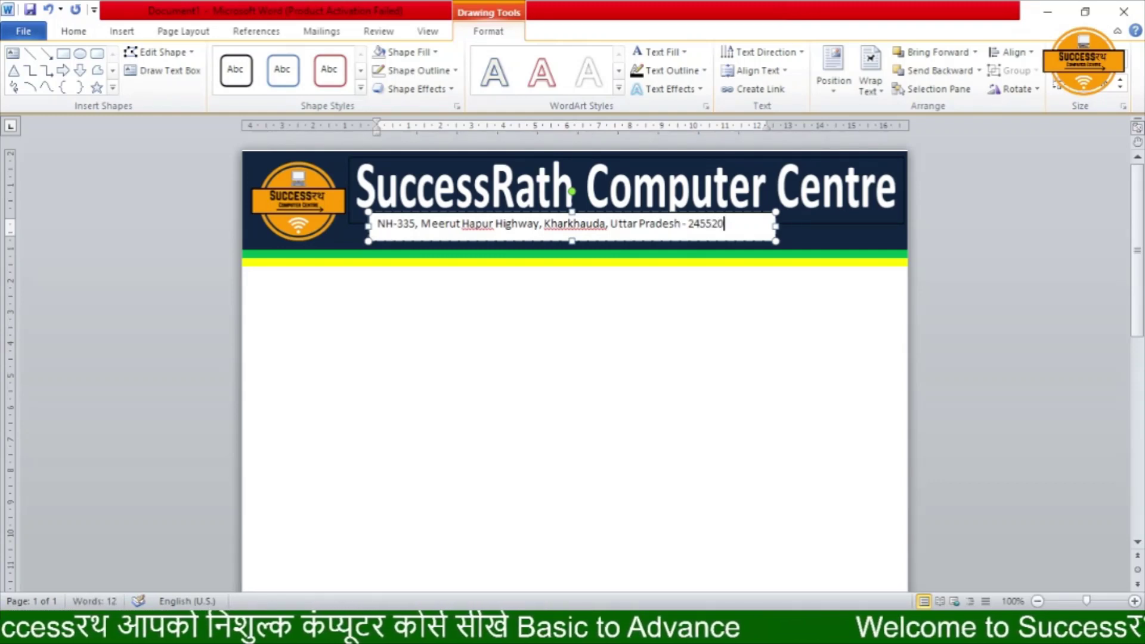
key(BackSpace)
key(BackSpace)
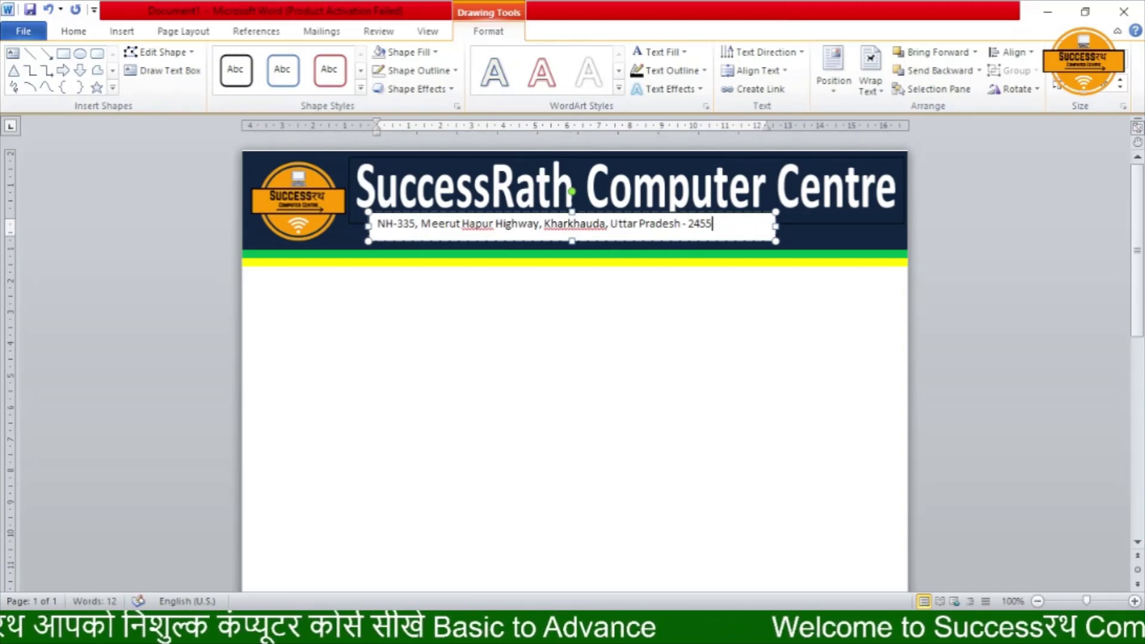
text(206)
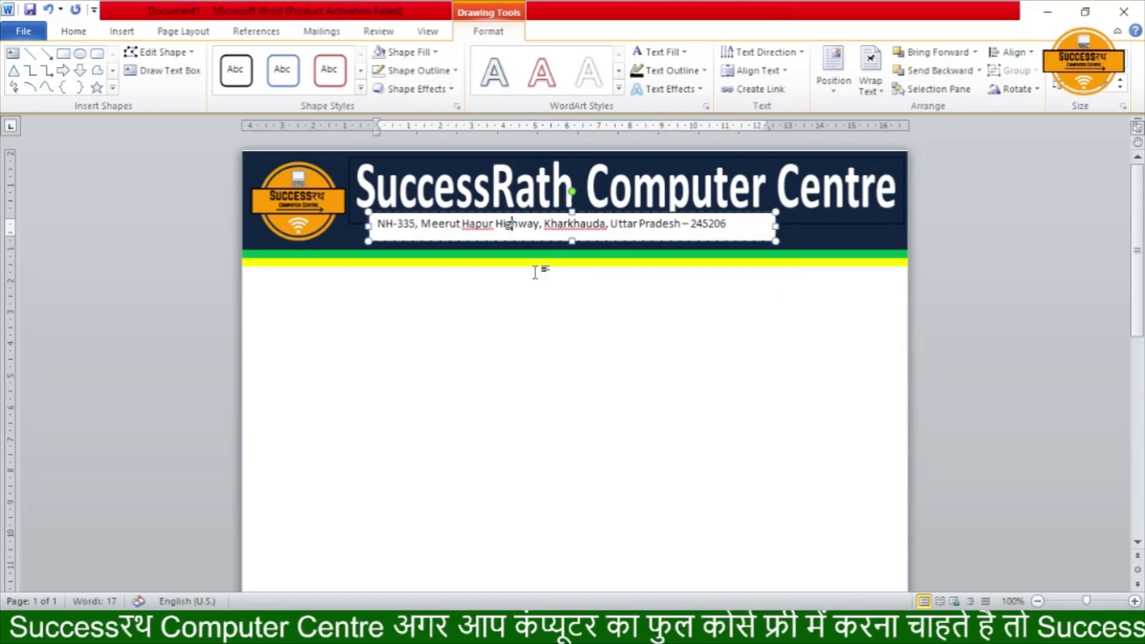
key(ctrl+a)
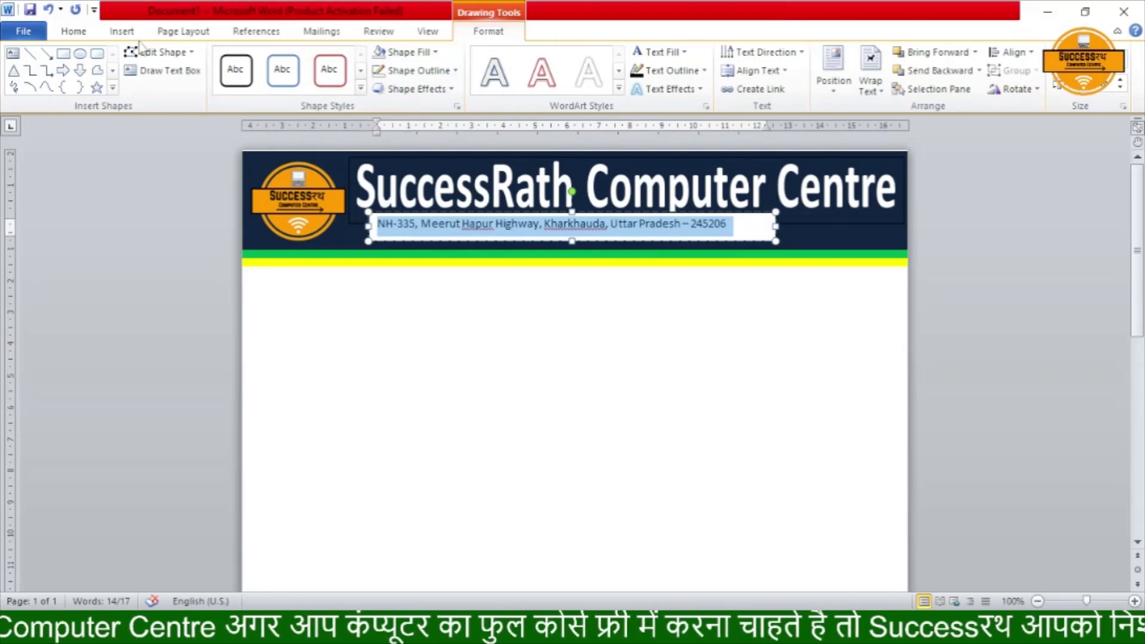
Step: Change the address line spacing and enlarge the text box to reveal the Contact No line
click(70, 31)
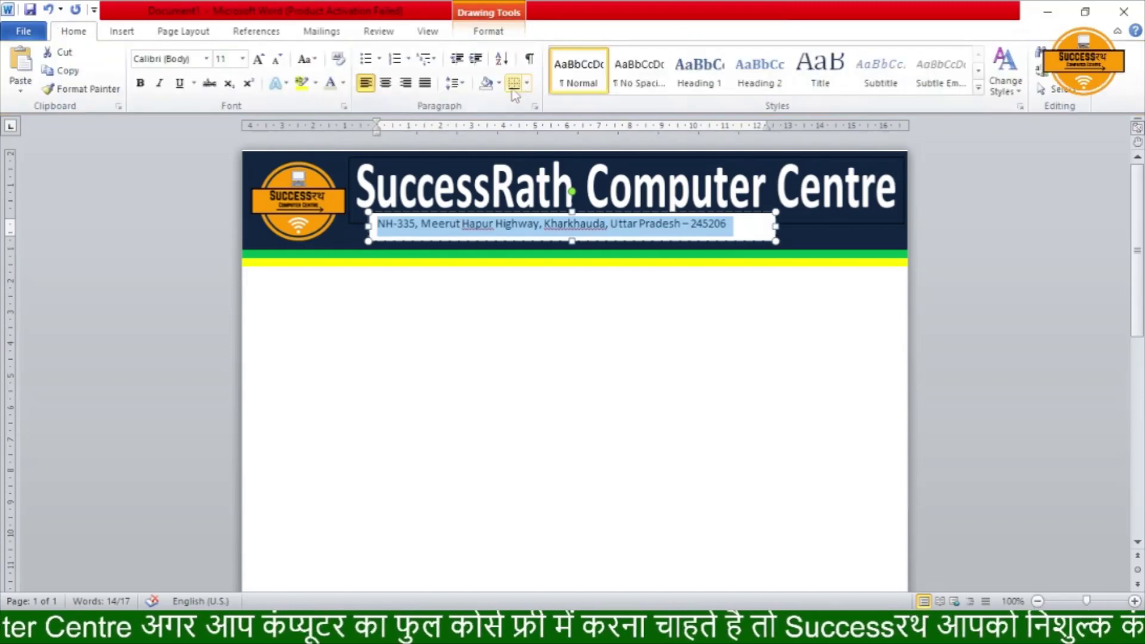
click(454, 83)
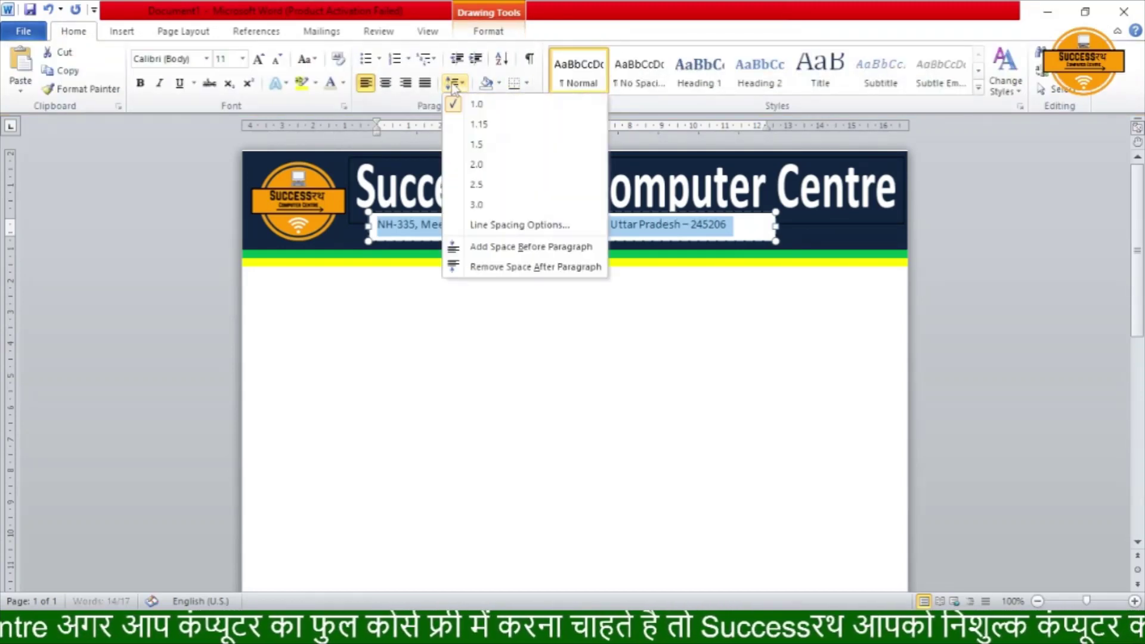
click(507, 267)
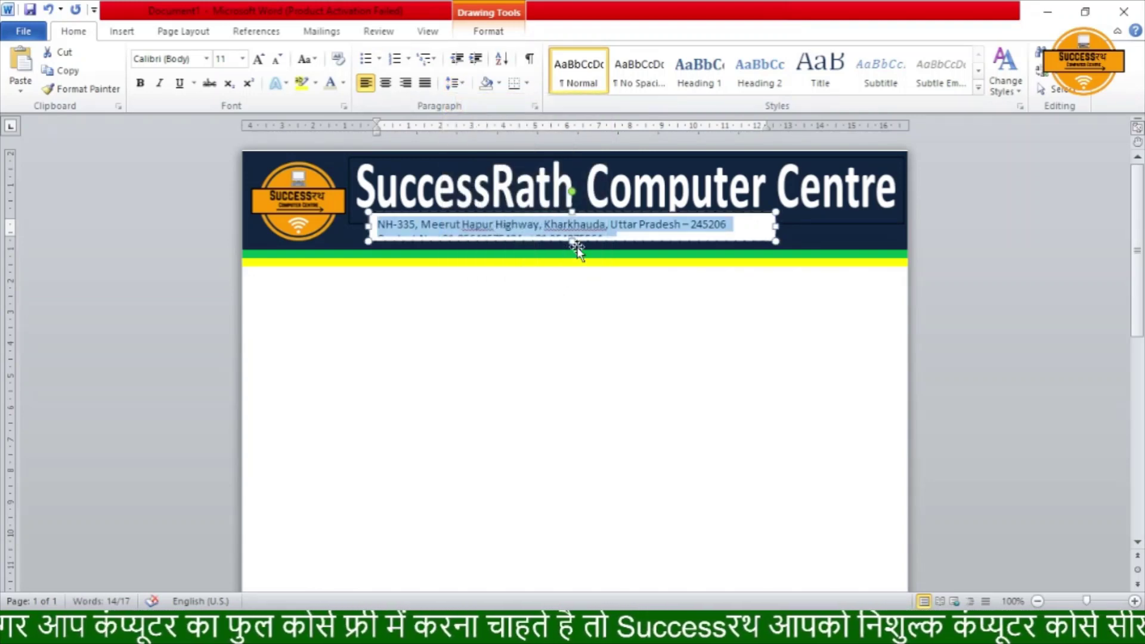
drag(572, 241, 572, 250)
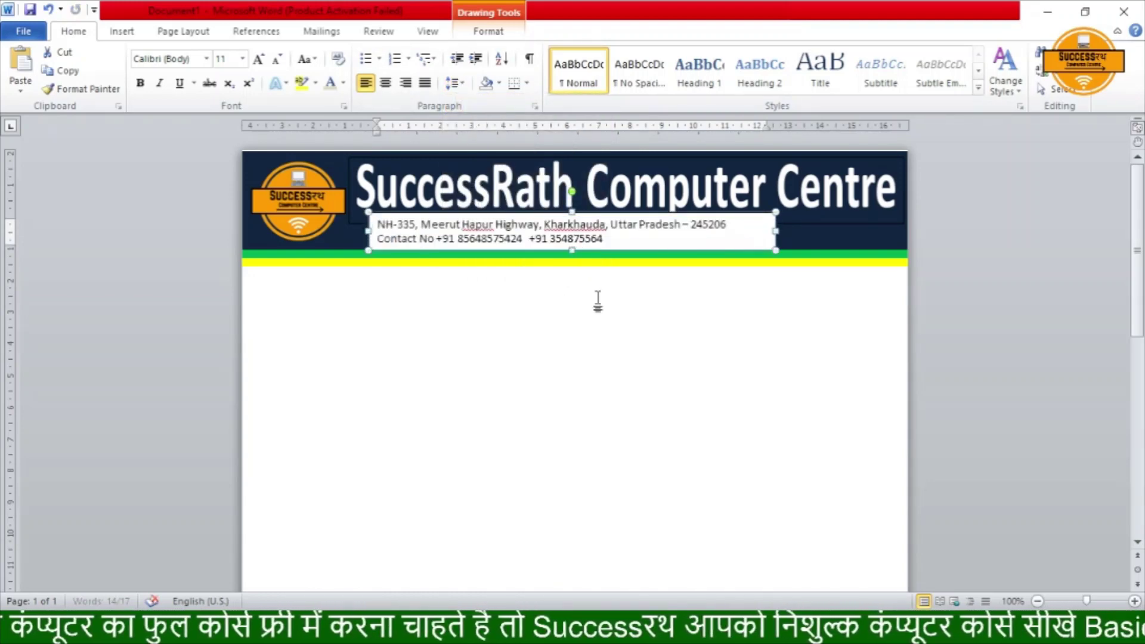
Step: Centre the address and contact lines and make them bold
click(599, 241)
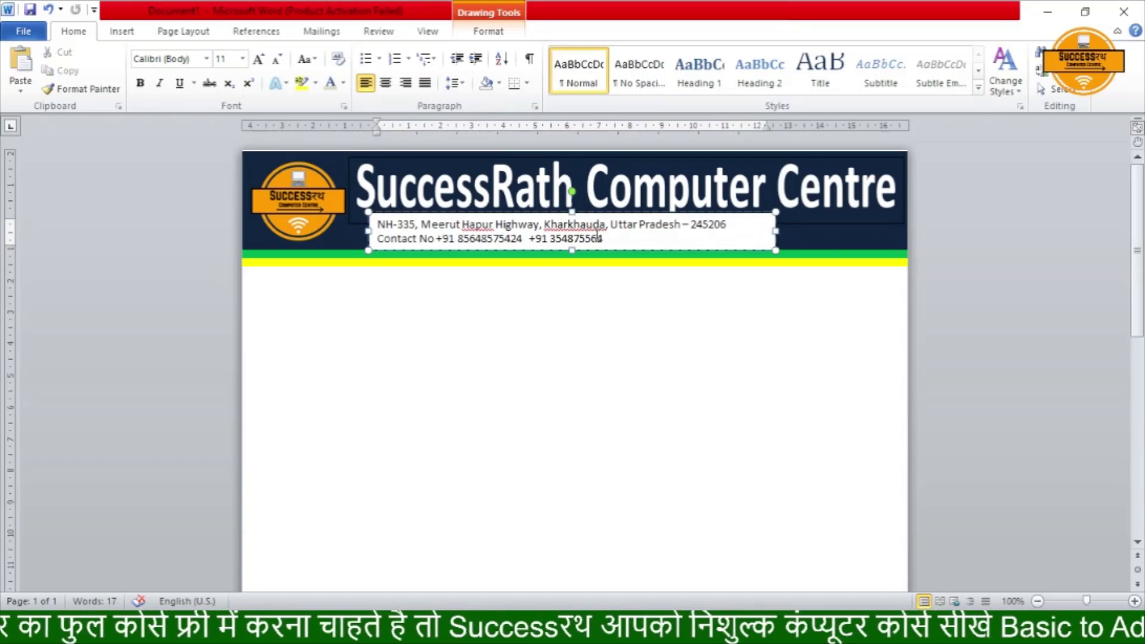
key(ctrl+a)
key(ctrl+e)
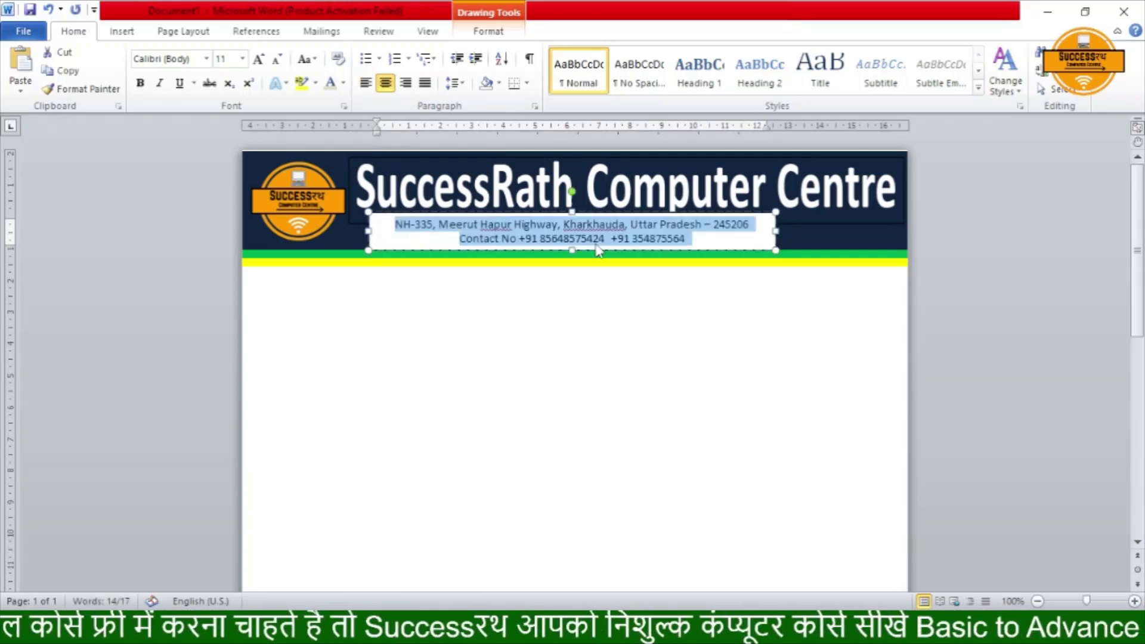
key(ctrl+b)
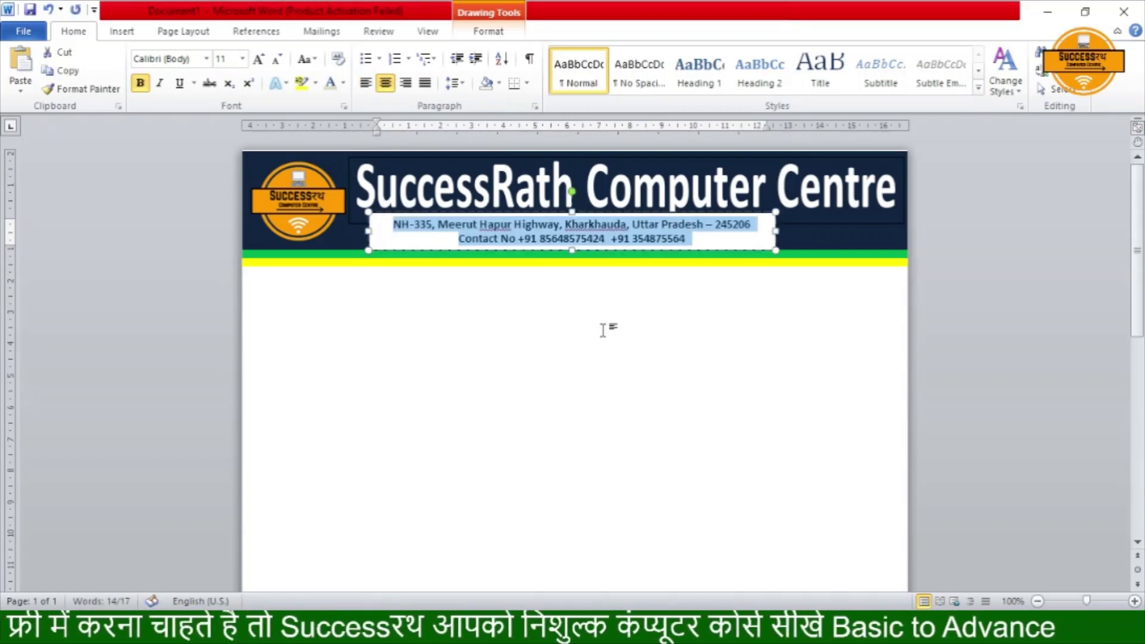
click(523, 239)
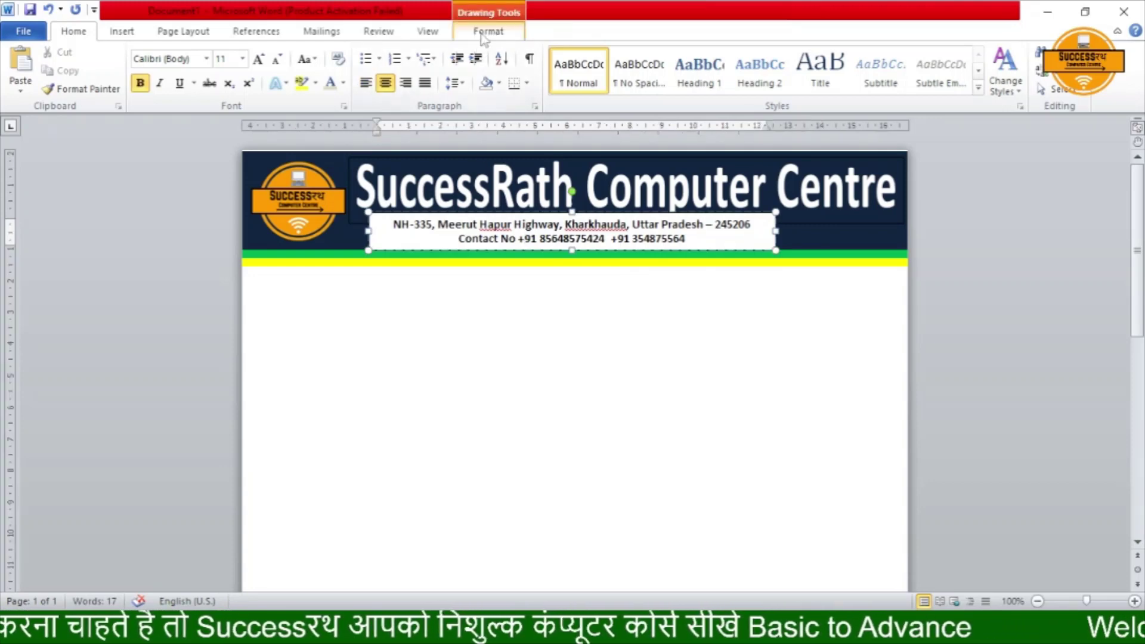
Step: Set the address text box's Shape Fill to No Fill
click(489, 31)
click(437, 53)
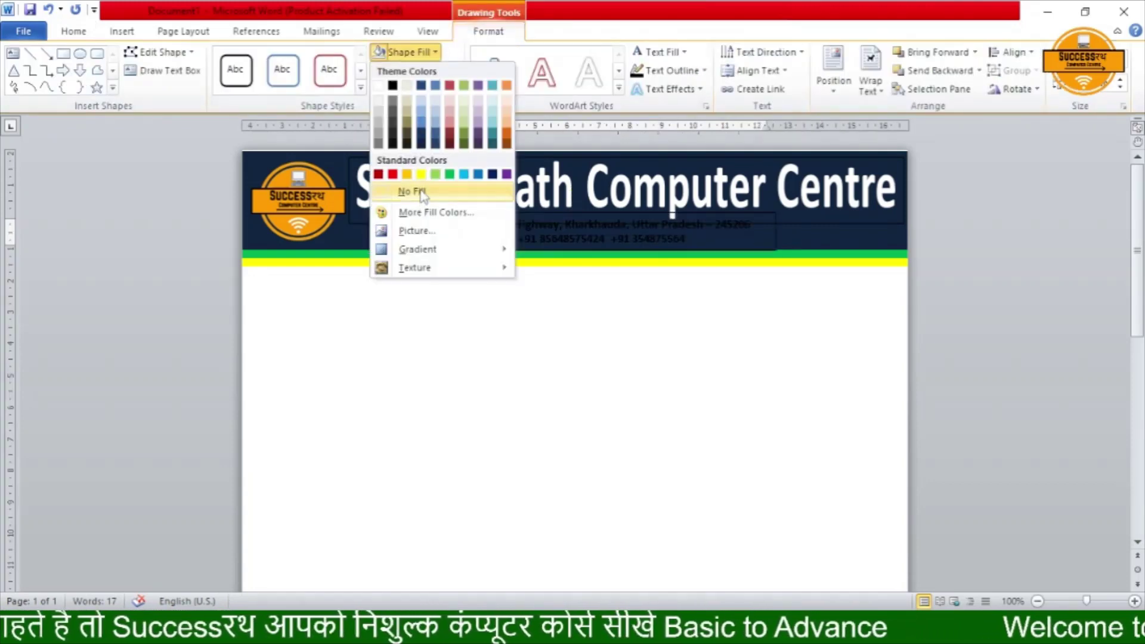
click(410, 187)
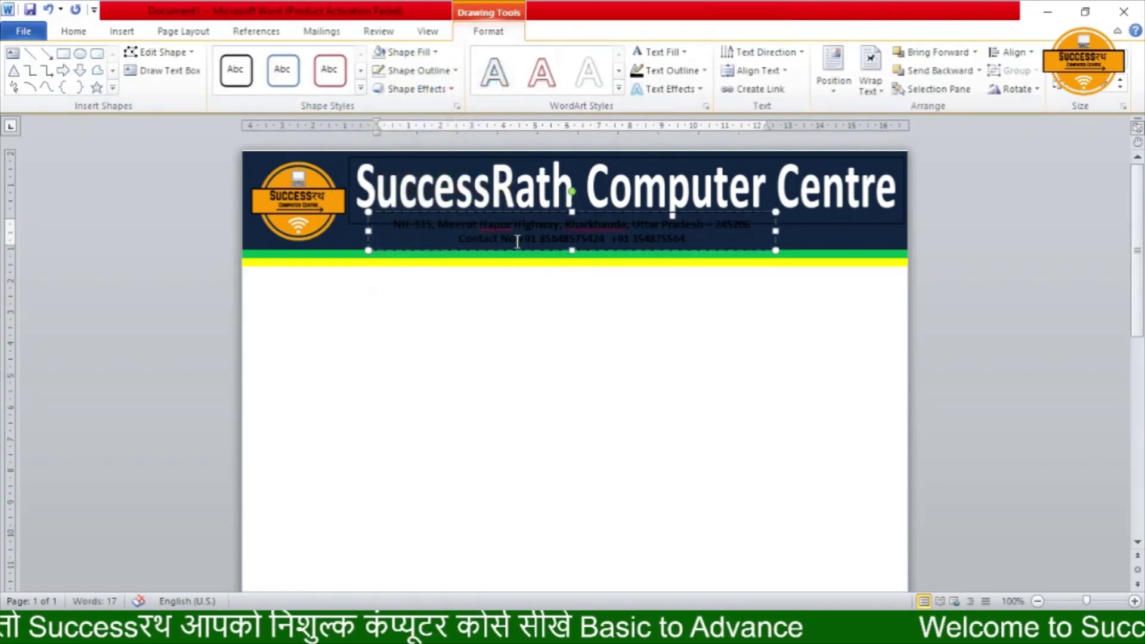
Step: Give the address and contact text a light colour and widen the box to the right
key(ctrl+a)
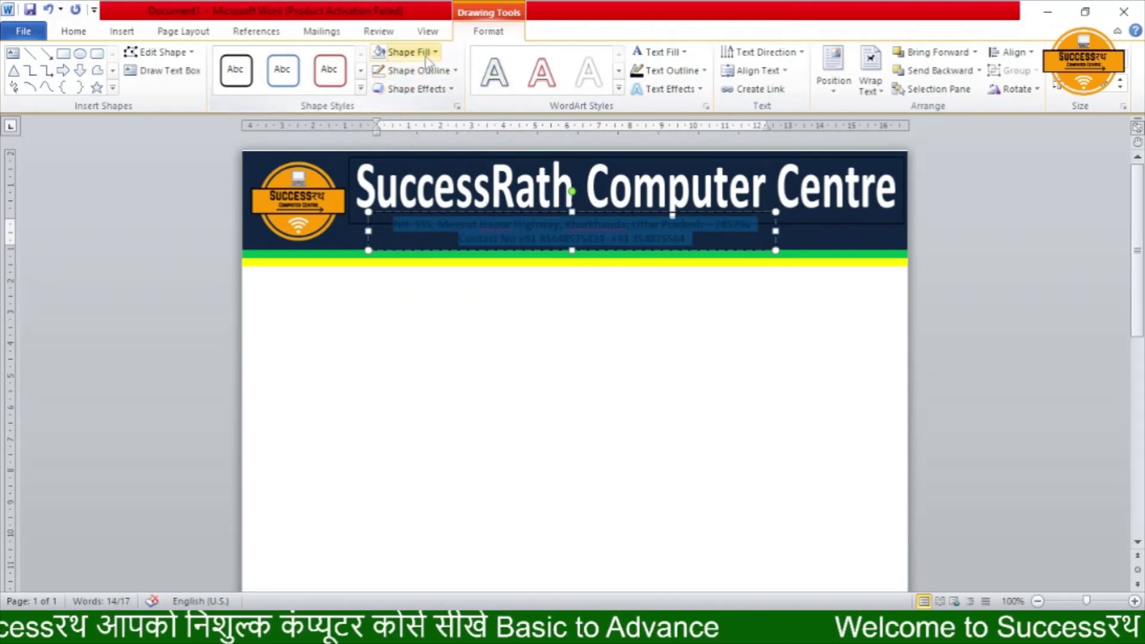
click(659, 57)
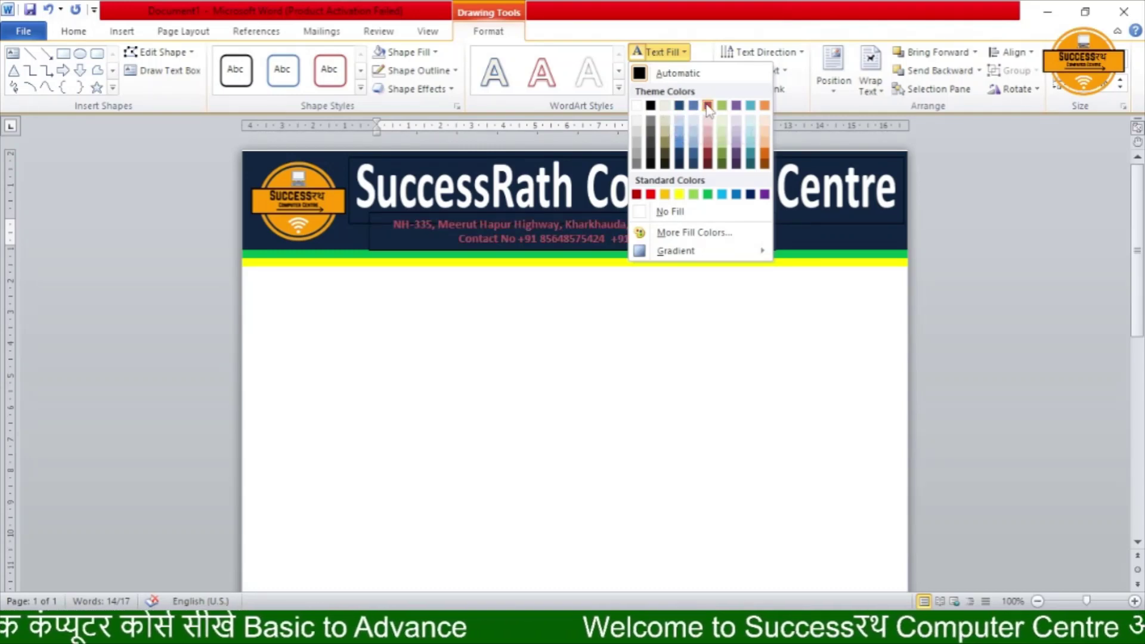
click(666, 105)
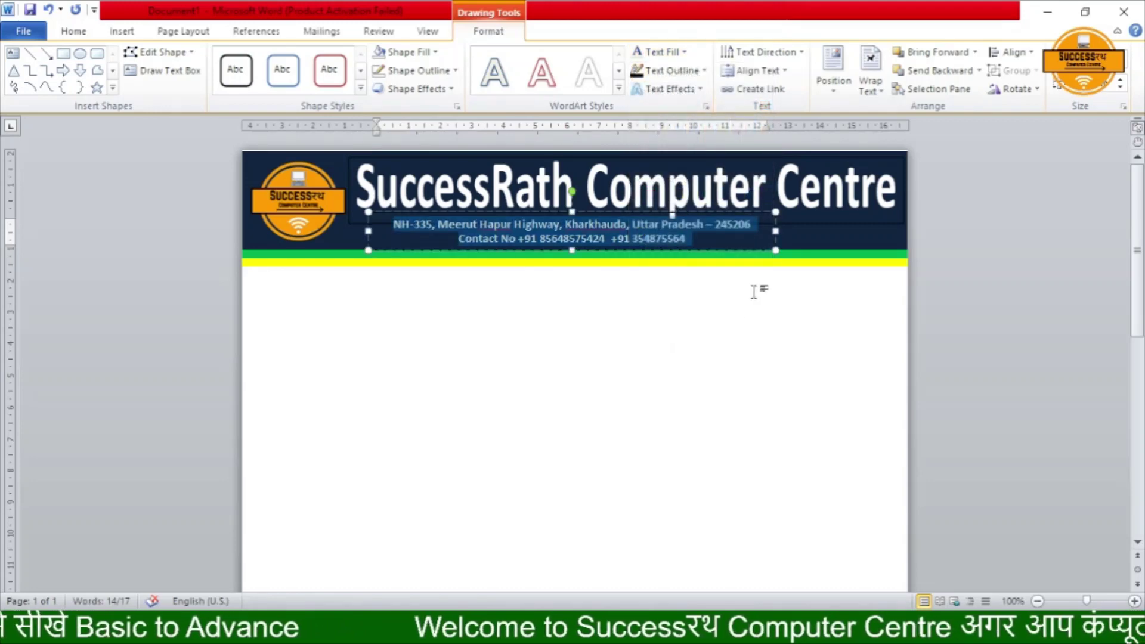
drag(776, 233, 856, 231)
click(767, 365)
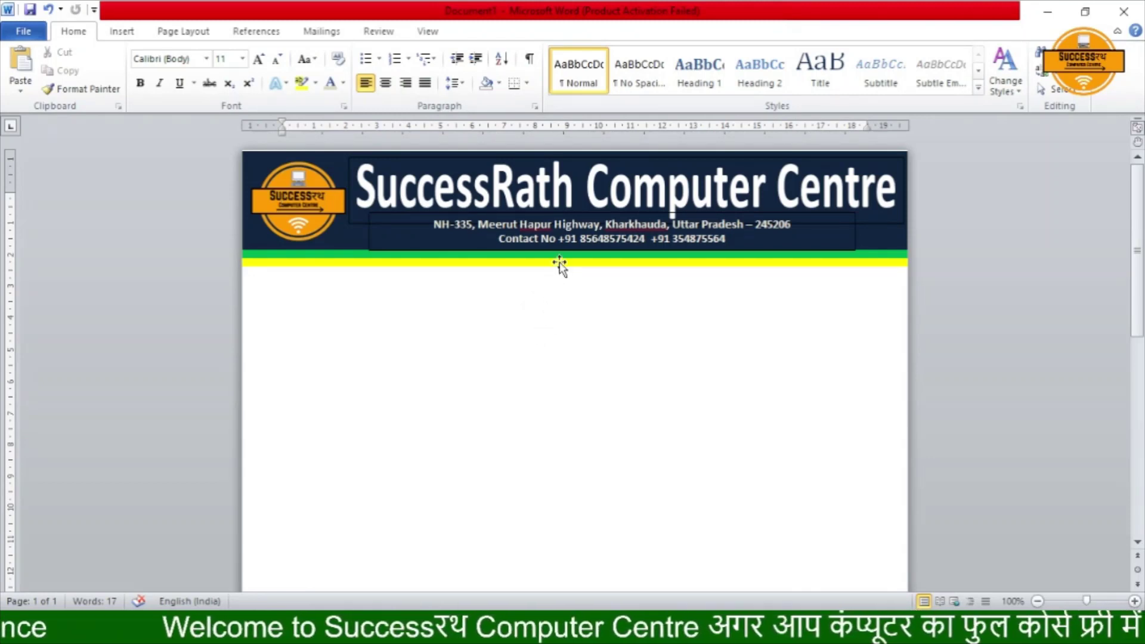
click(562, 238)
click(596, 373)
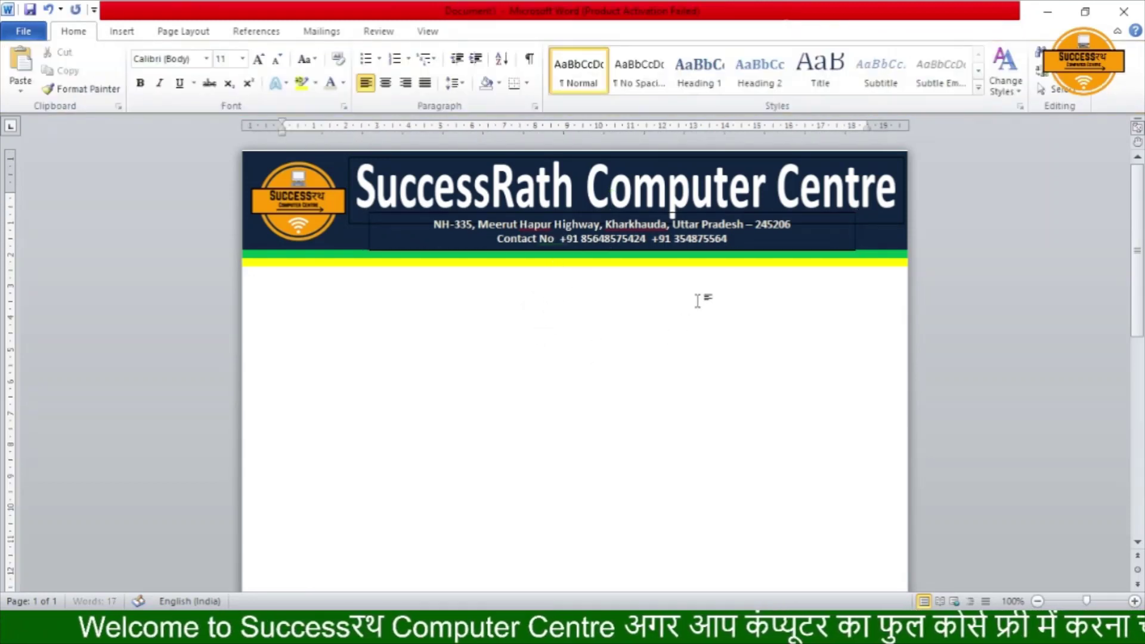
click(733, 239)
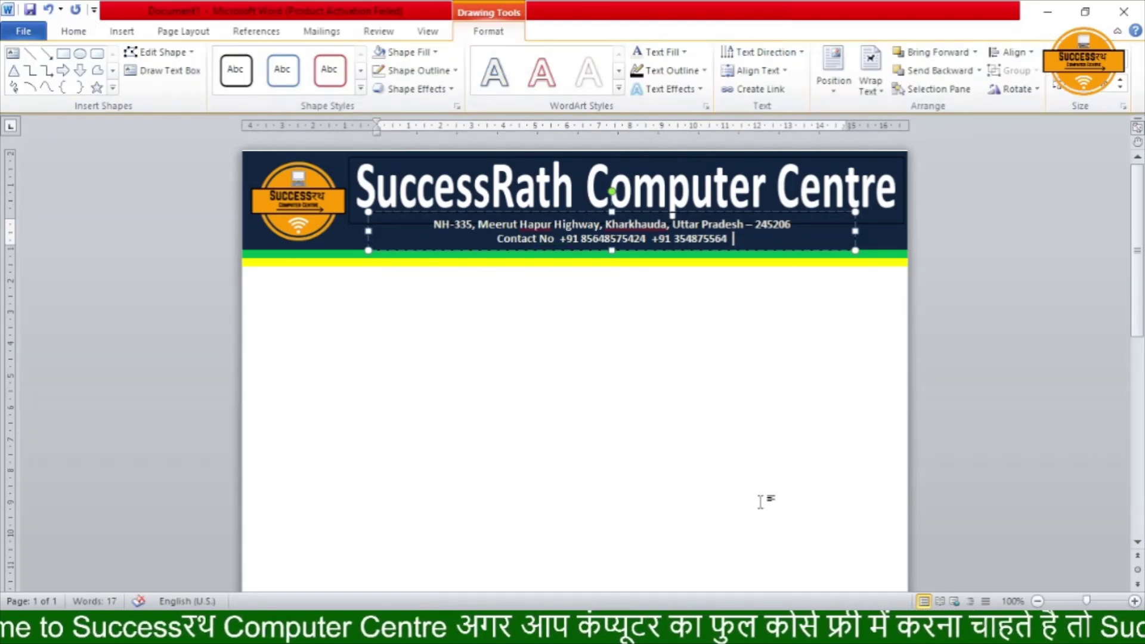
text(www)
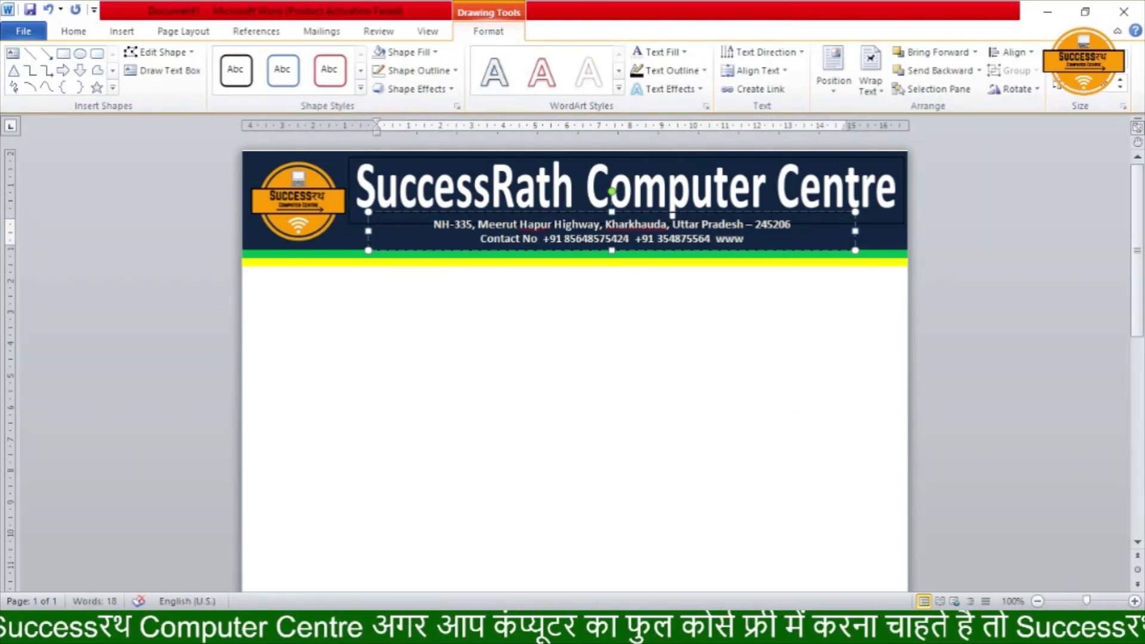
text(.)
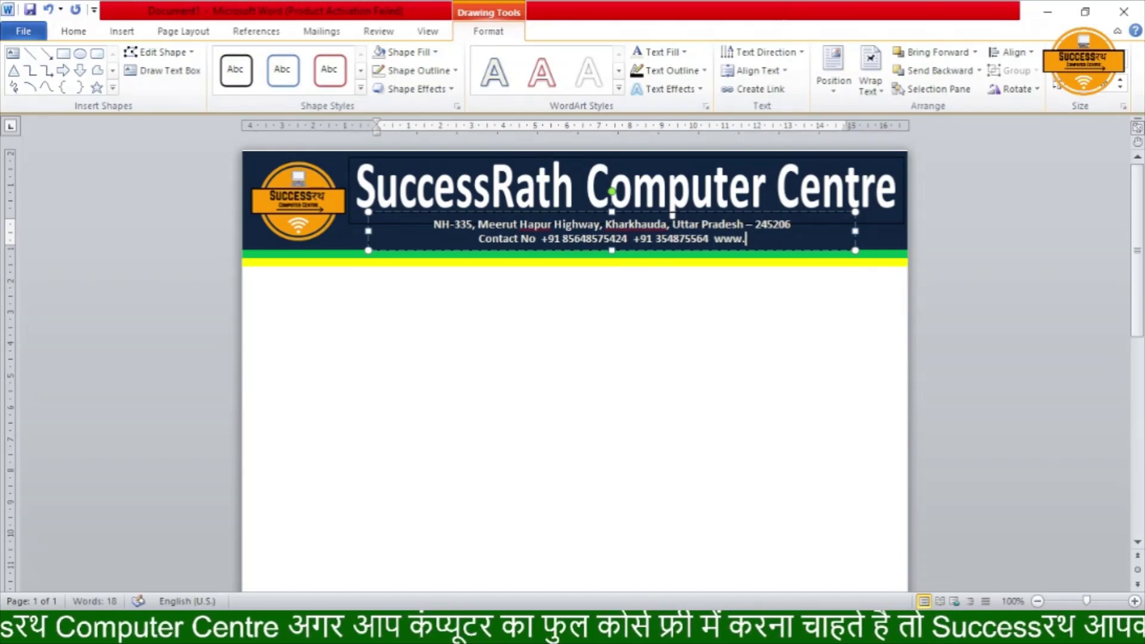
text(succes)
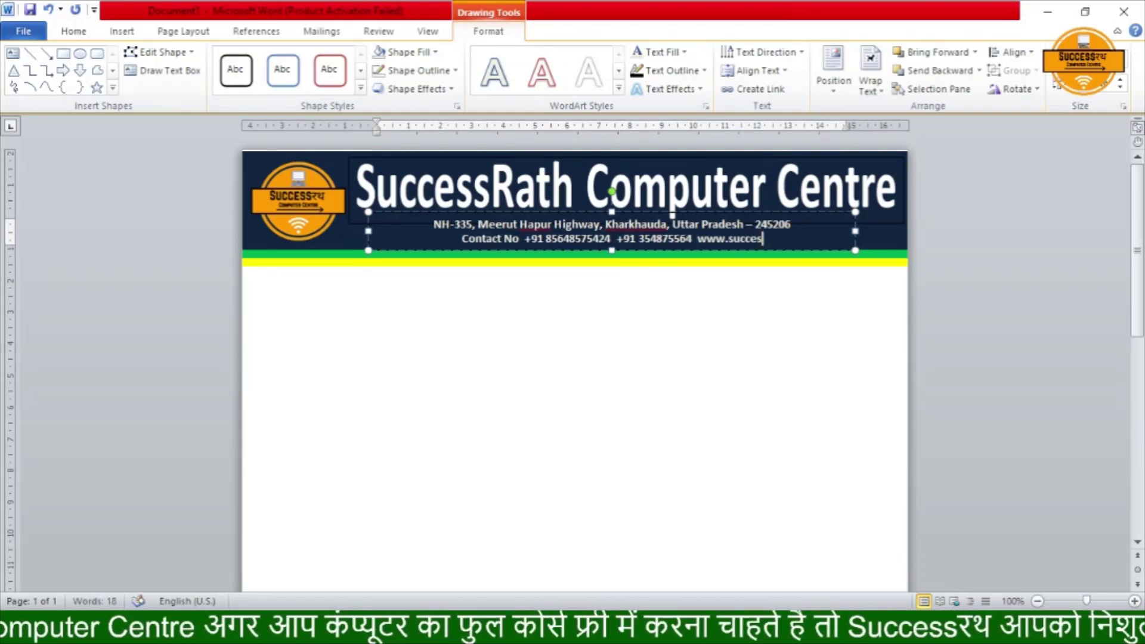
text(srath.com)
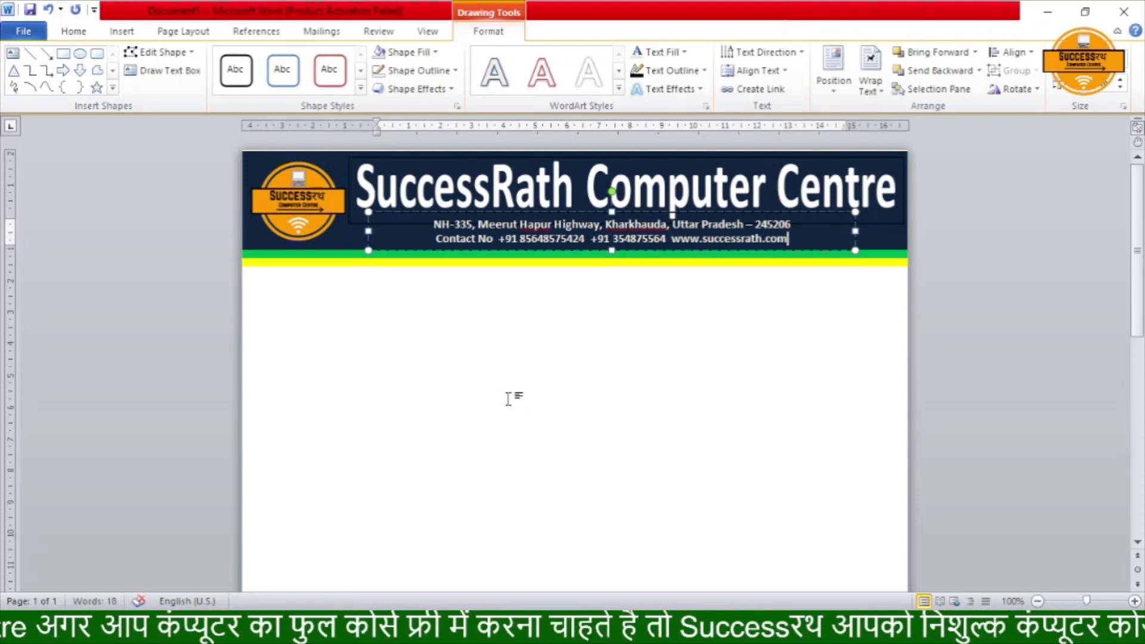
click(452, 398)
scroll(456, 373, down, 10)
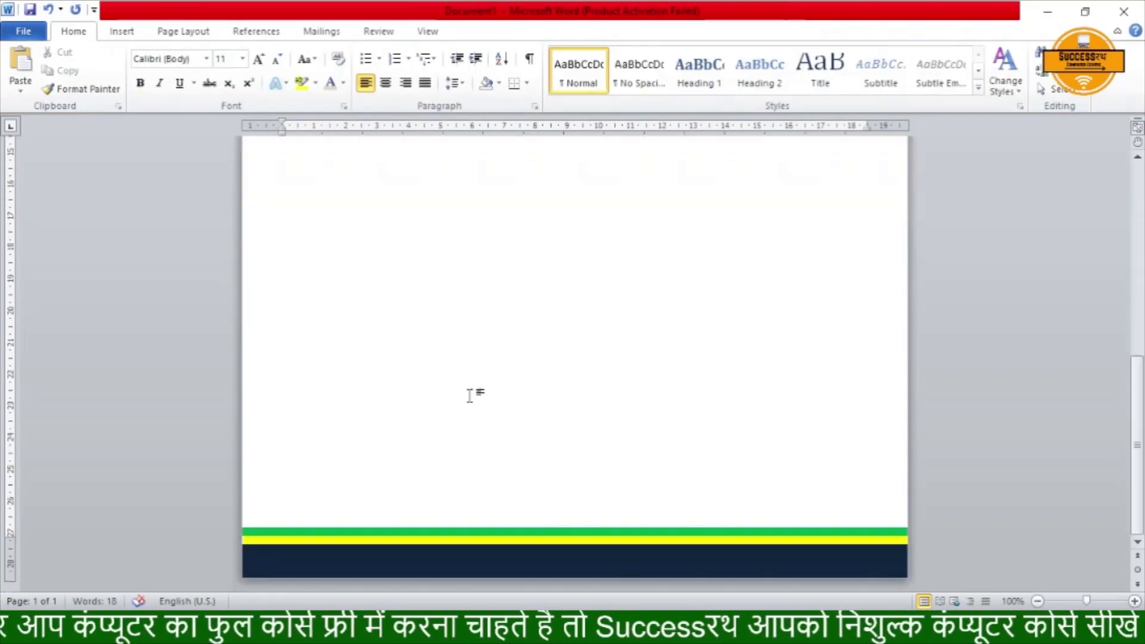
scroll(471, 388, up, 5)
scroll(471, 388, up, 5)
scroll(474, 385, down, 2)
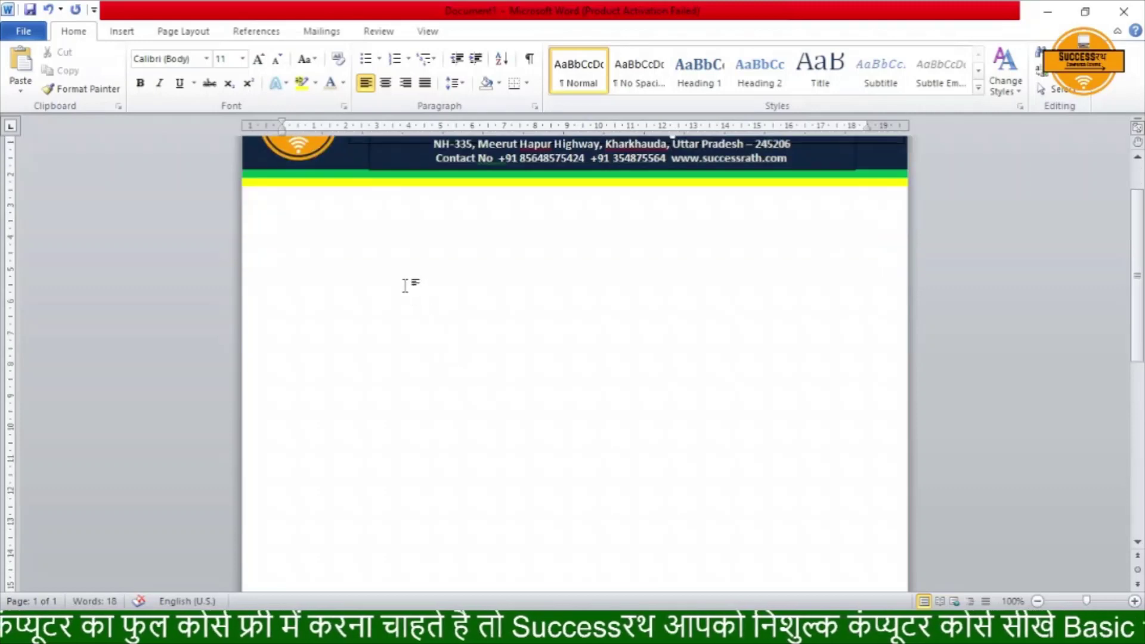
Step: Apply successrath logo.png as a washed-out picture watermark through Custom Watermark
click(183, 32)
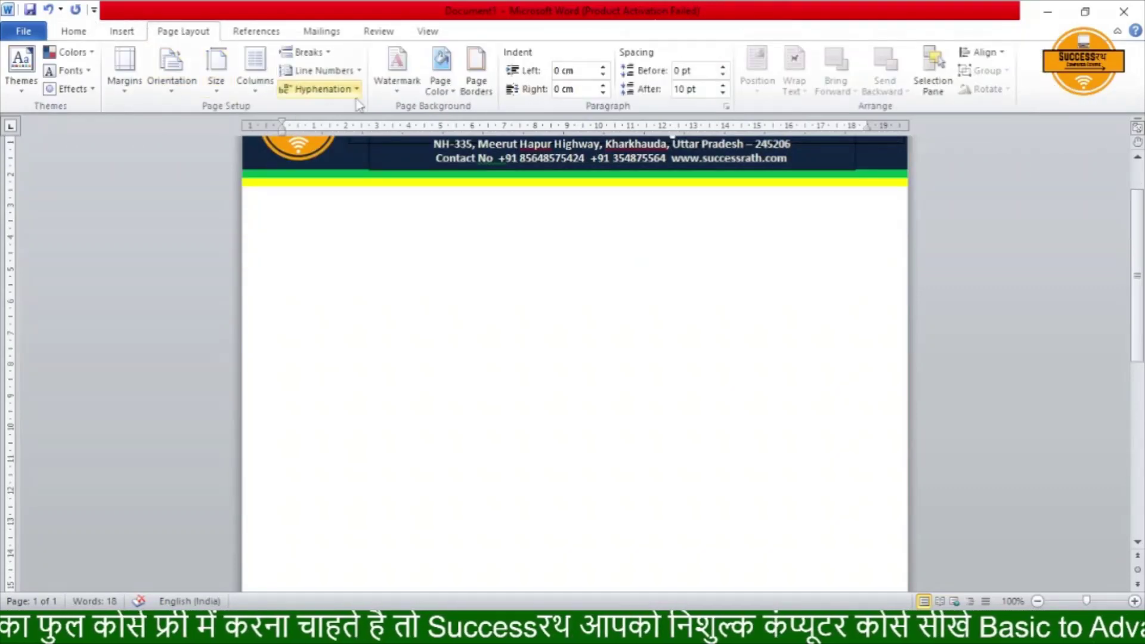
click(395, 82)
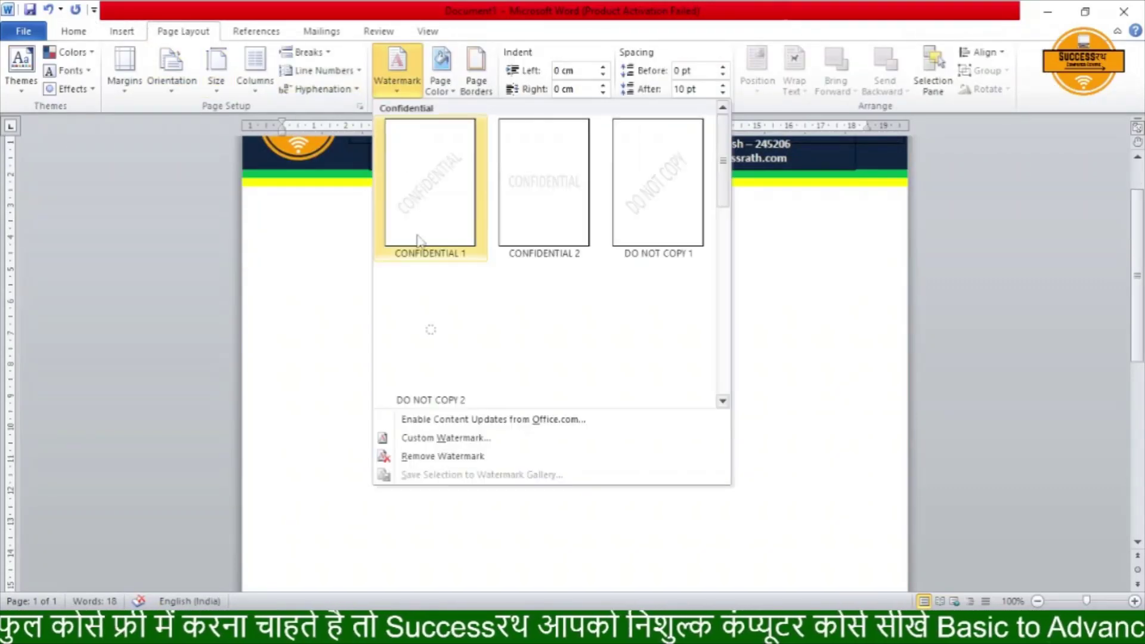
click(447, 439)
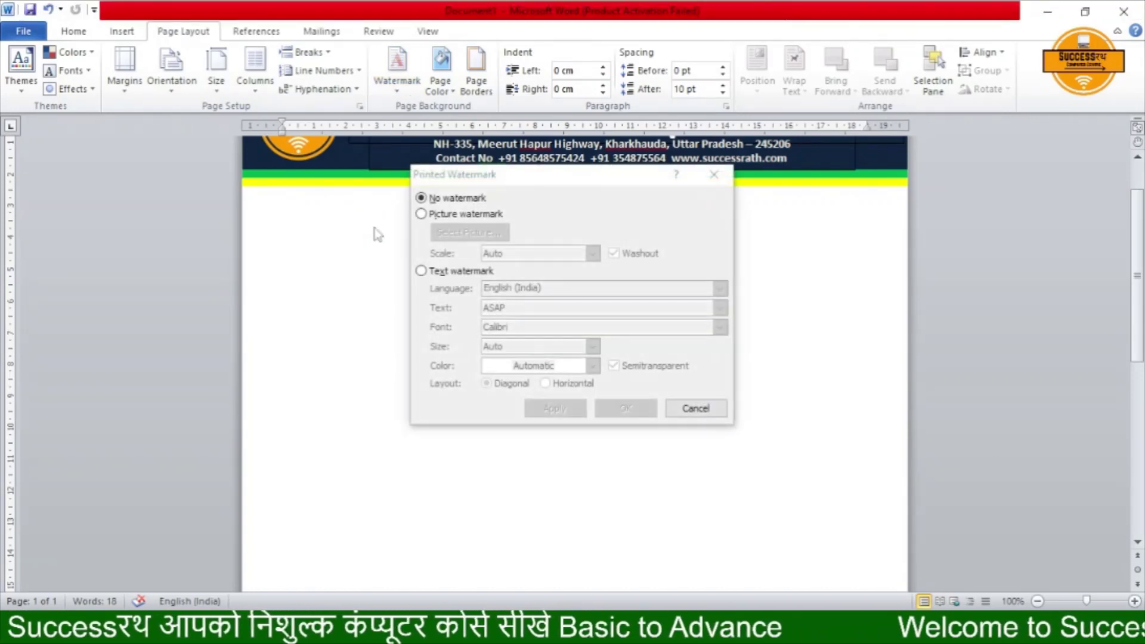
click(421, 214)
click(470, 232)
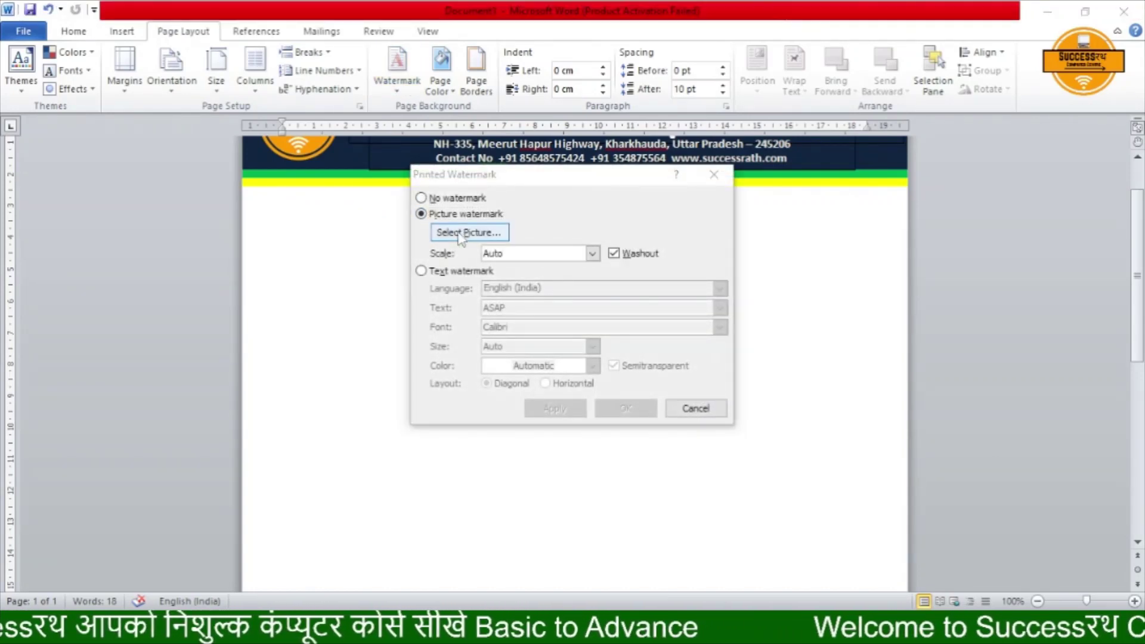
double_click(916, 316)
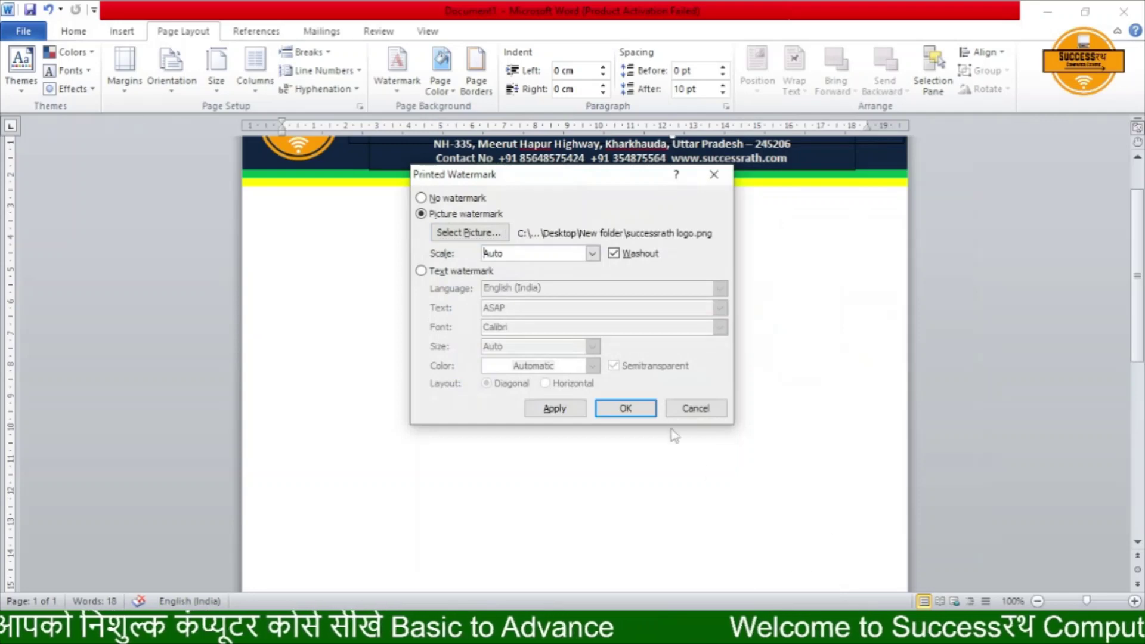
click(580, 412)
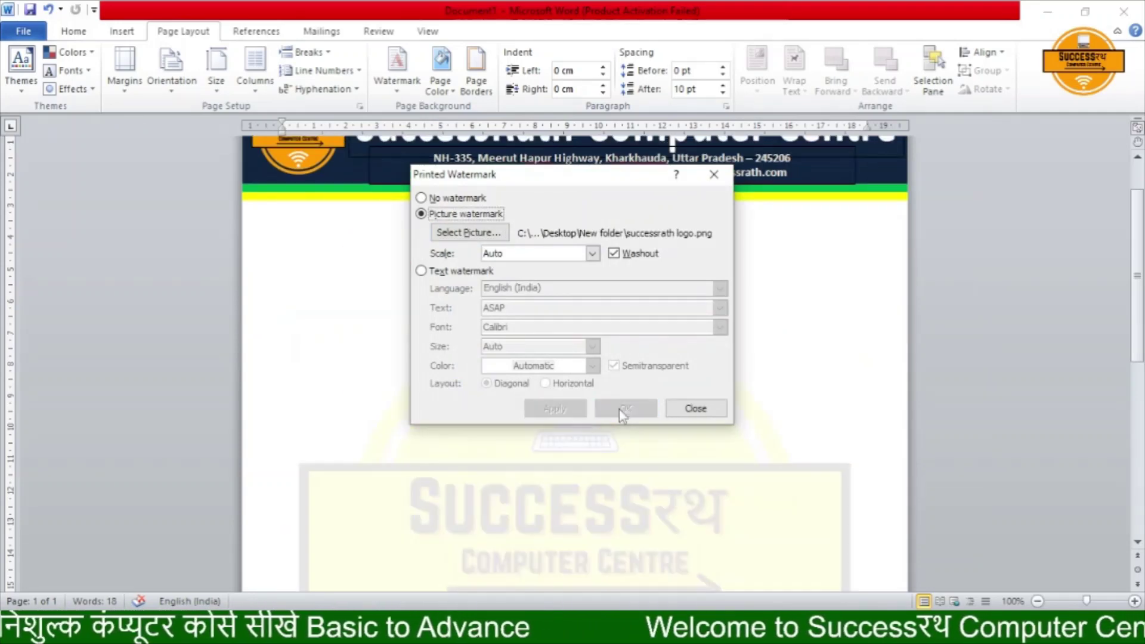
Step: Close the watermark dialog, then reopen it and try a 200% watermark scale
click(695, 409)
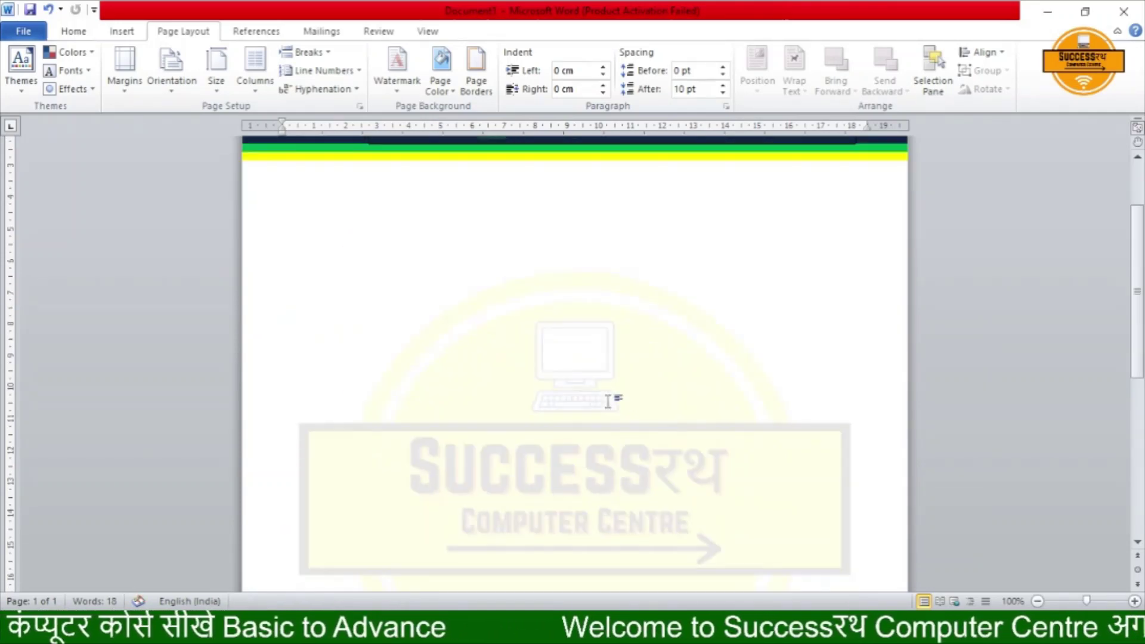
scroll(608, 400, down, 10)
scroll(608, 400, up, 10)
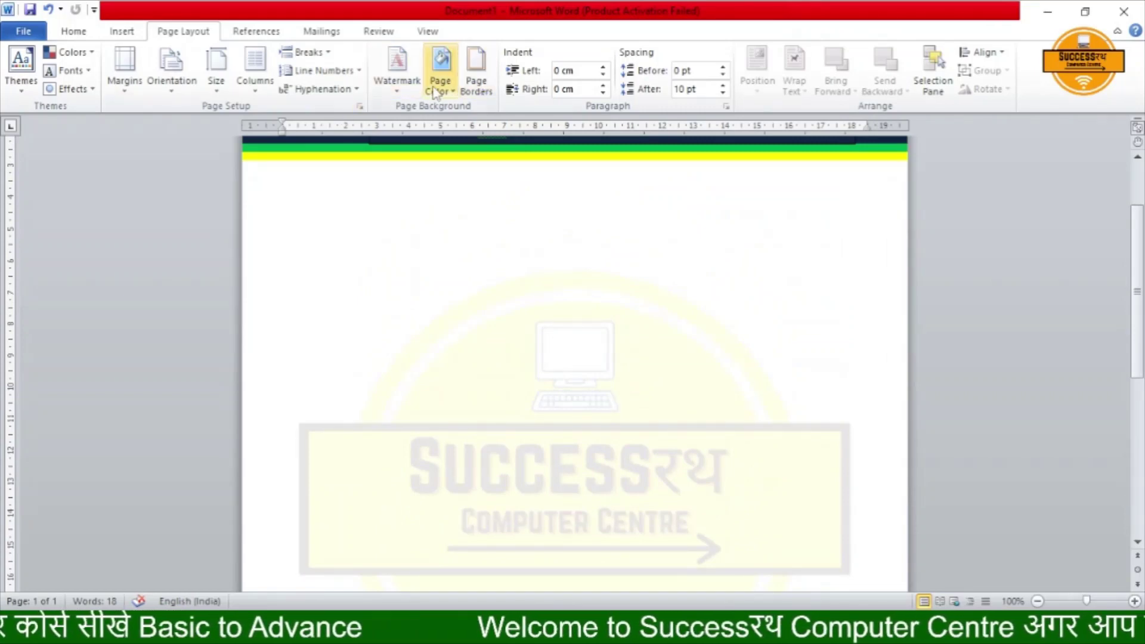
click(396, 65)
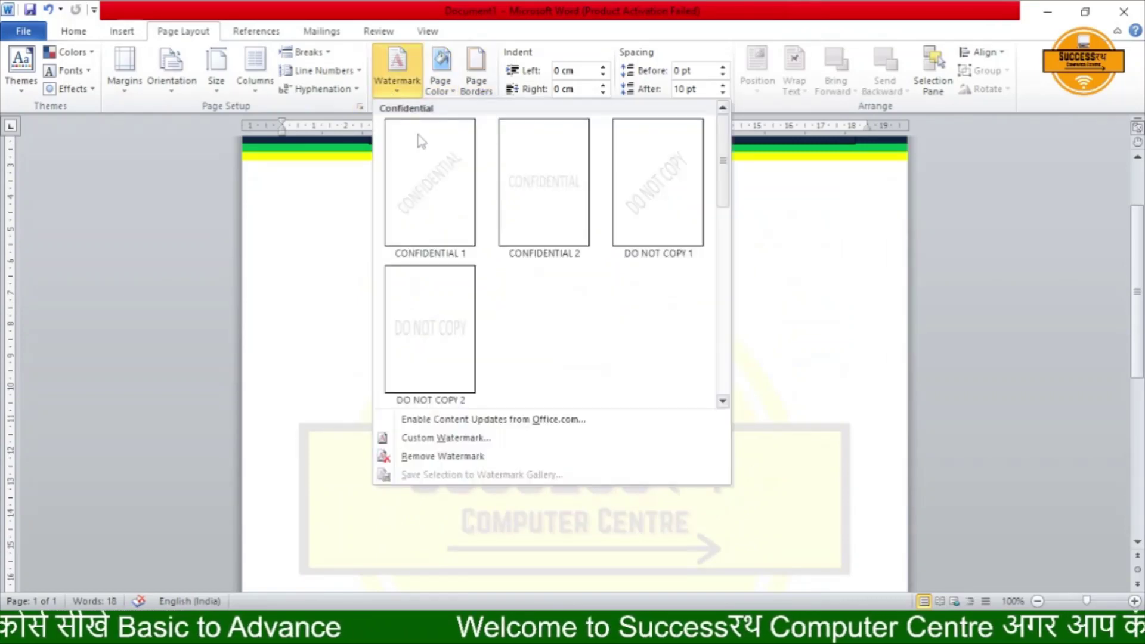
click(473, 439)
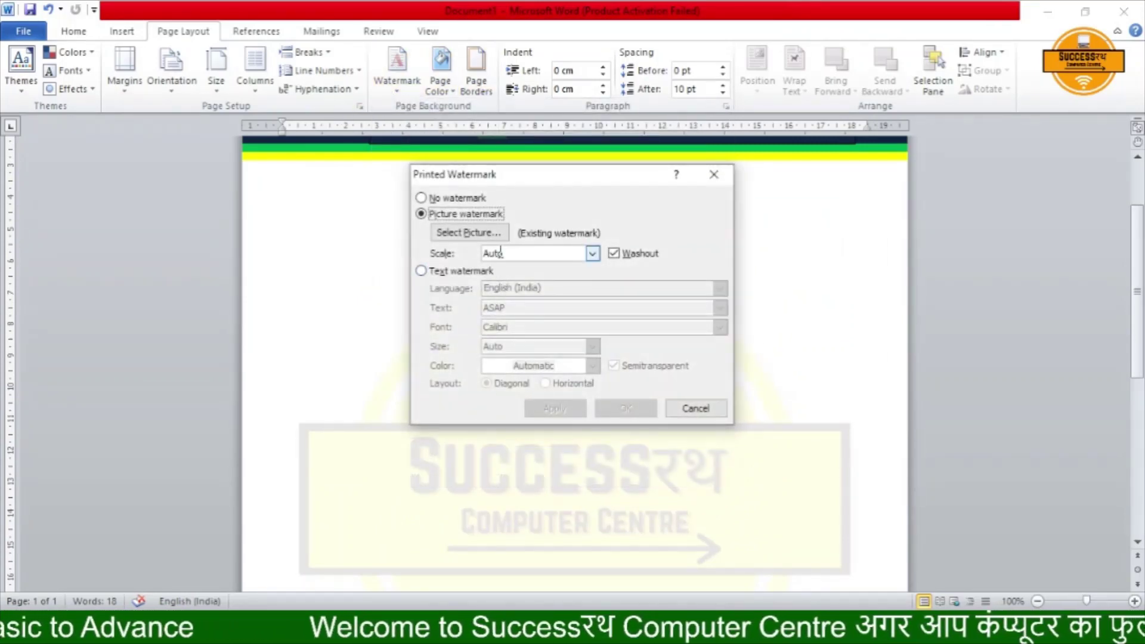
click(593, 254)
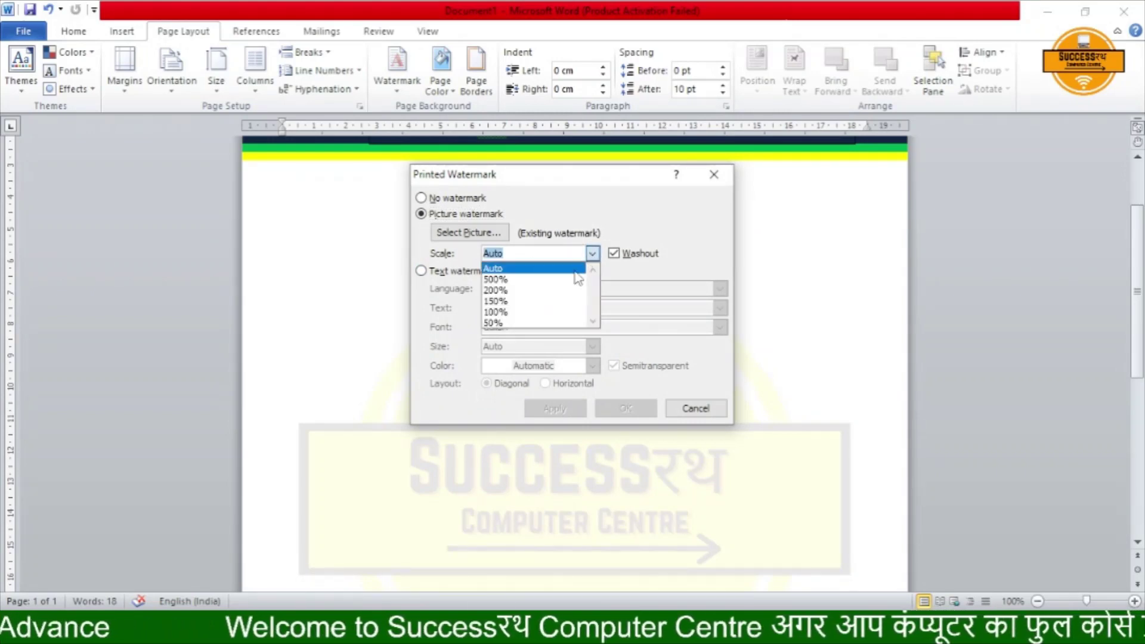
click(555, 291)
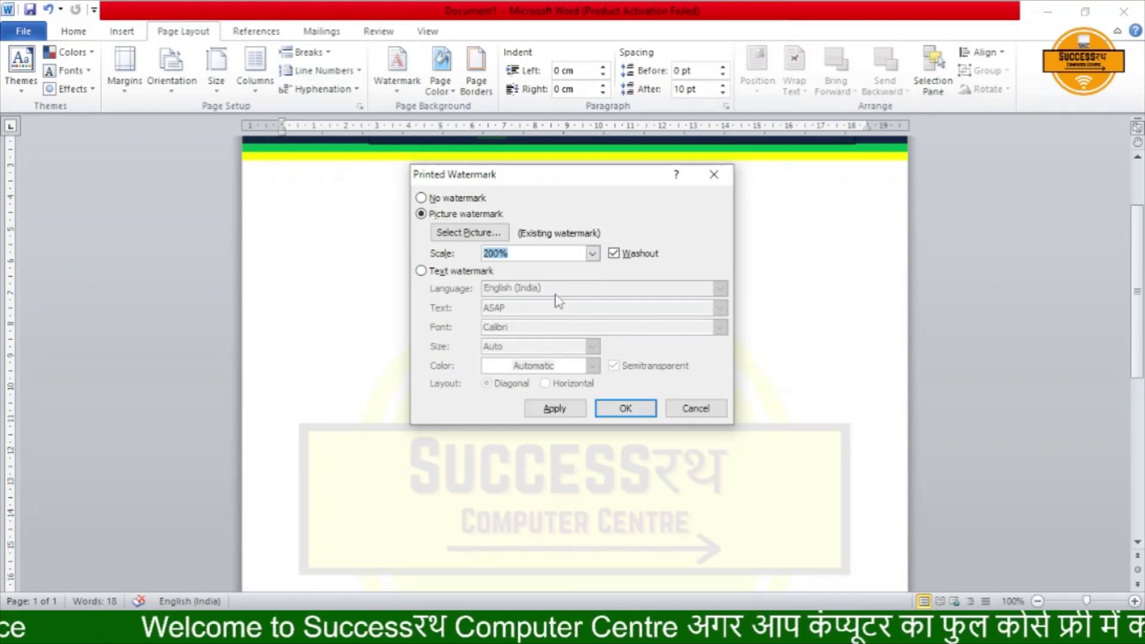
click(618, 411)
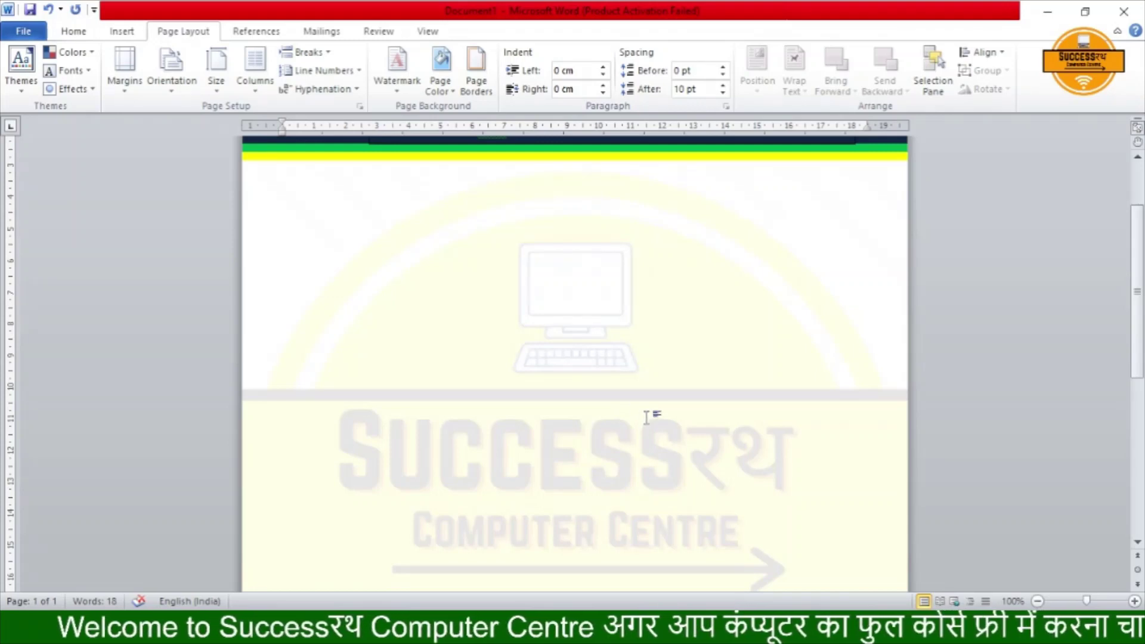
Step: Reopen Custom Watermark and apply a 50% scale
scroll(646, 417, down, 3)
scroll(650, 414, down, 2)
scroll(650, 414, up, 5)
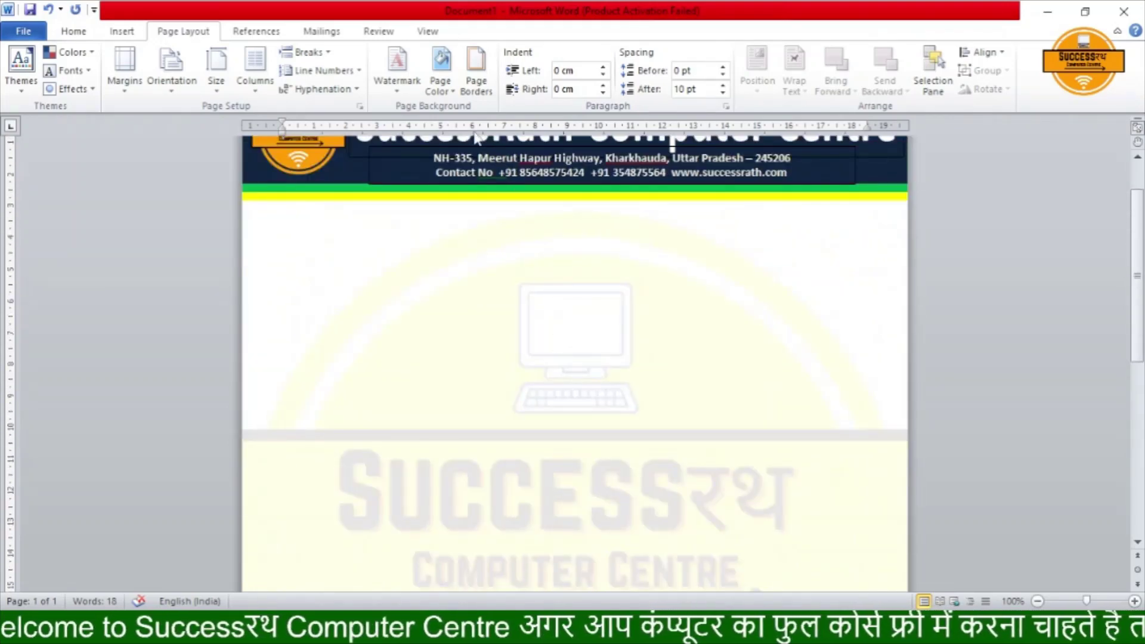
click(397, 68)
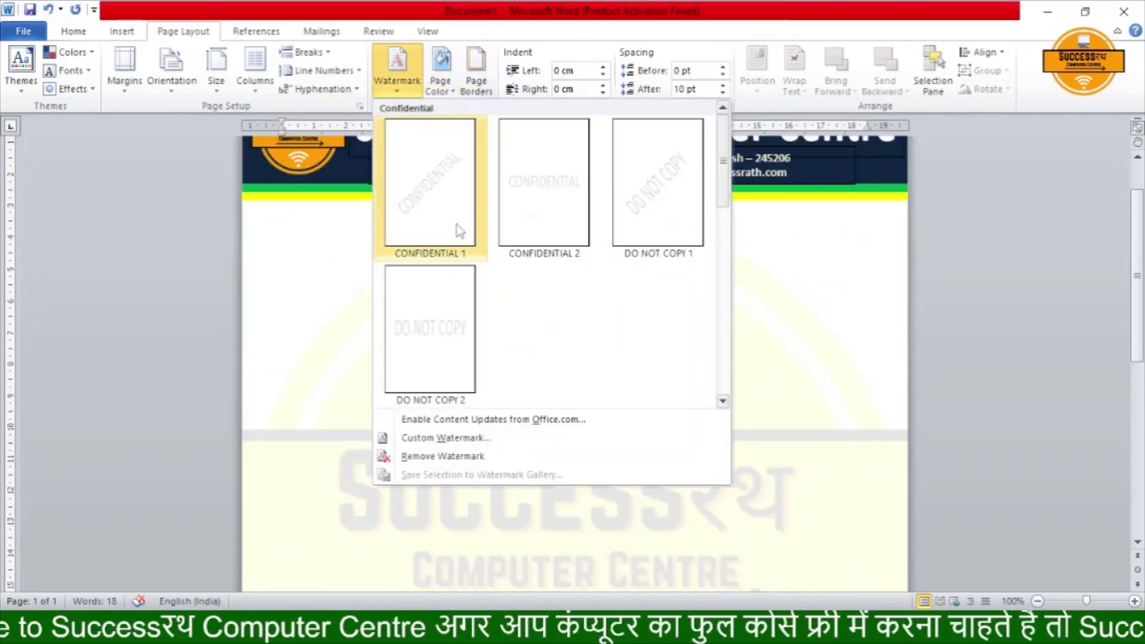
click(490, 442)
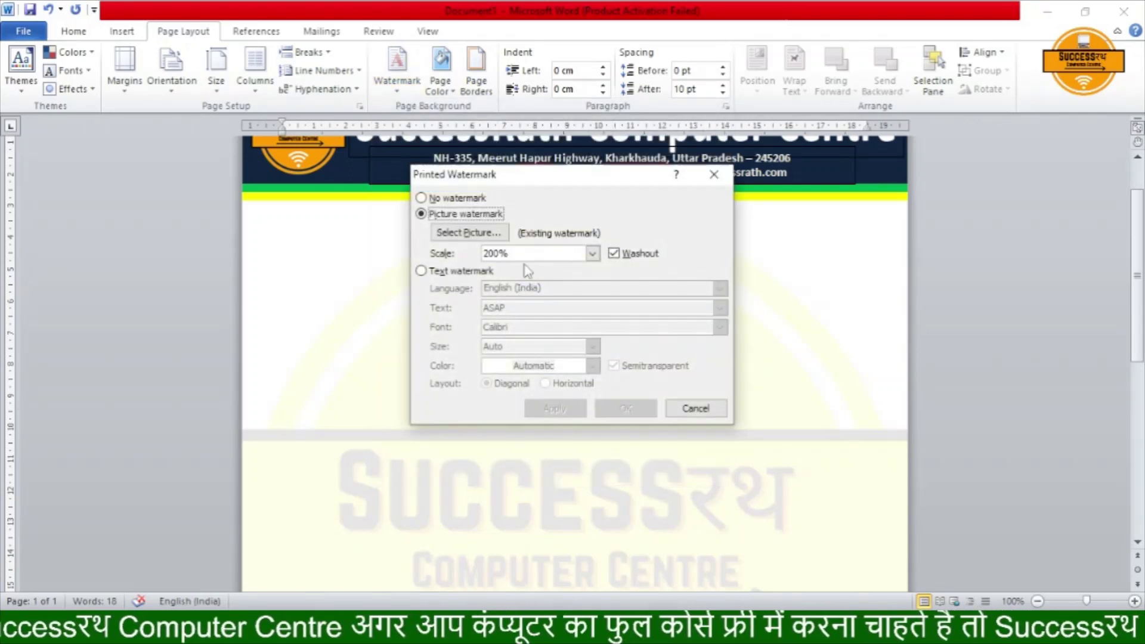
click(592, 255)
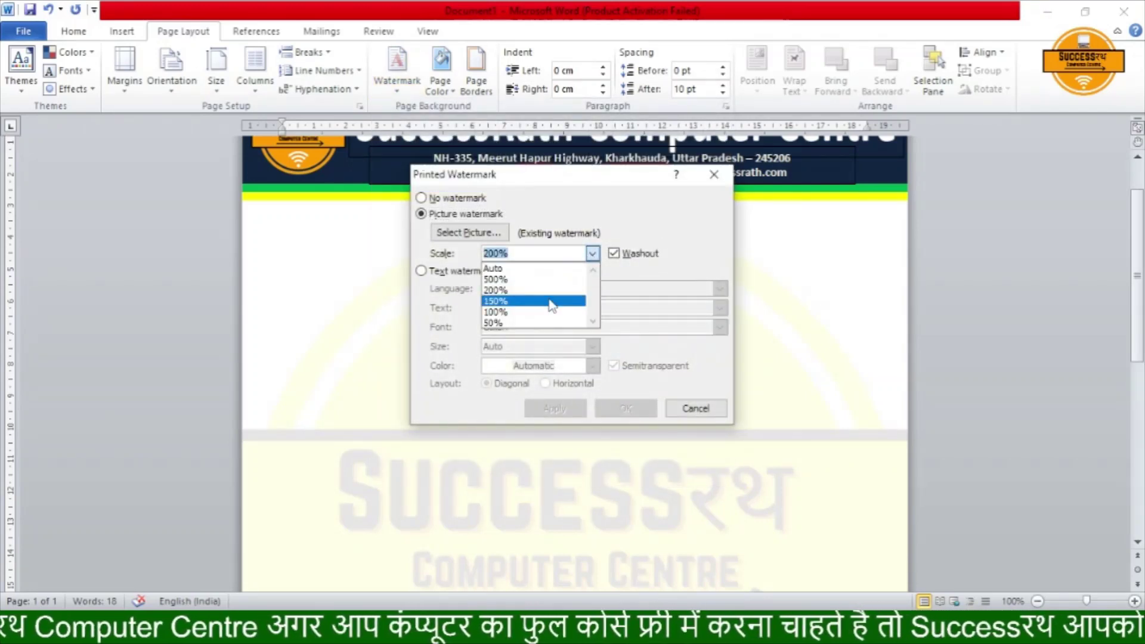
click(555, 323)
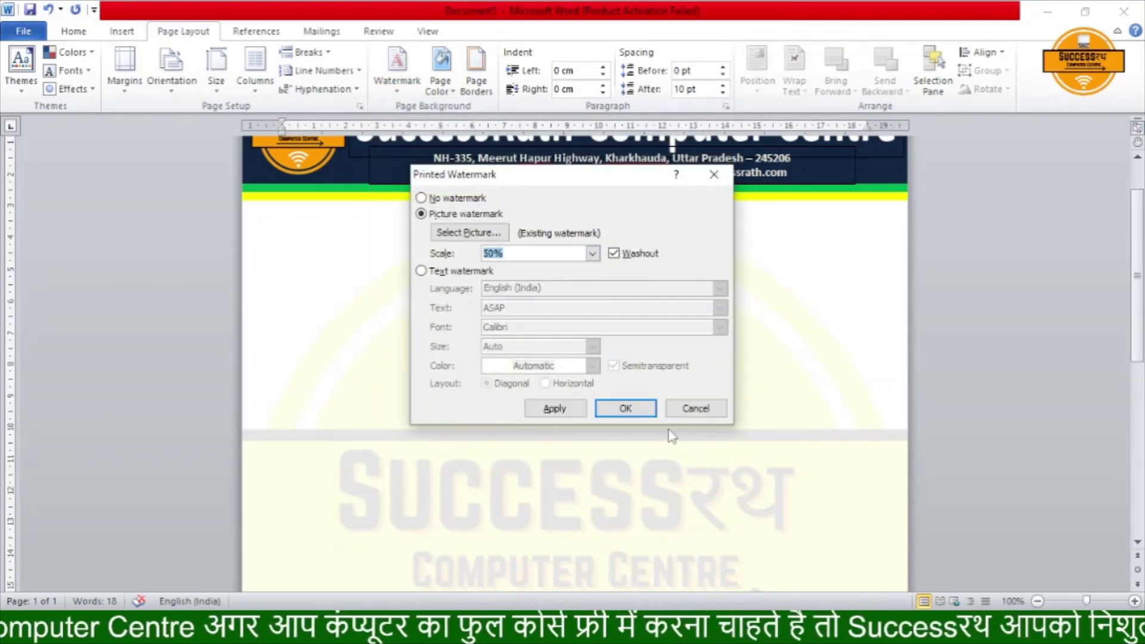
click(575, 408)
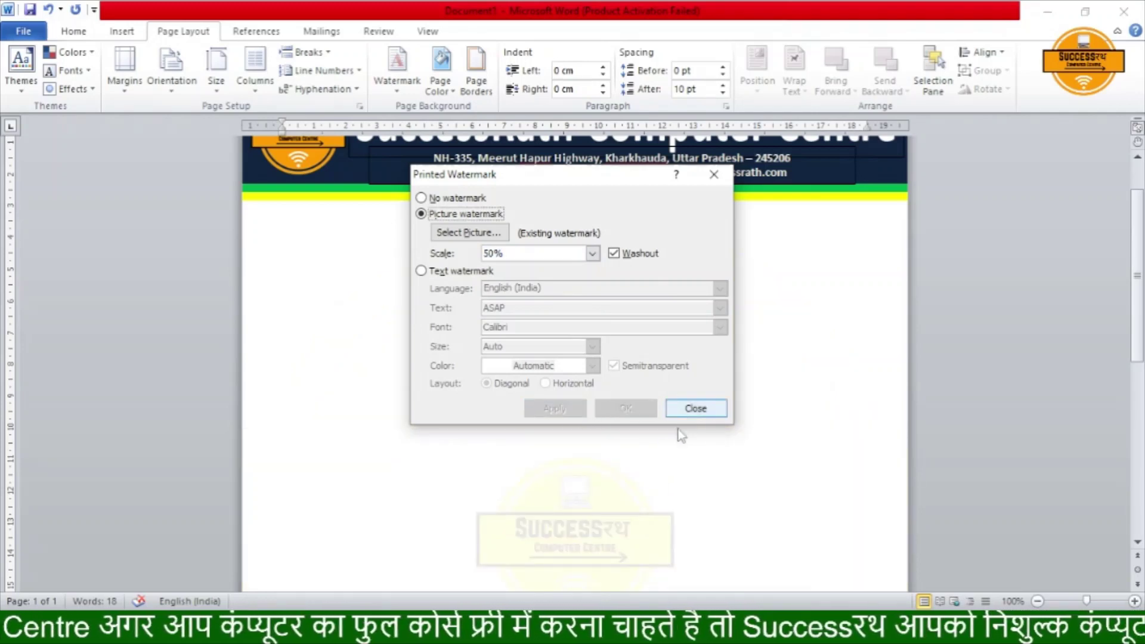
Step: Try a 100% scale, then return to 50%, apply it and close the dialog
click(548, 253)
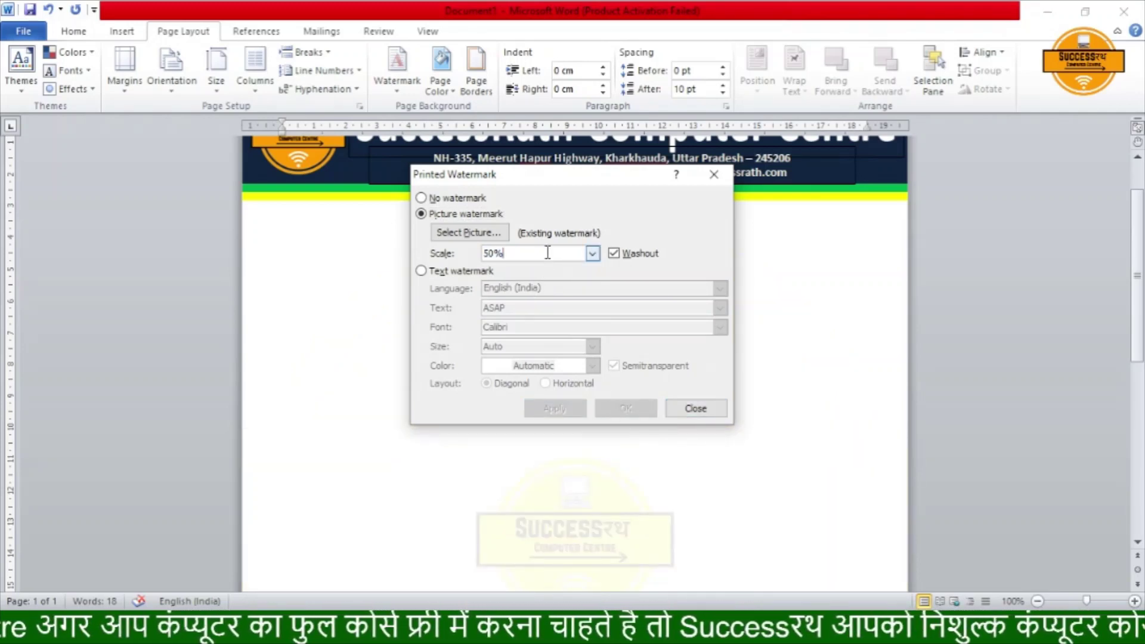
click(592, 254)
click(533, 314)
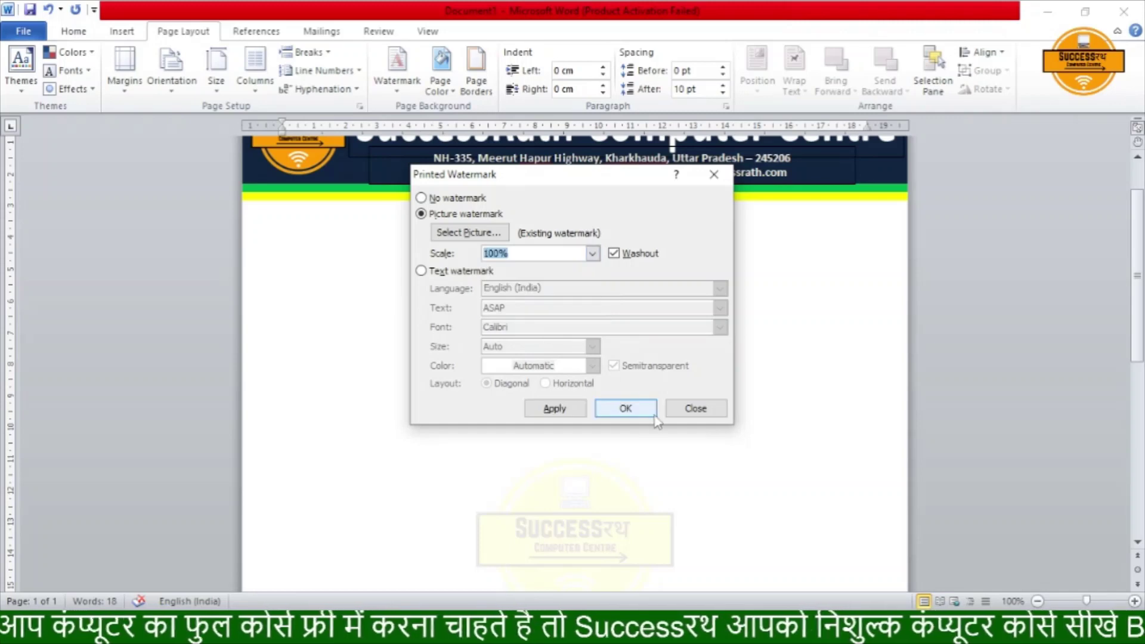
click(577, 409)
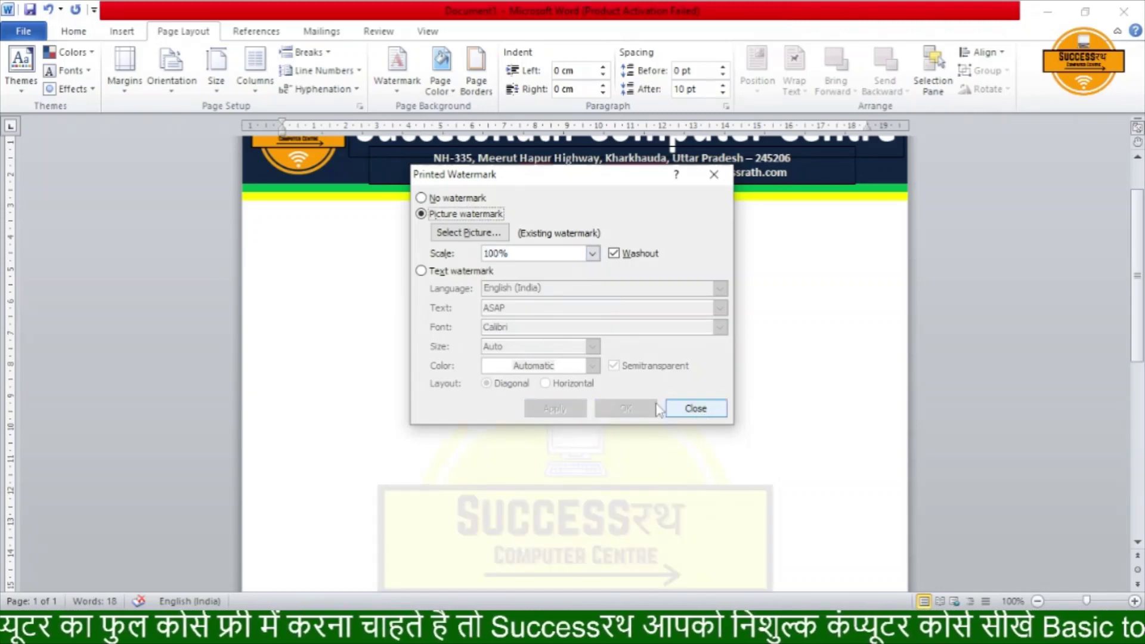
click(539, 259)
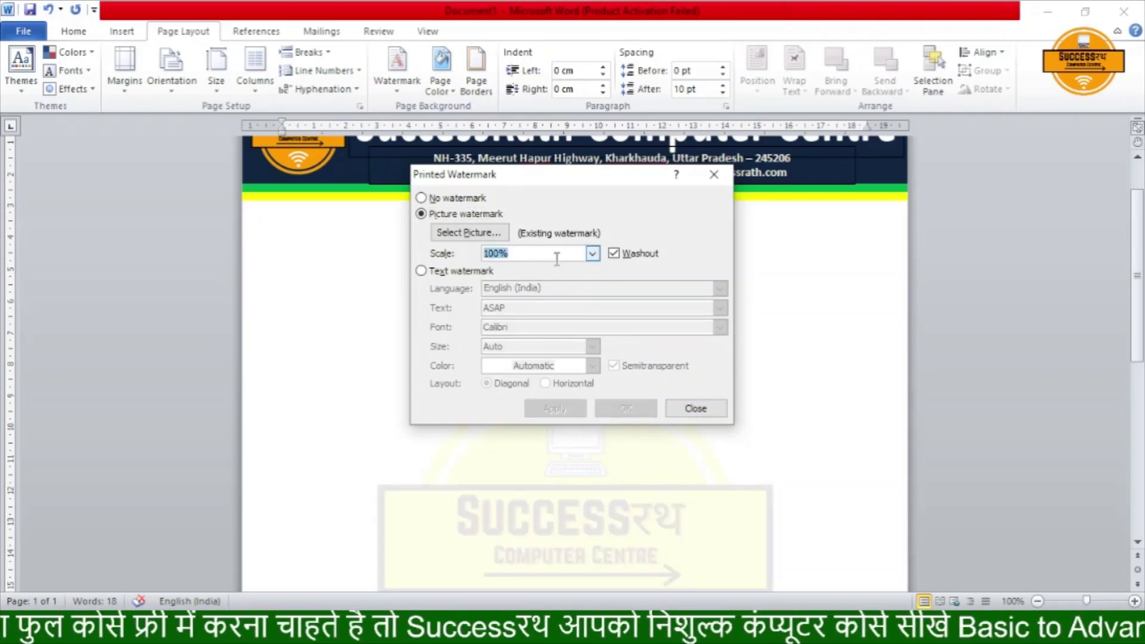
click(593, 255)
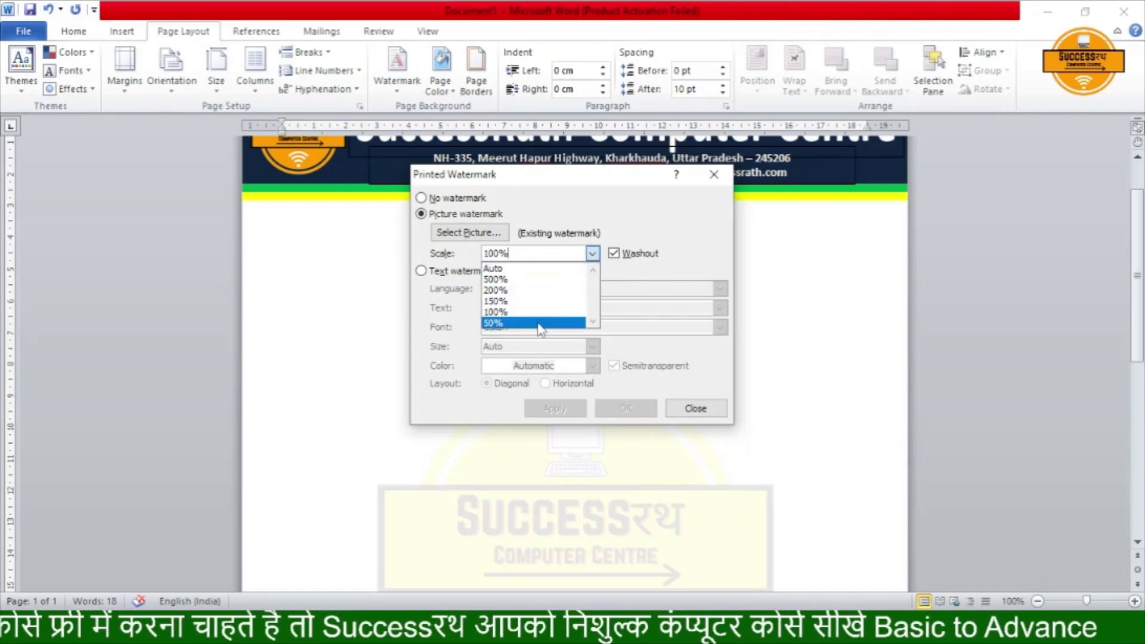
click(540, 325)
click(578, 411)
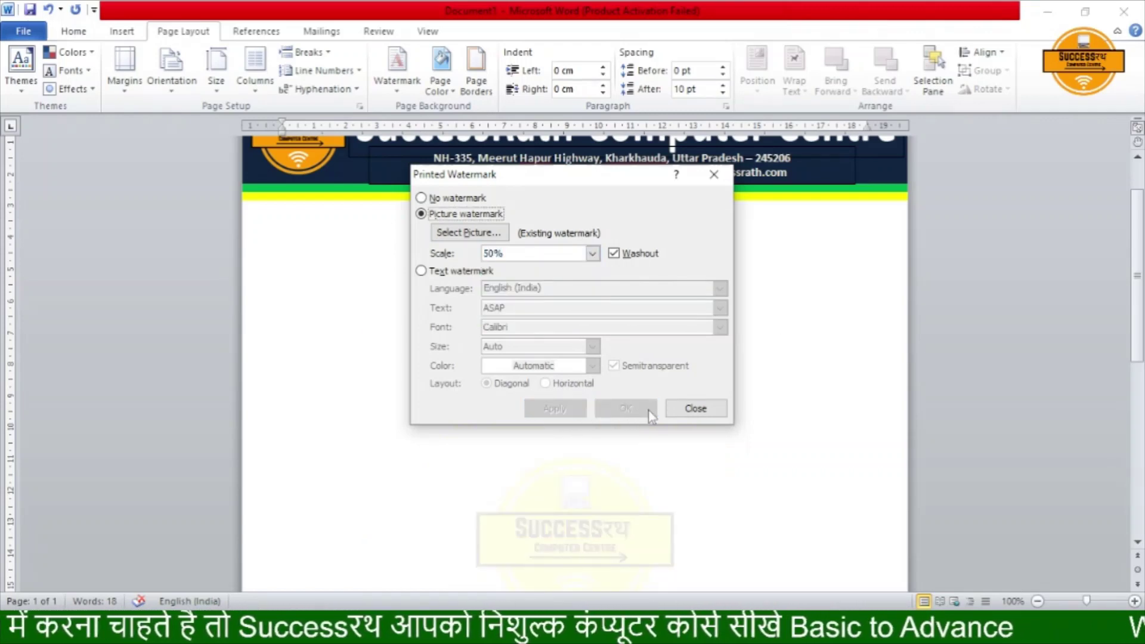
click(695, 408)
scroll(477, 358, up, 1)
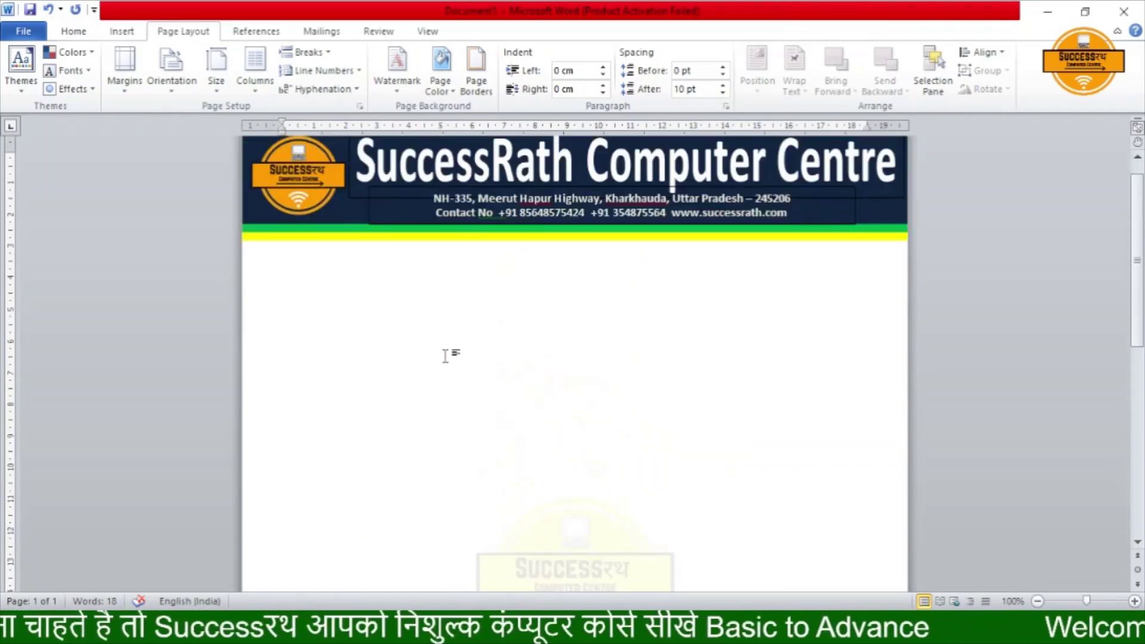
Step: Draw the Ref.No text box just below the header's left side and widen it
click(121, 31)
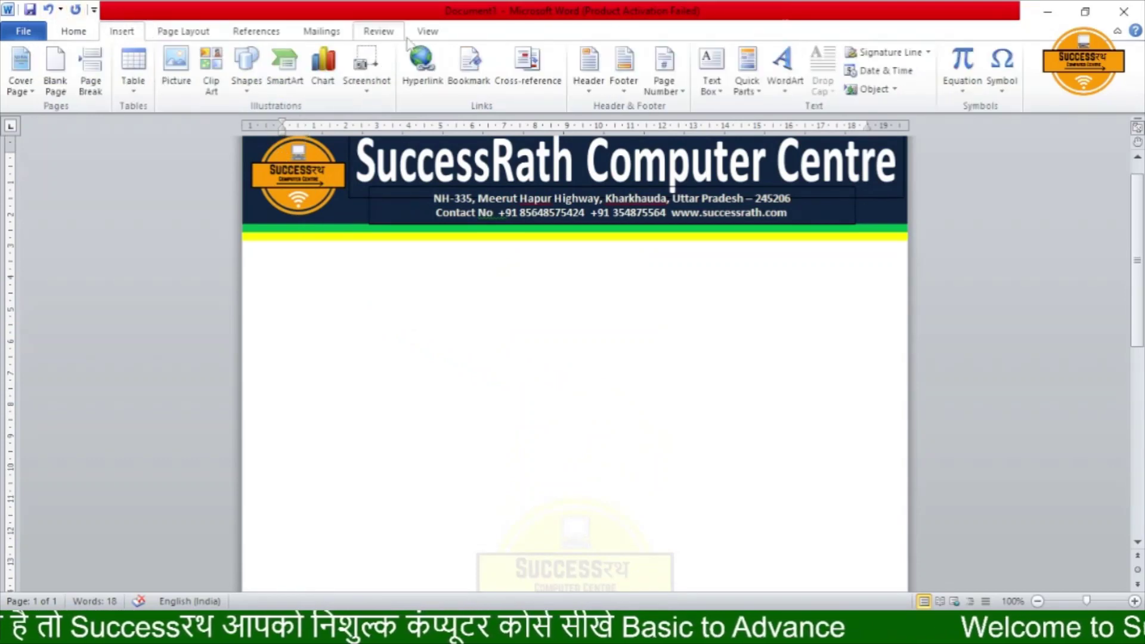
click(711, 78)
click(754, 419)
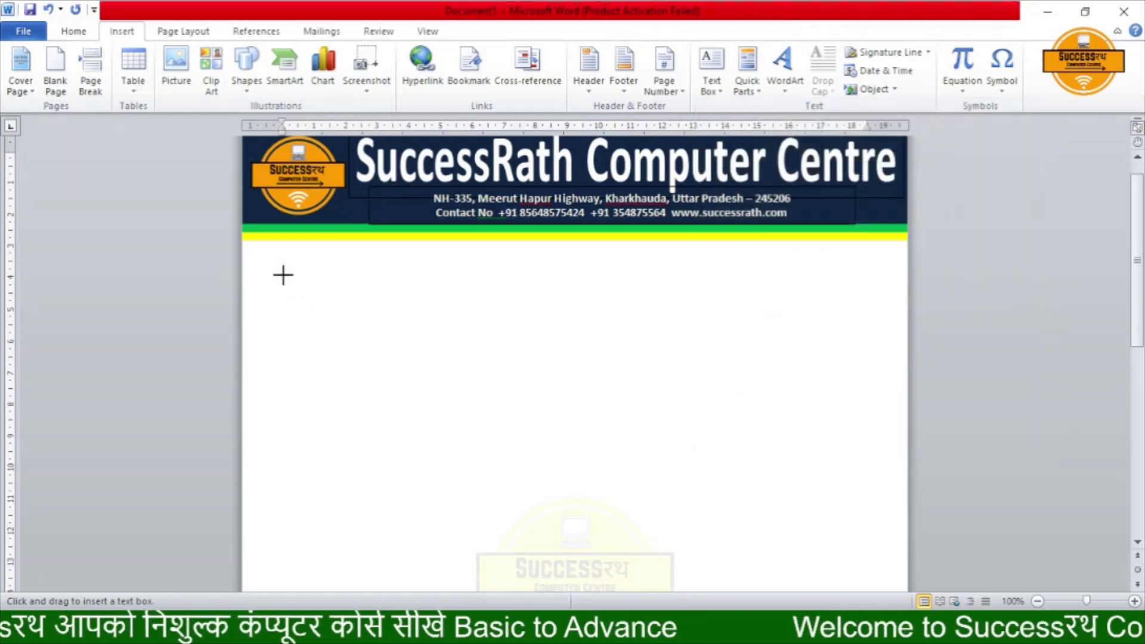
drag(267, 261, 378, 292)
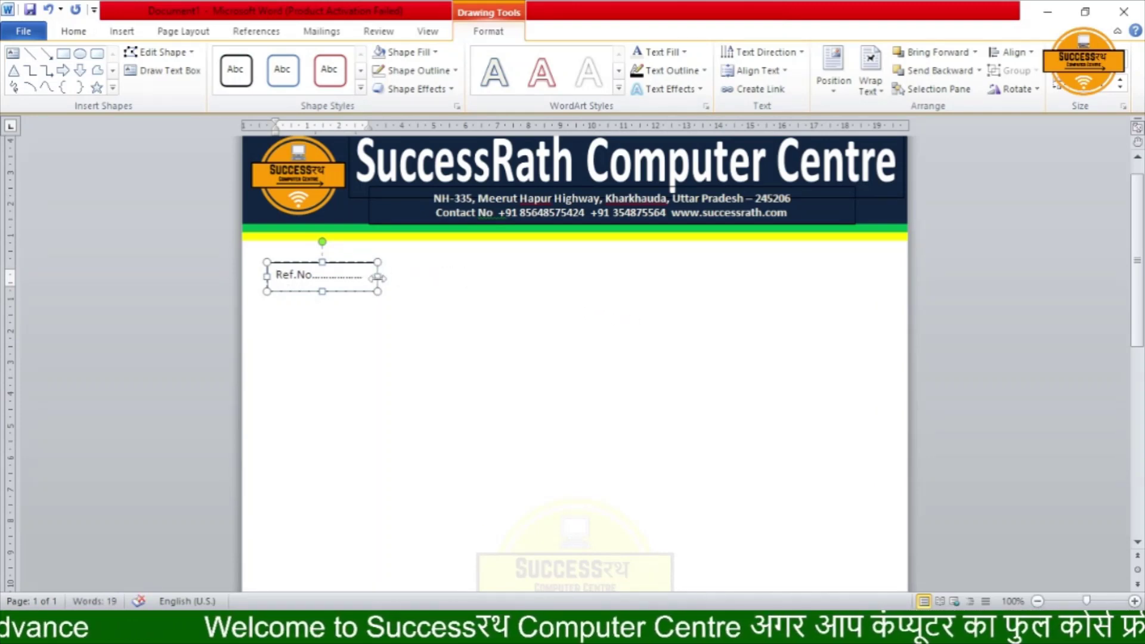
drag(377, 278, 399, 276)
click(486, 328)
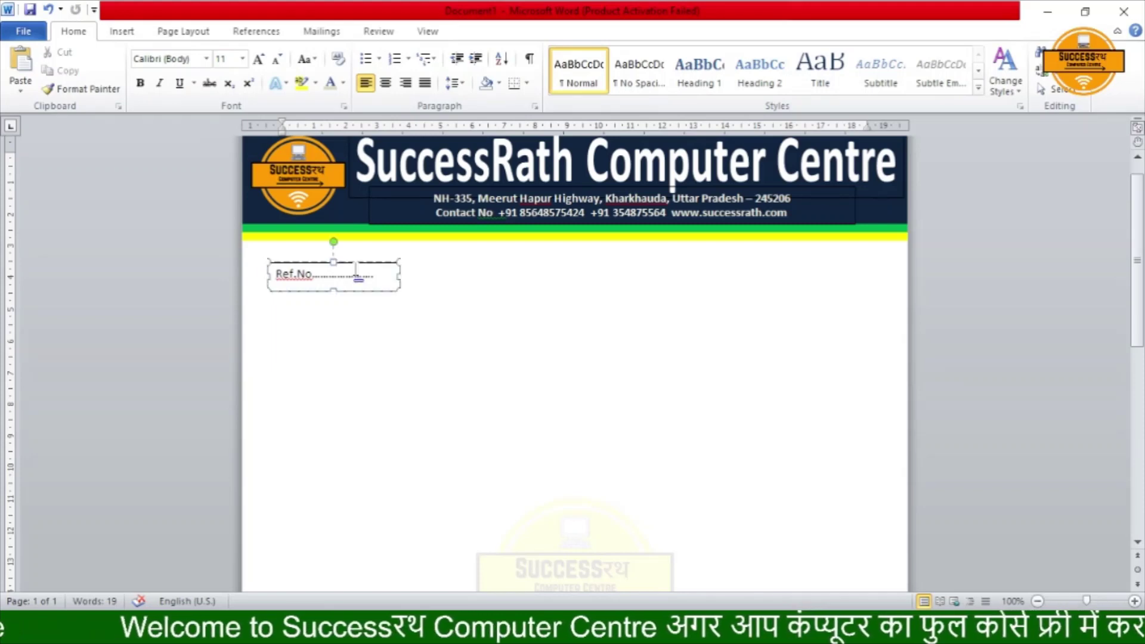
Step: Give the Ref.No text box No Fill and No Outline
click(356, 271)
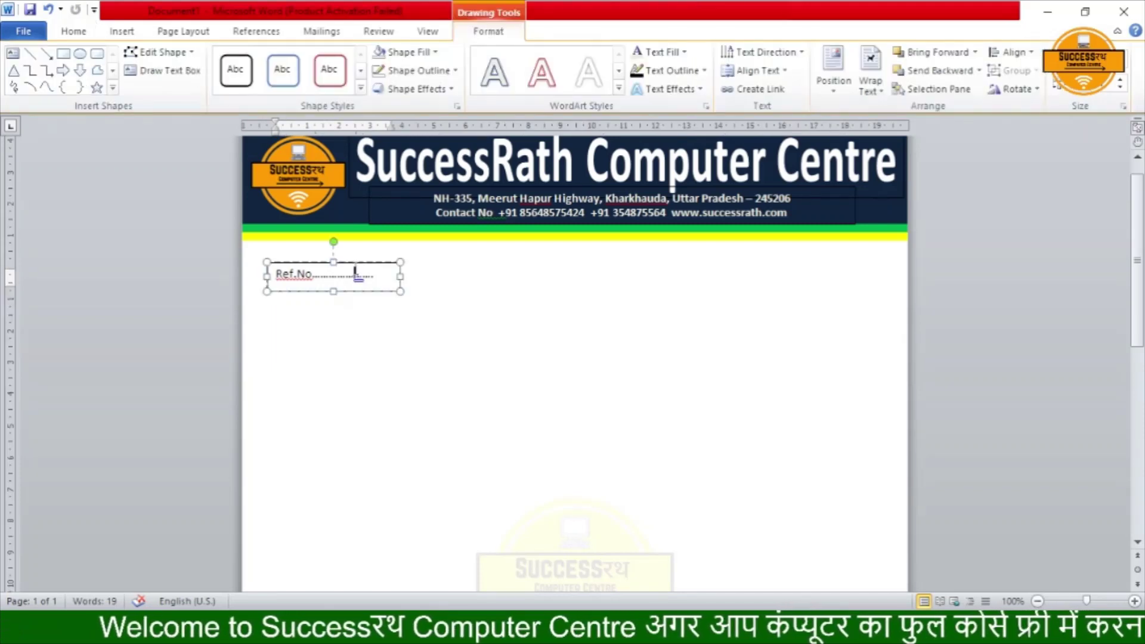
click(428, 53)
click(411, 191)
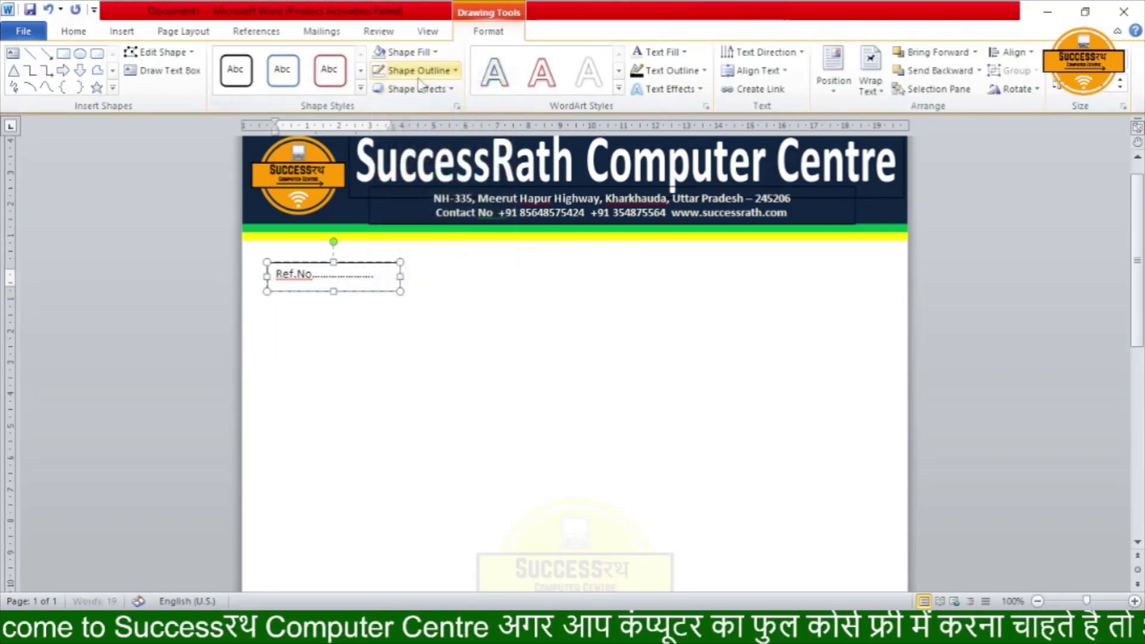
click(417, 71)
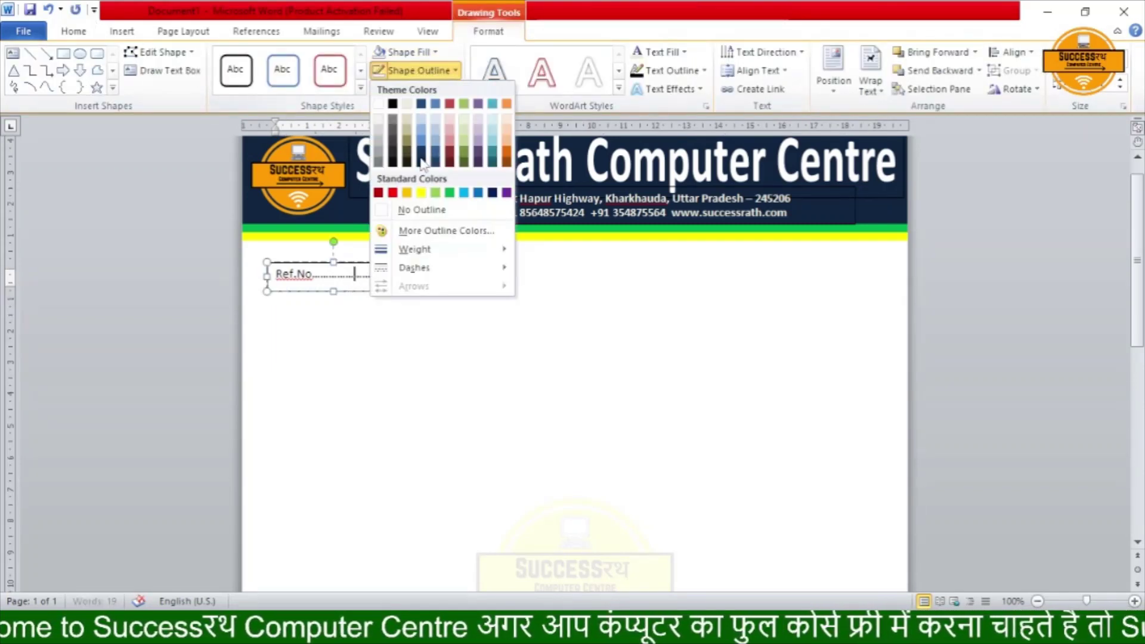
click(421, 210)
click(423, 370)
click(321, 284)
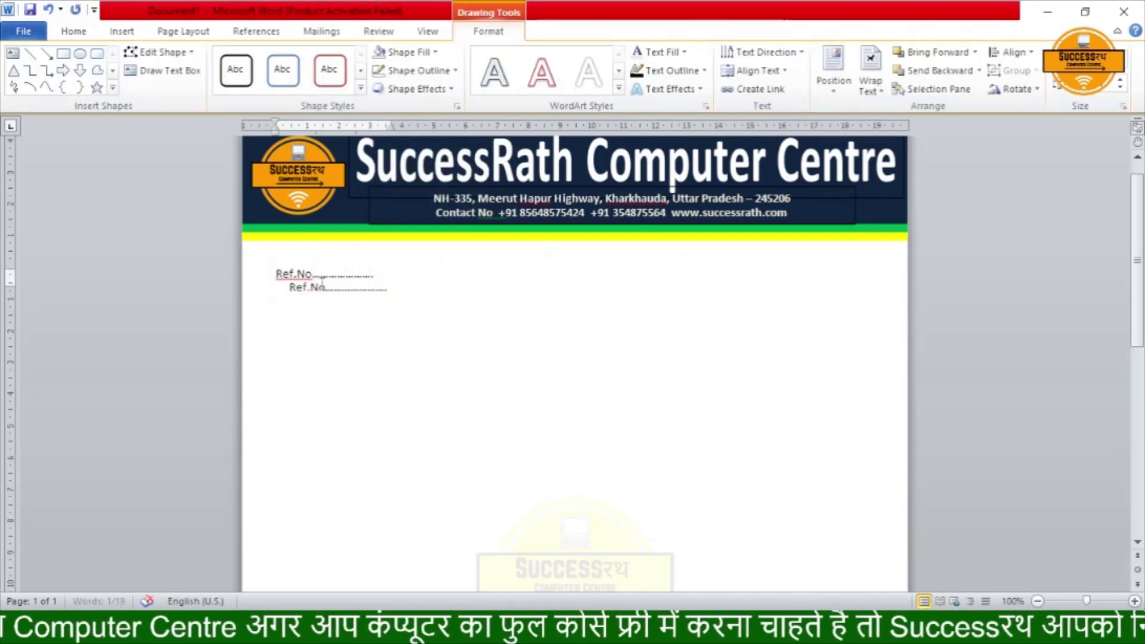
Step: Copy the Ref.No box to the page's right side for the Date line, nudging it down slightly
mouse_move(316, 276)
mouse_down()
mouse_move(329, 289)
mouse_move(820, 296)
mouse_up()
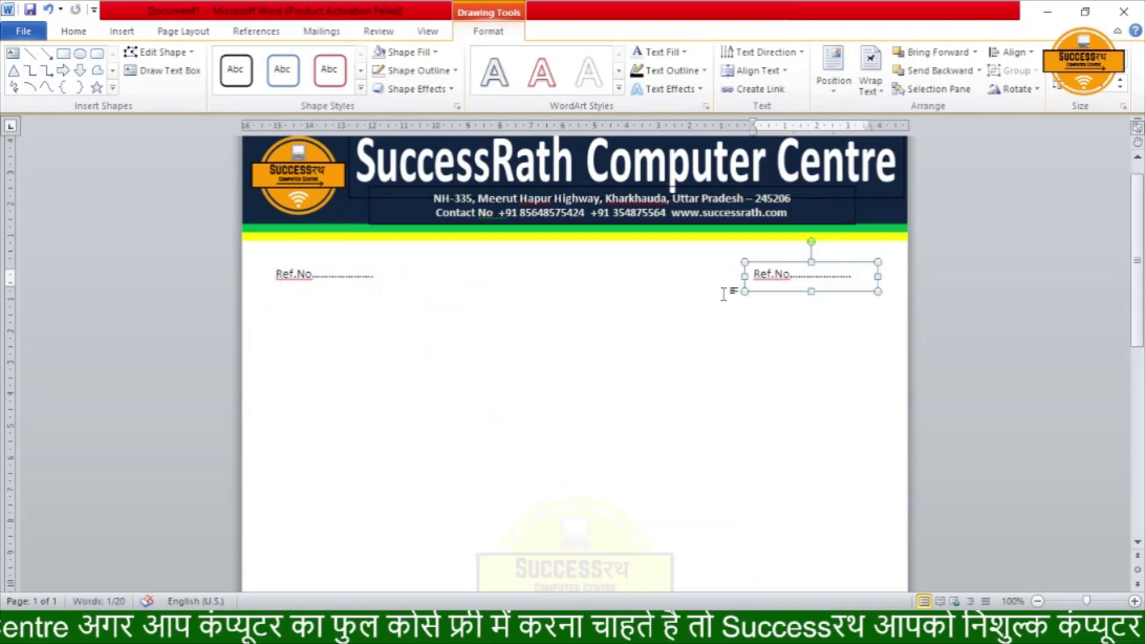
key(Down)
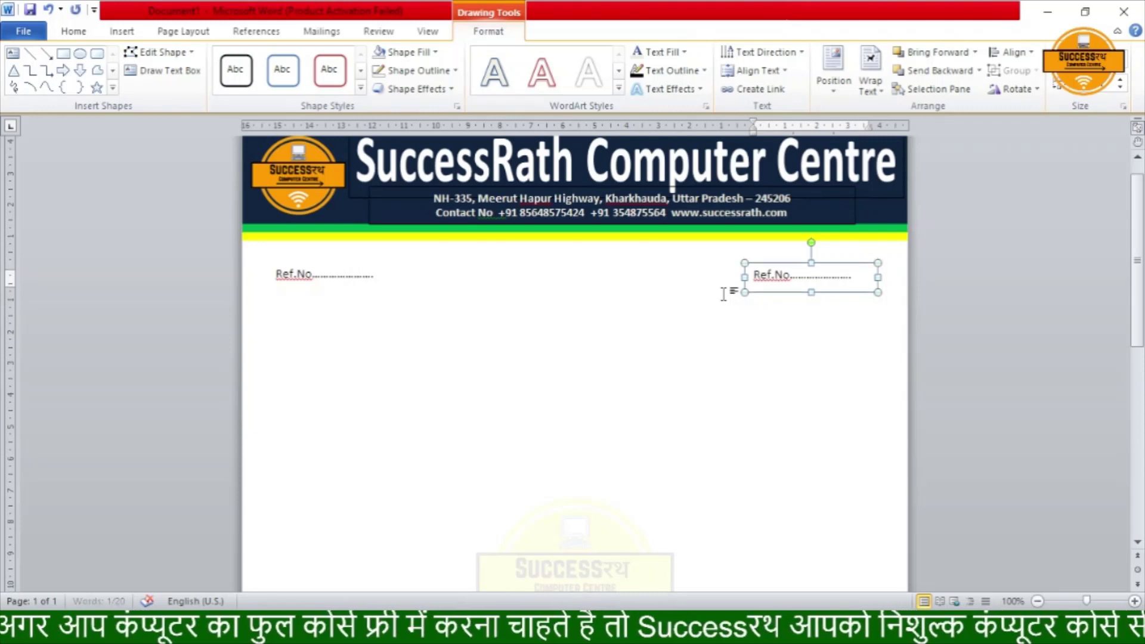
key(Down)
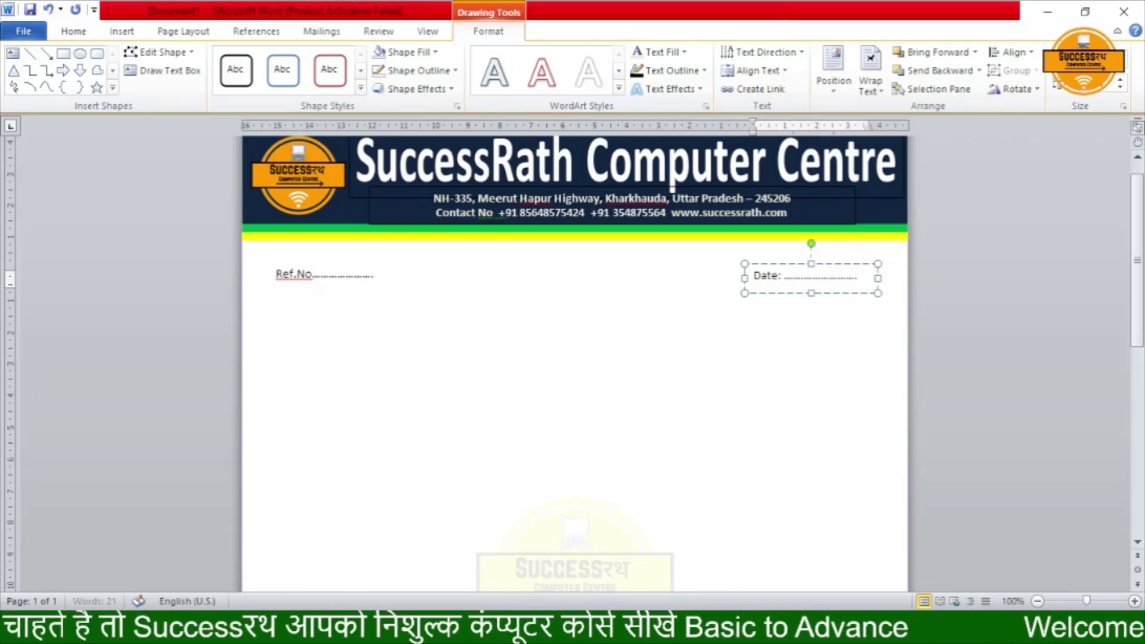
click(651, 372)
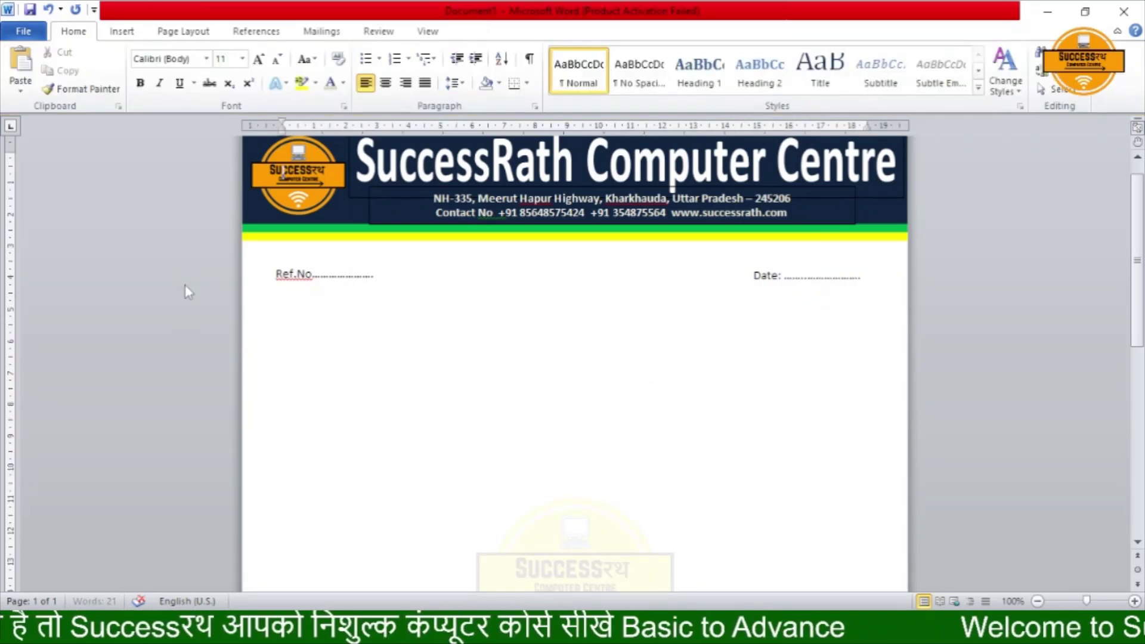
Step: Change the Ref.No text to read Reference .No
click(292, 273)
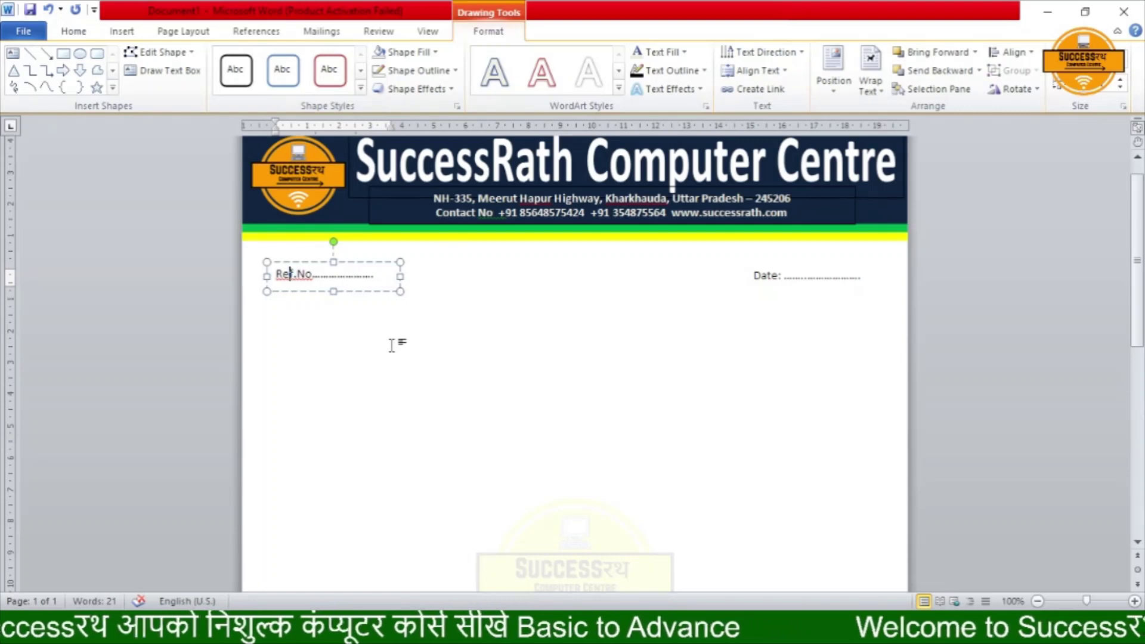
text(ere)
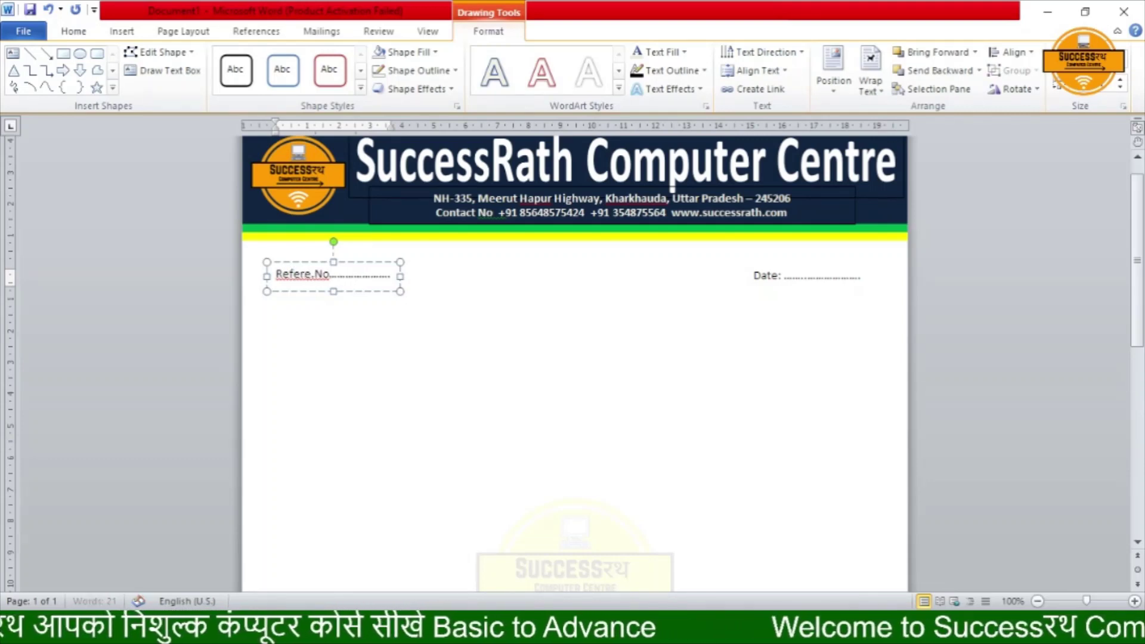
text(nce)
key(shift+End)
key(Delete)
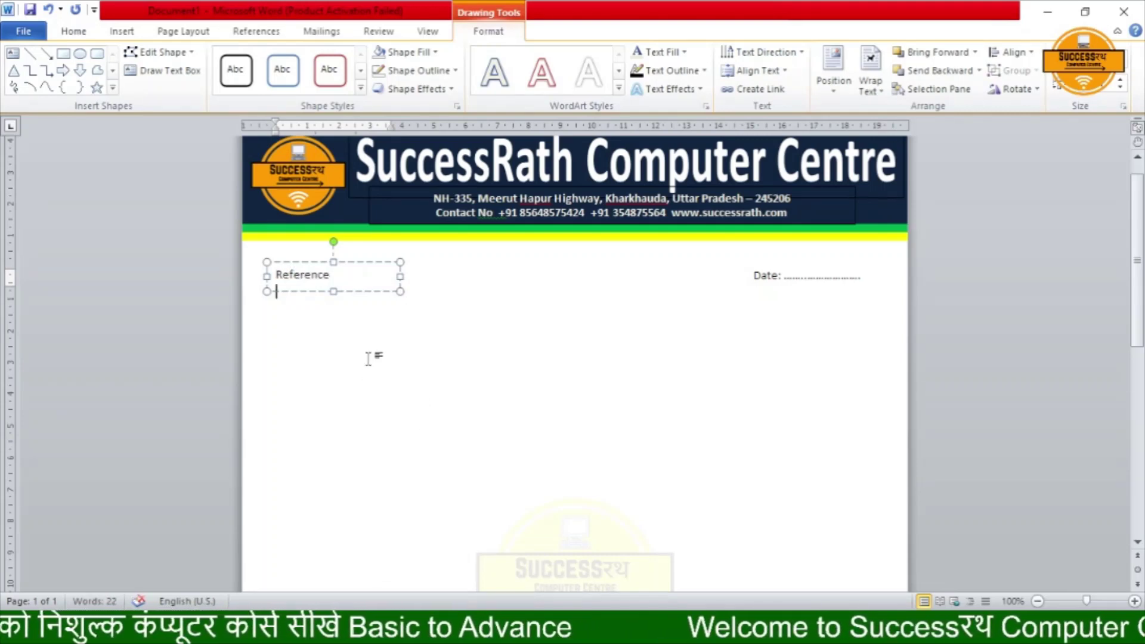
key(ctrl+z)
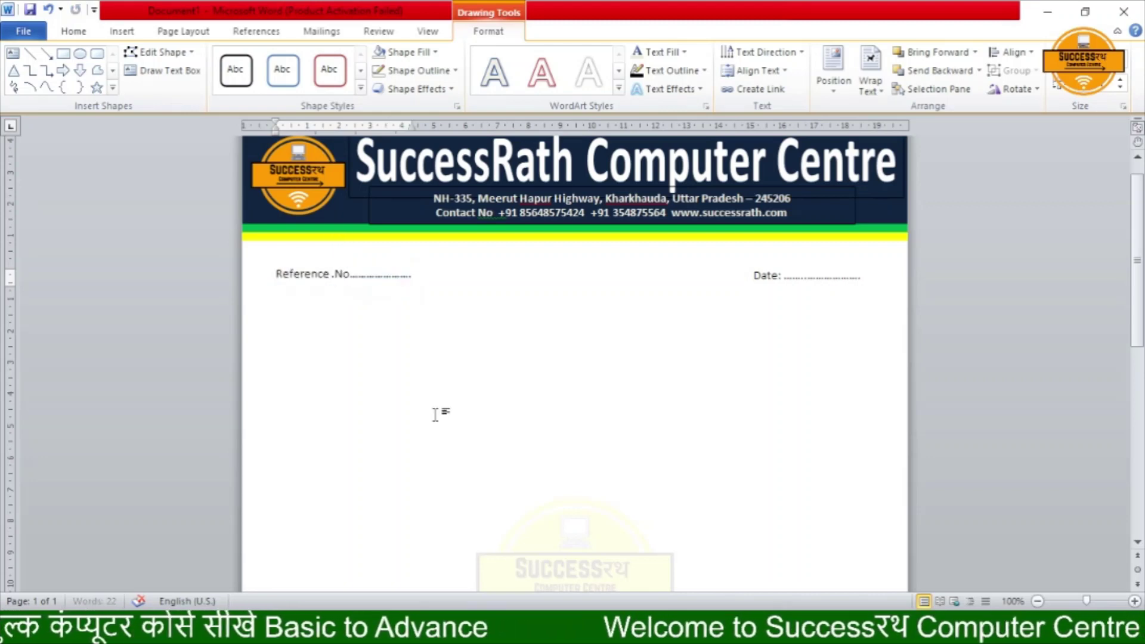
click(306, 304)
scroll(698, 336, down, 1)
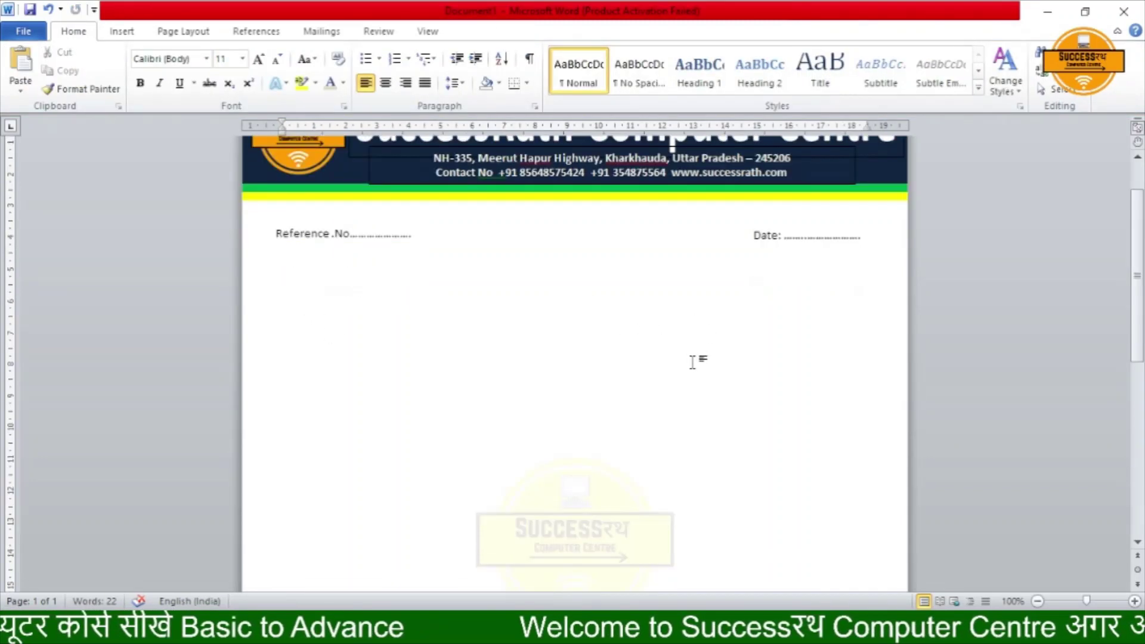
scroll(698, 346, up, 2)
Step: Make the Reference .No line size 13, bold and italic, and widen its box
click(344, 314)
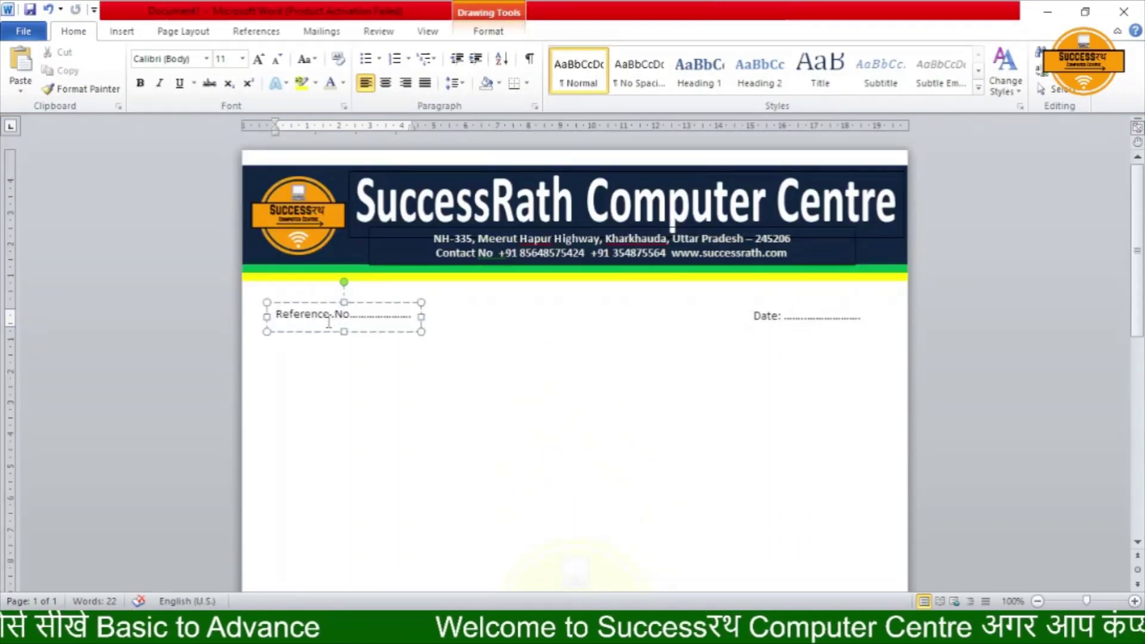
triple_click(328, 317)
key(ctrl+bracketright)
key(ctrl+bracketright)
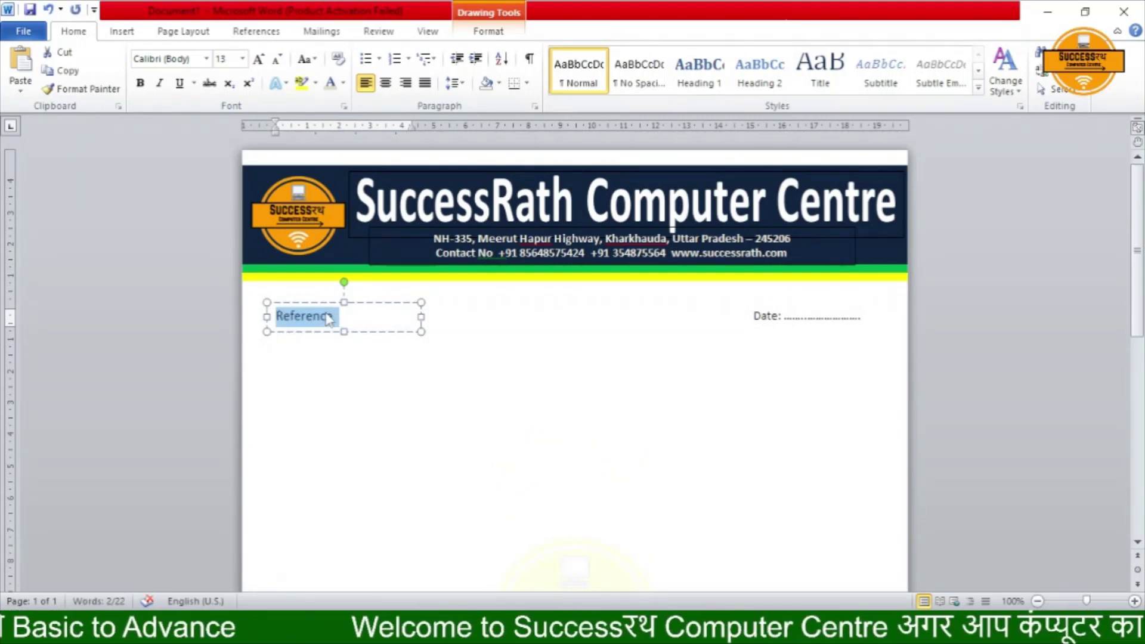
key(ctrl+b)
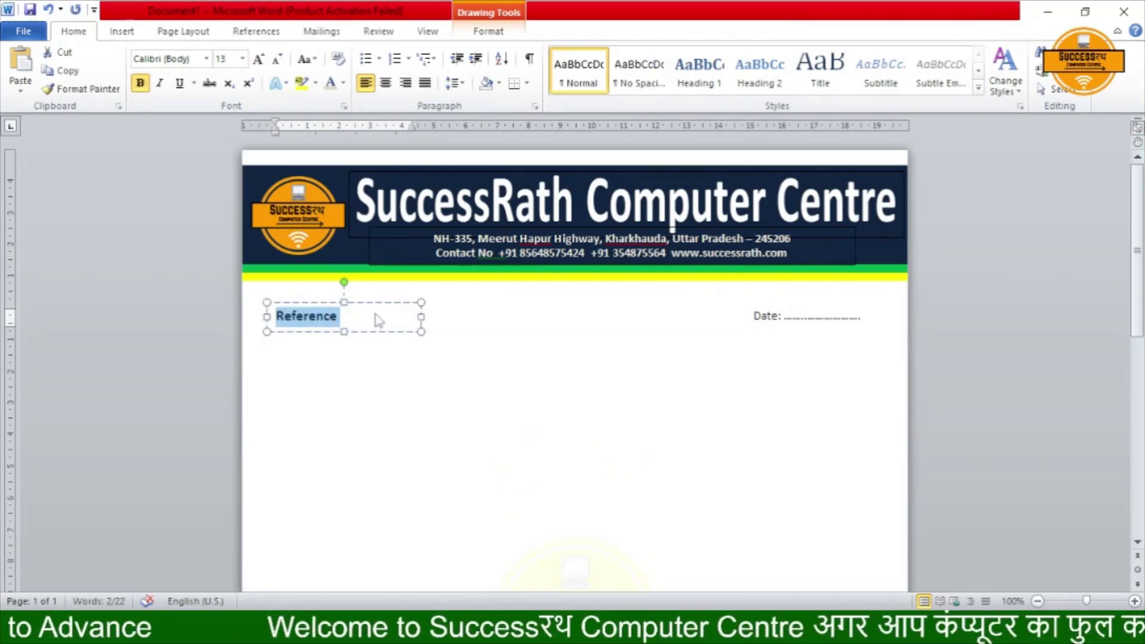
key(ctrl+i)
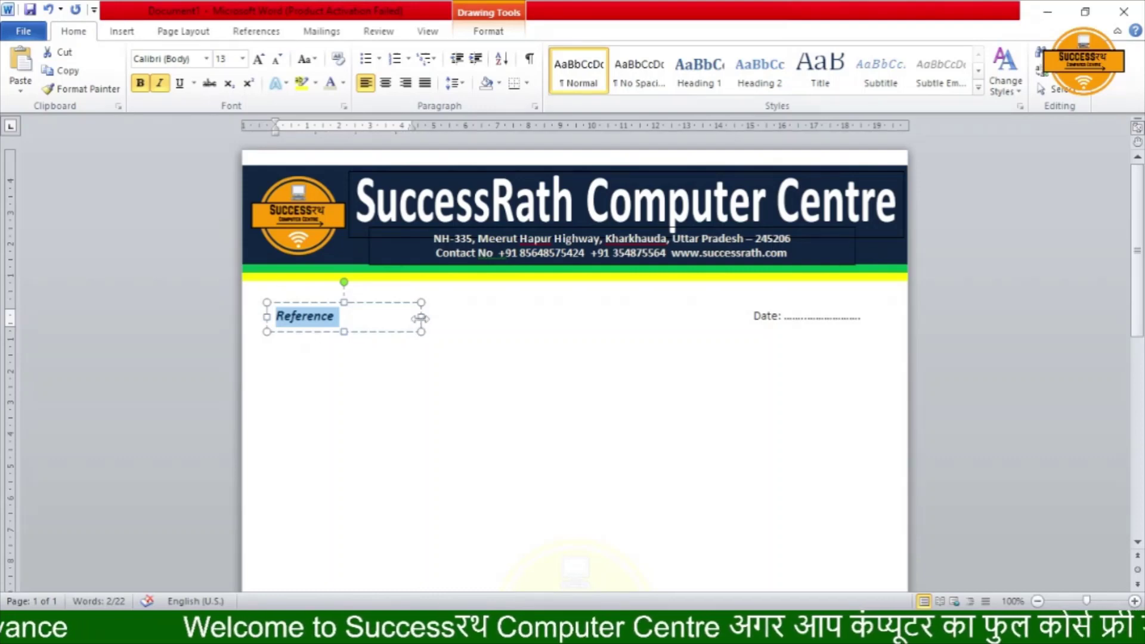
drag(421, 318, 451, 318)
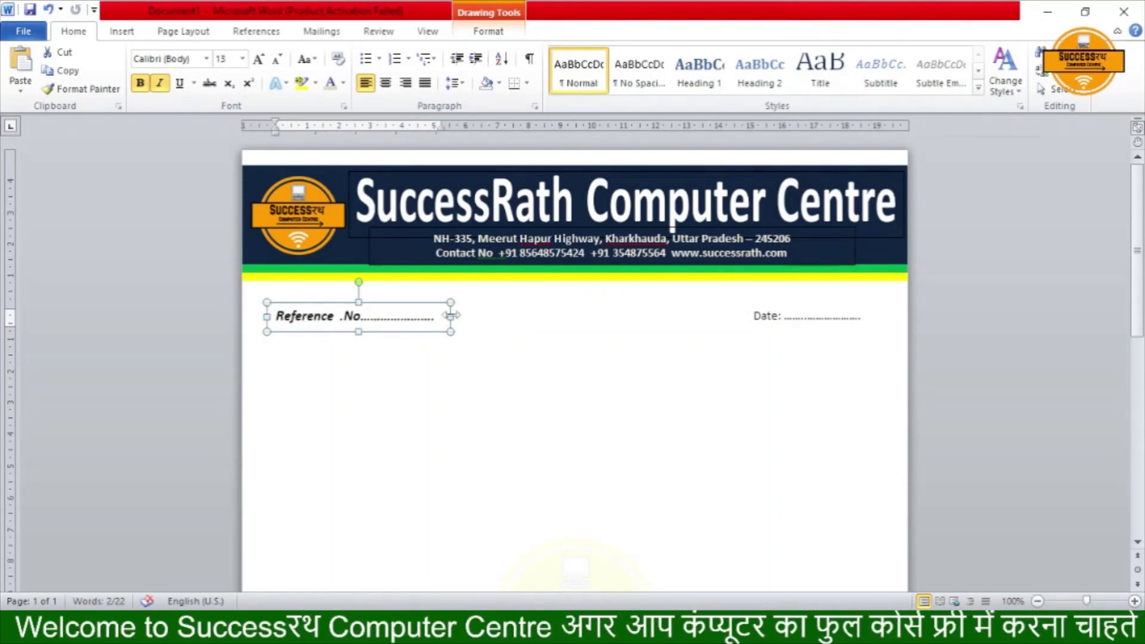
click(739, 312)
Step: Enlarge and bold the Date: text and widen its box to fit the dotted line
click(841, 328)
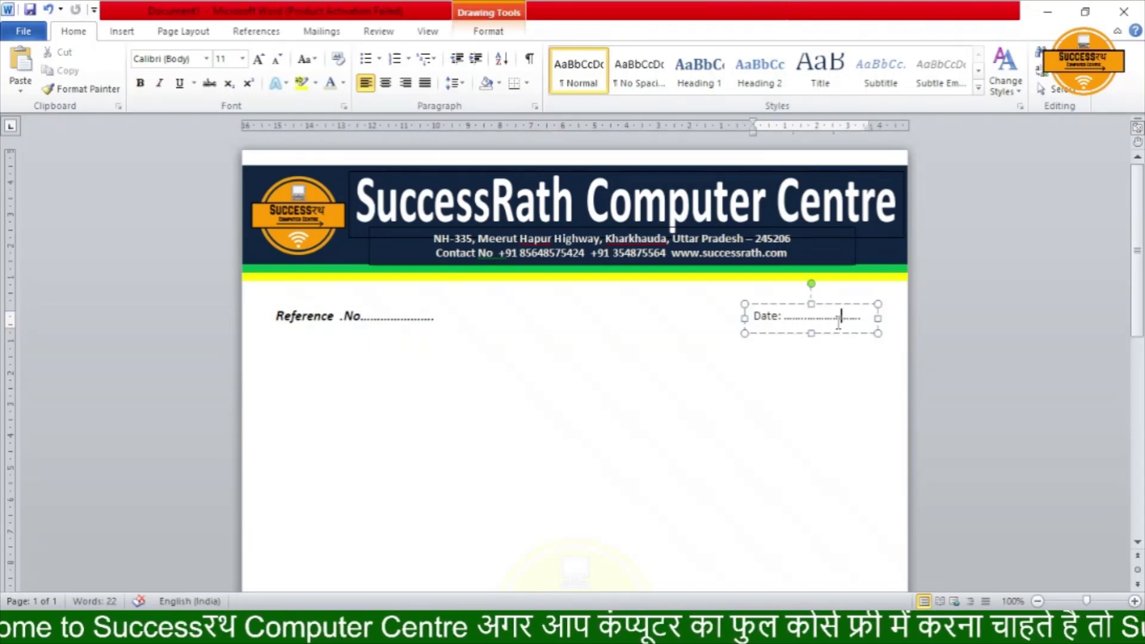
key(ctrl+a)
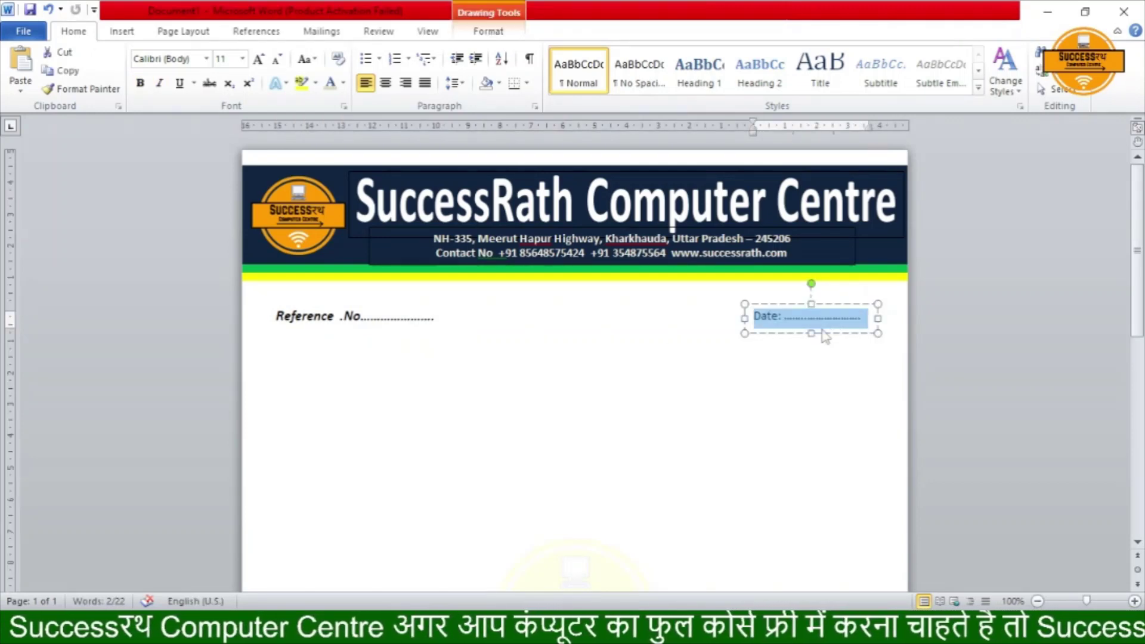
key(ctrl+bracketright)
key(ctrl+bracketright)
key(ctrl+b)
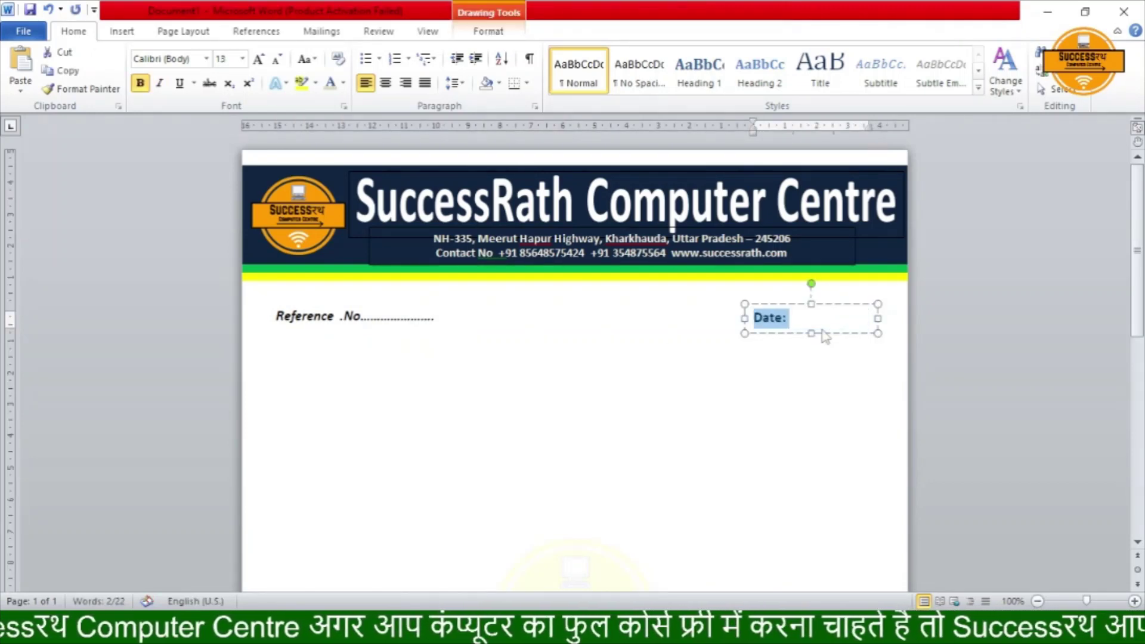
click(805, 346)
click(767, 320)
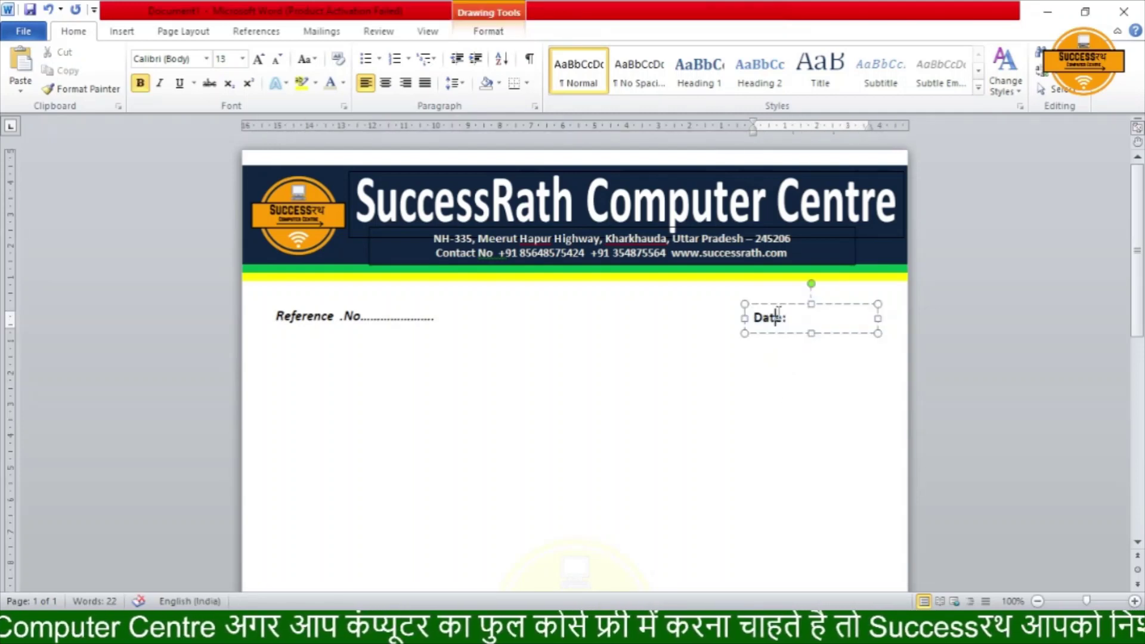
drag(878, 319, 904, 319)
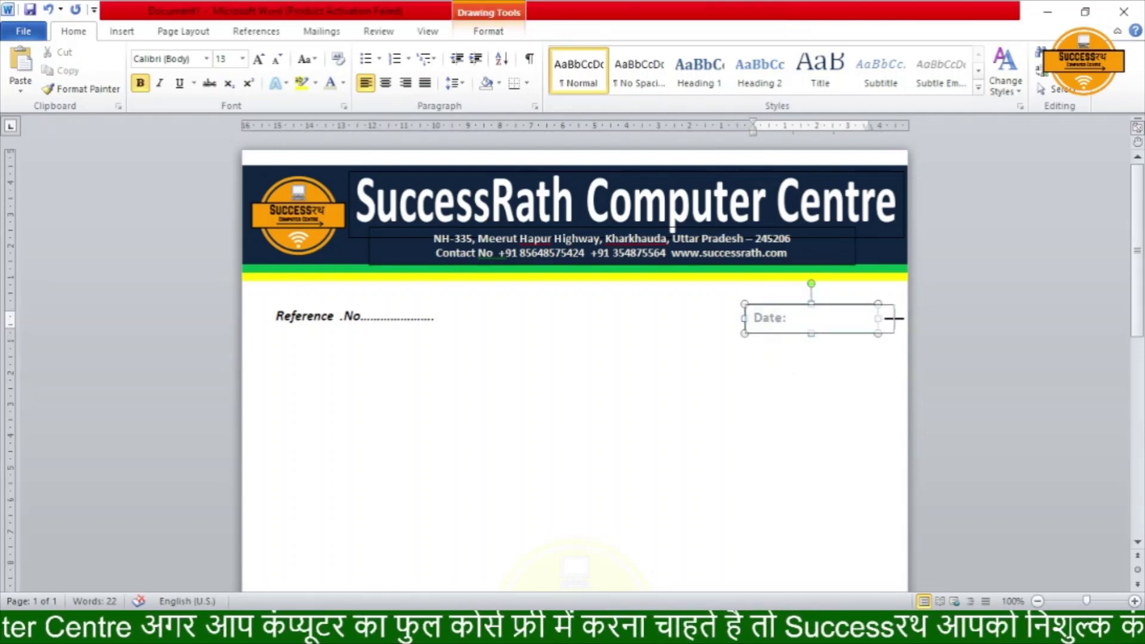
text(........................)
click(825, 415)
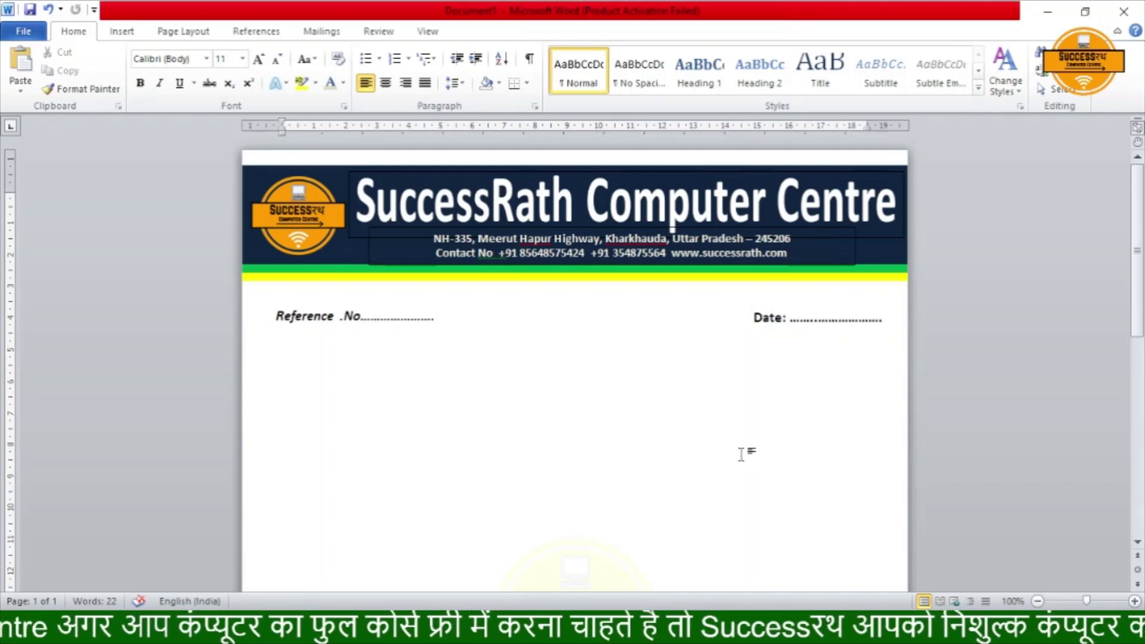
Step: Move the footer's green and yellow stripes up two nudges
scroll(614, 399, down, 4)
scroll(609, 399, down, 10)
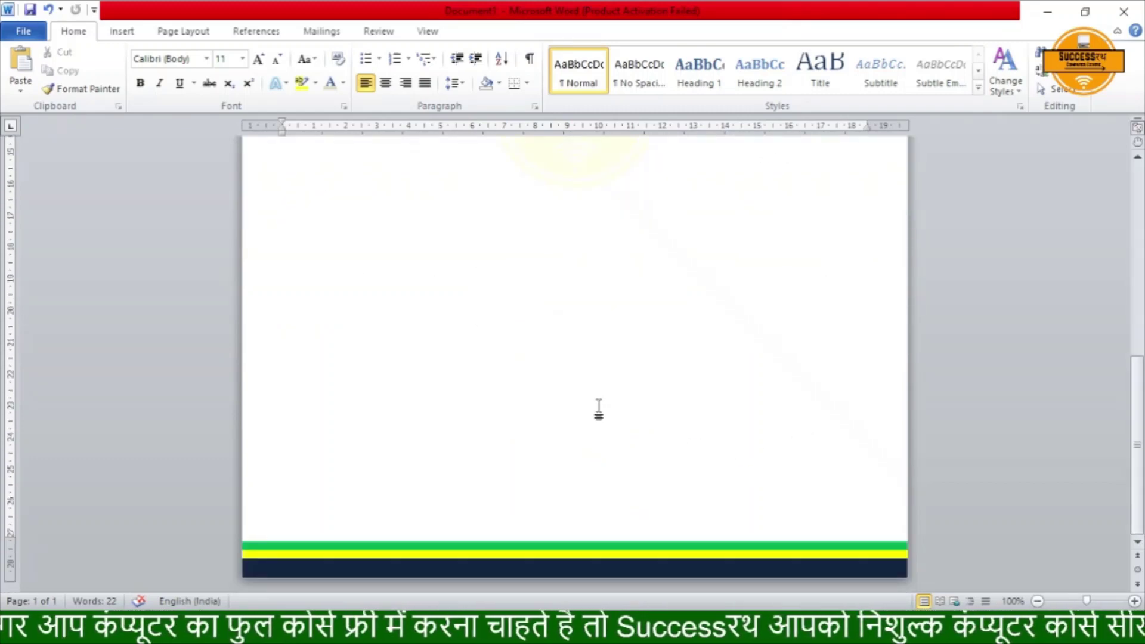
click(566, 557)
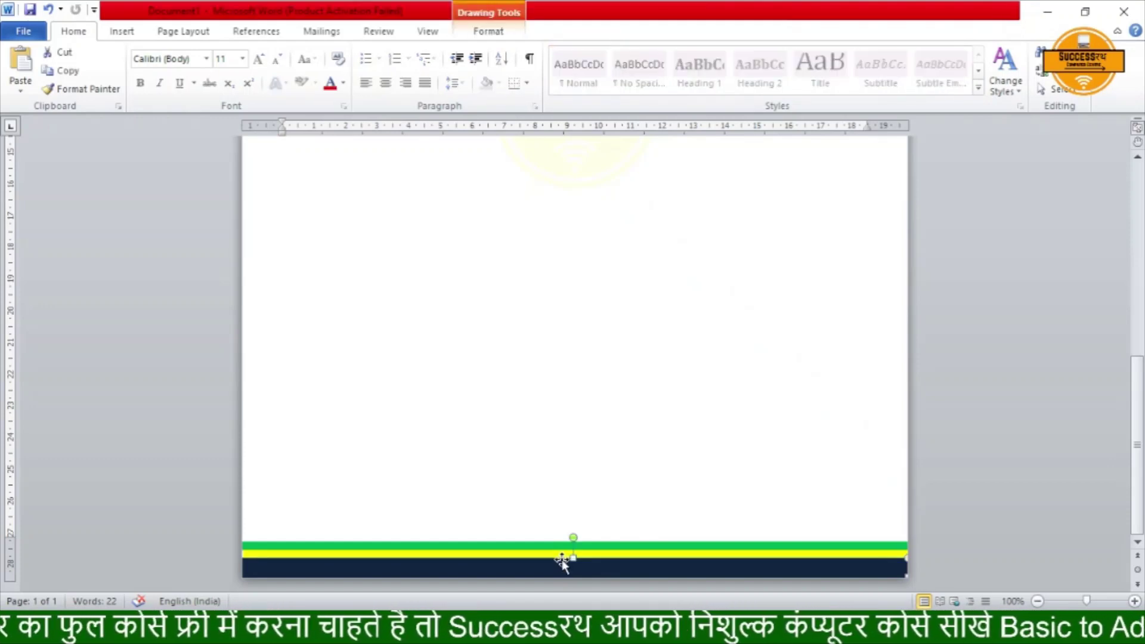
click(567, 545)
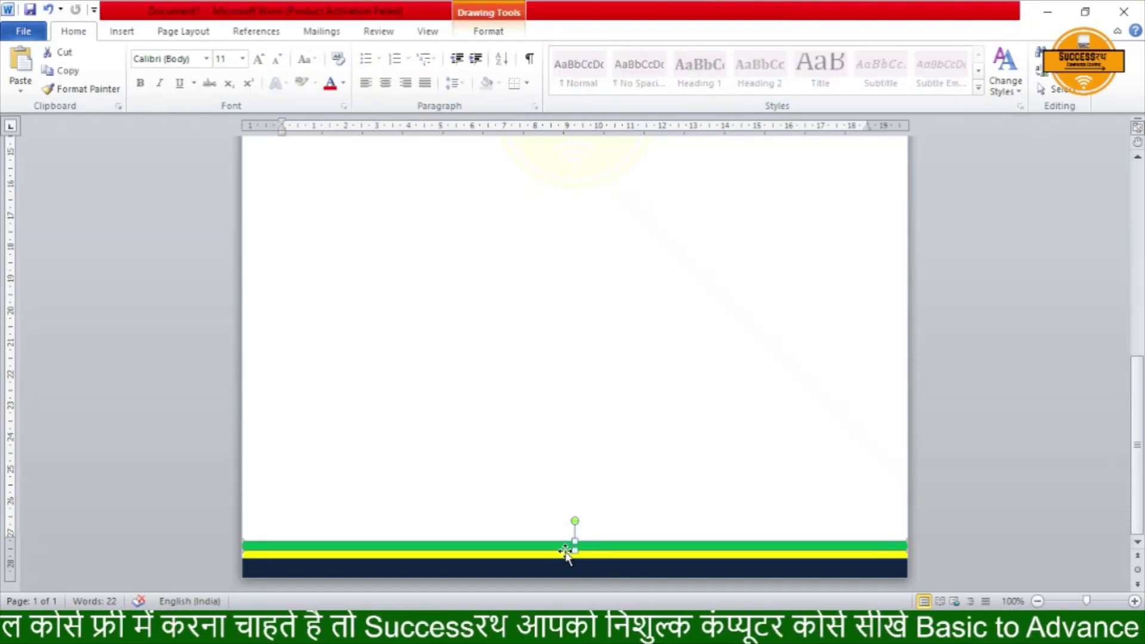
shift+click(550, 556)
key(Up)
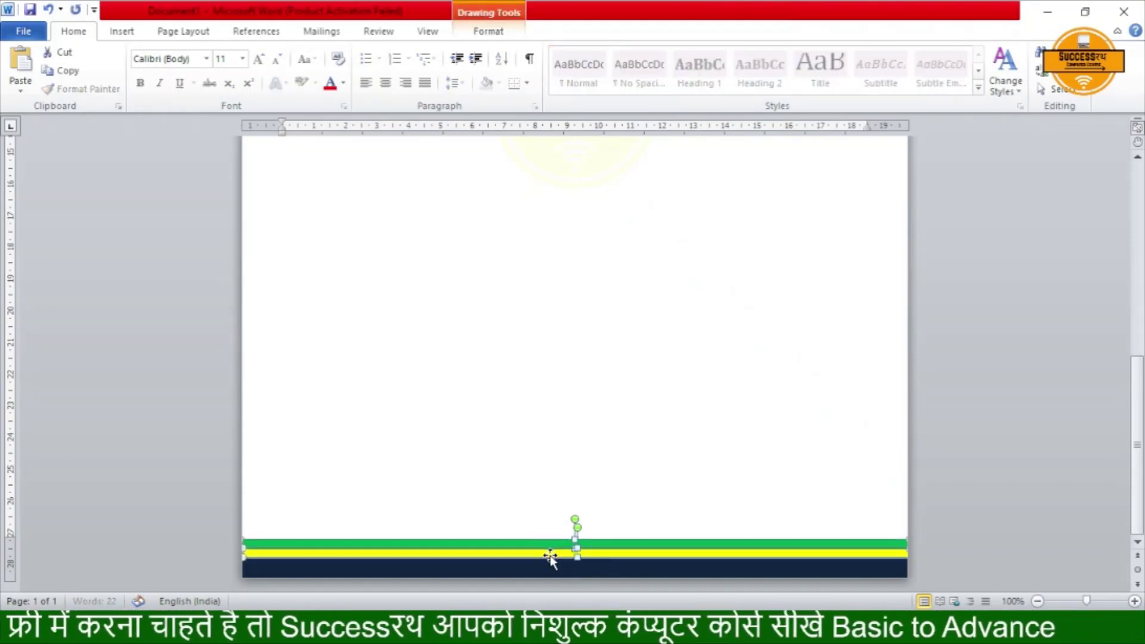
key(Up)
key(Up)
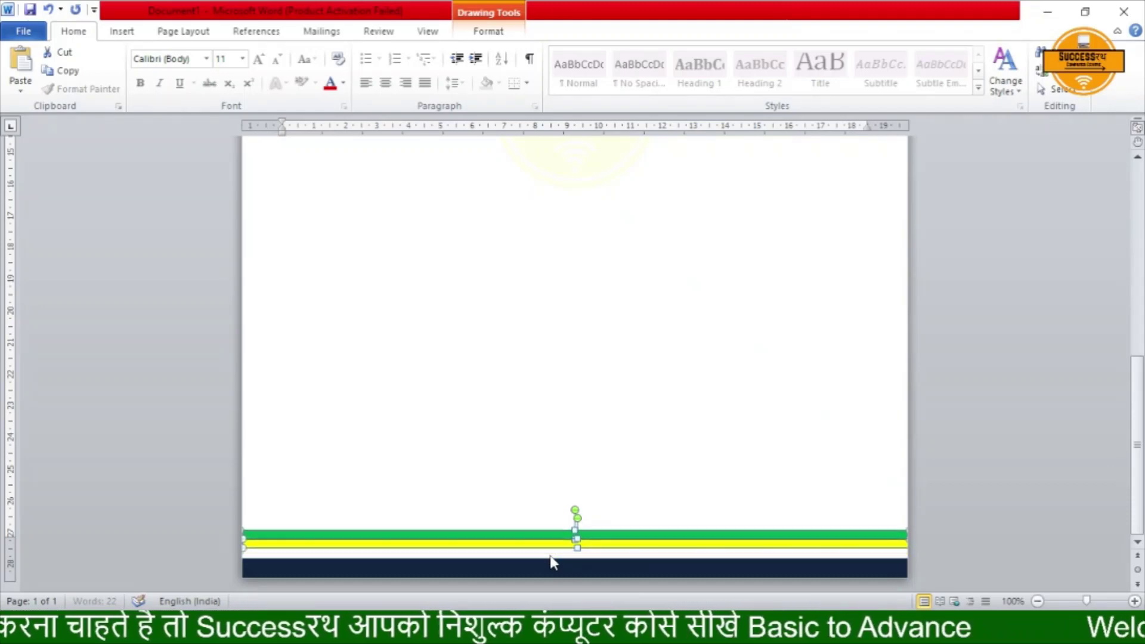
Step: Move the navy footer band up two nudges to meet the stripes
click(553, 571)
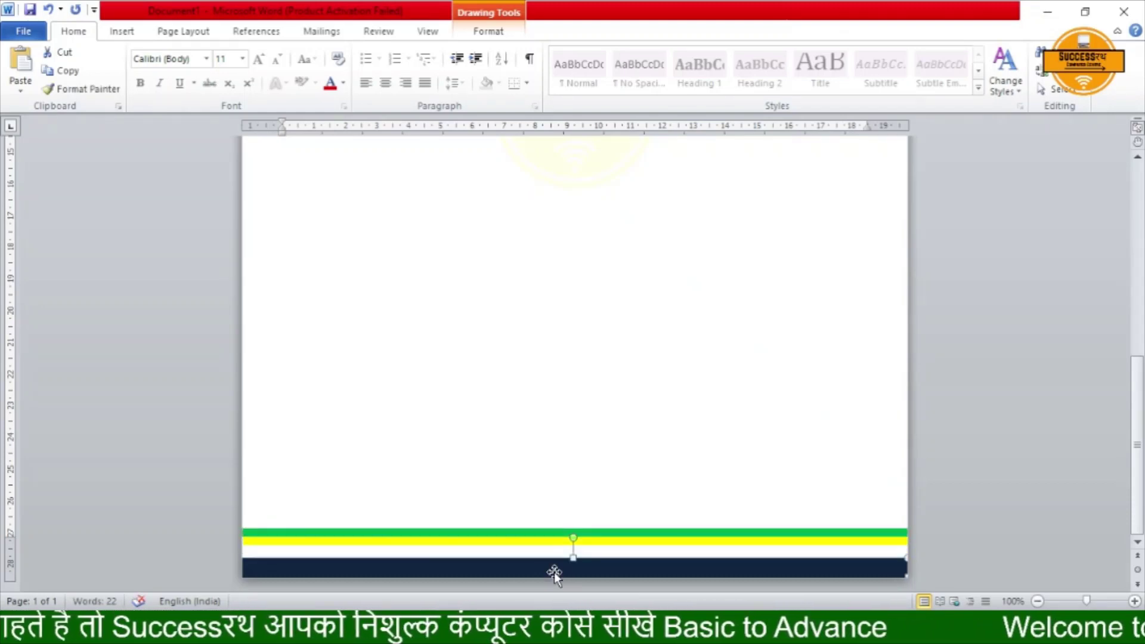
key(Up)
key(Up)
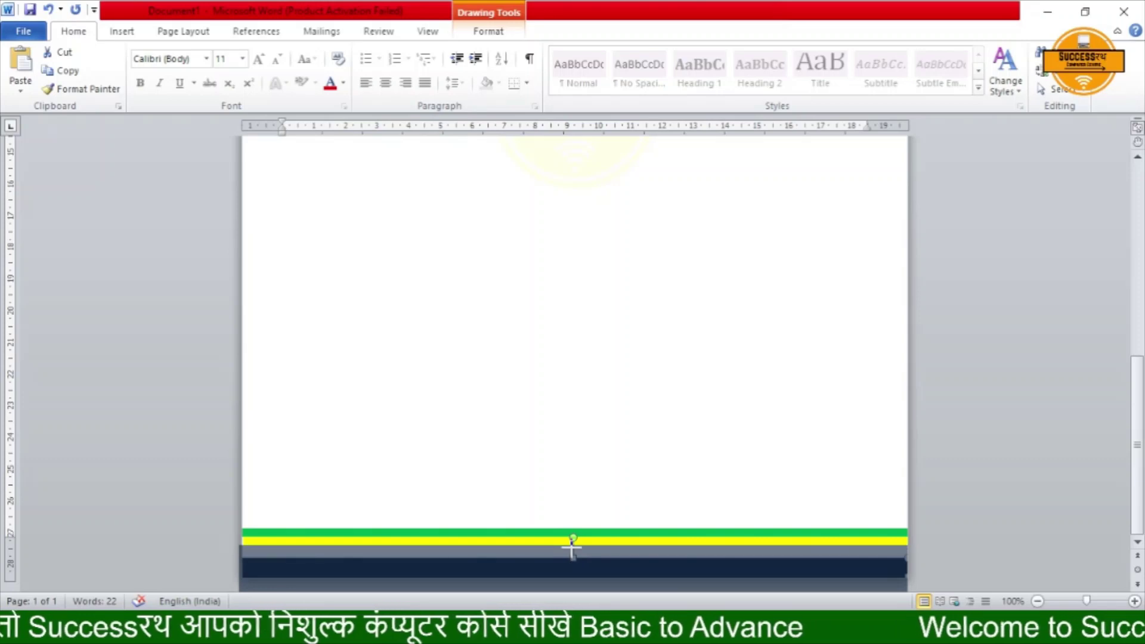
key(Up)
click(594, 482)
scroll(517, 382, down, 10)
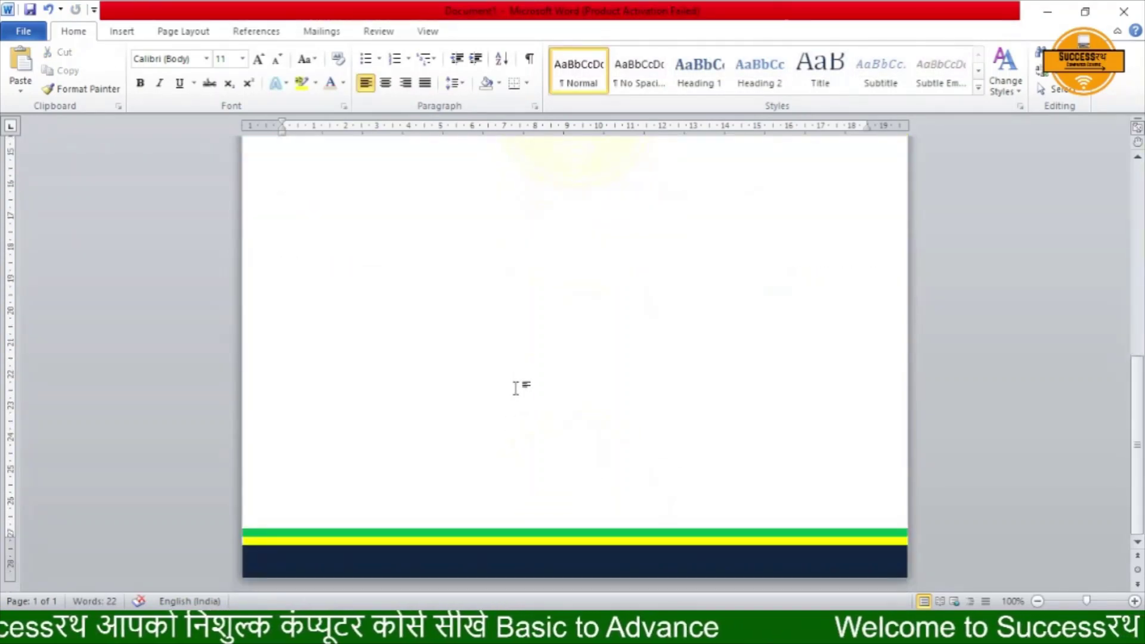
Step: Draw a new text box on the navy footer band
click(122, 31)
click(711, 69)
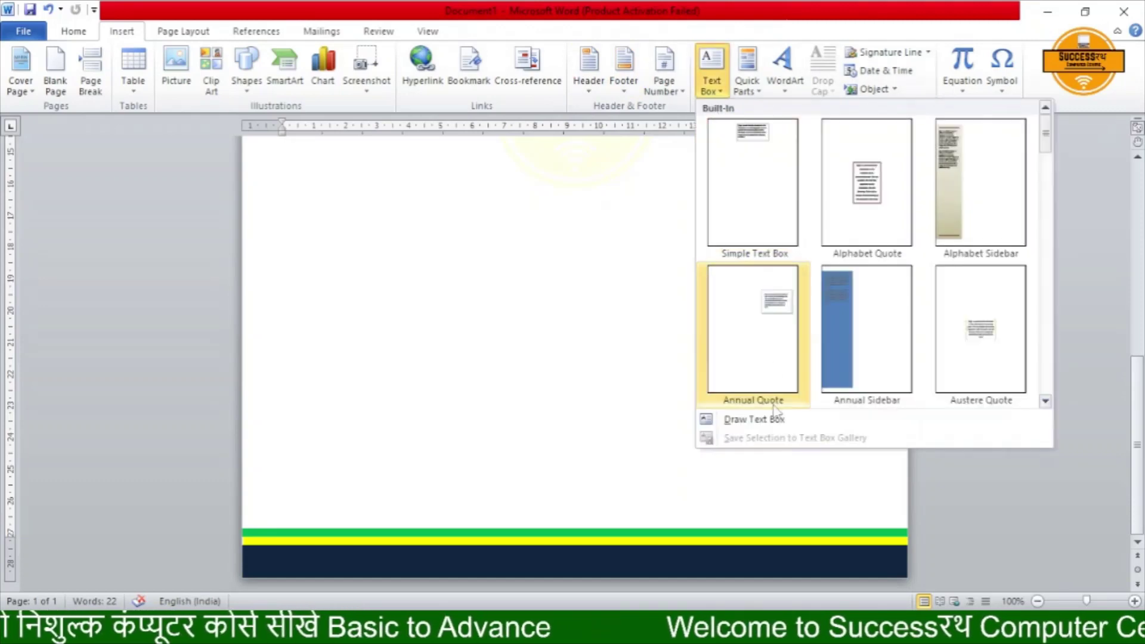
click(775, 421)
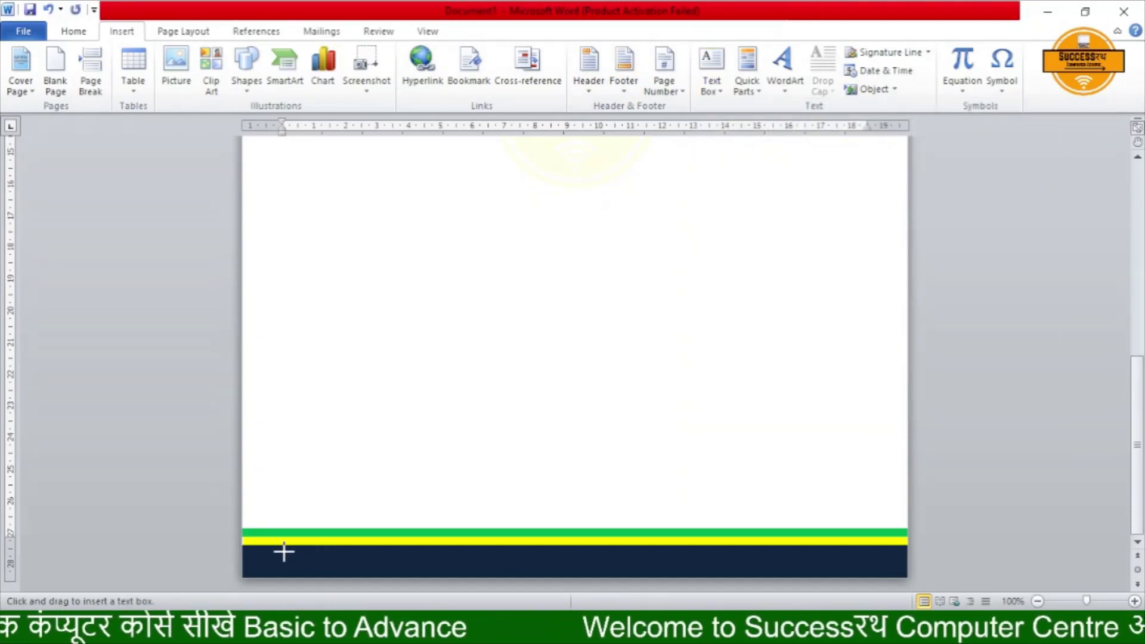
drag(282, 552, 309, 577)
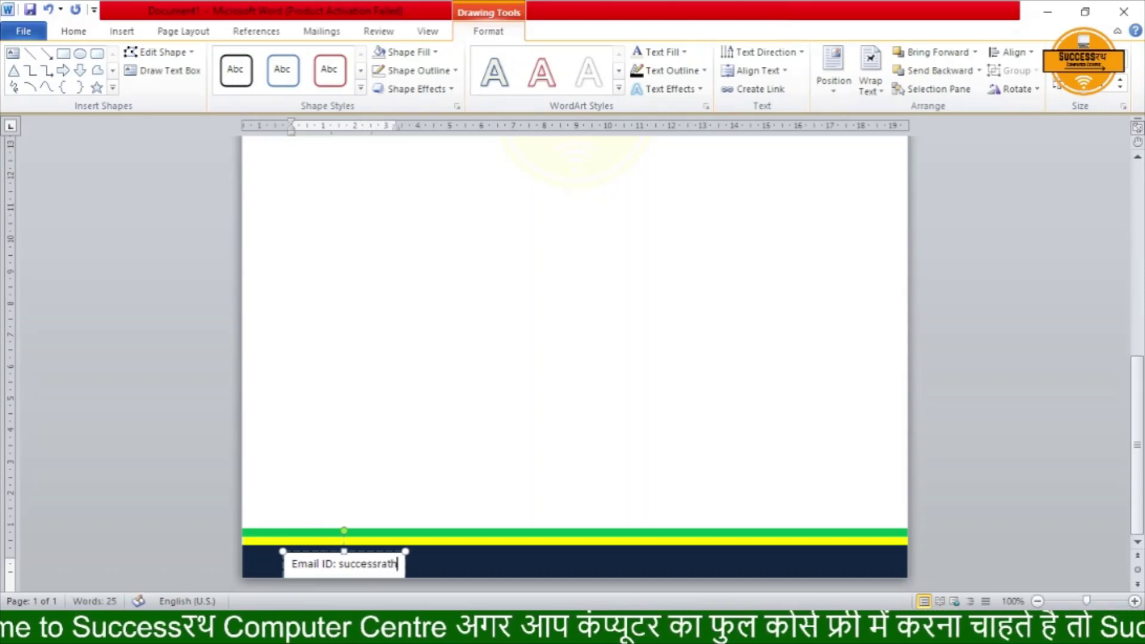
text(mail.com)
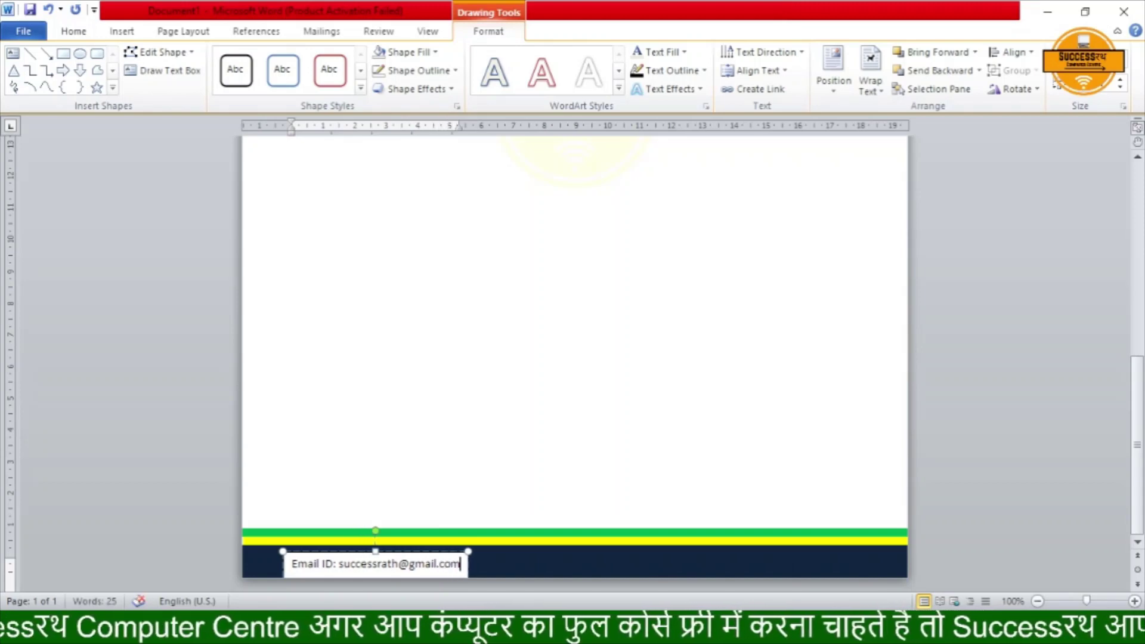
key(Tab)
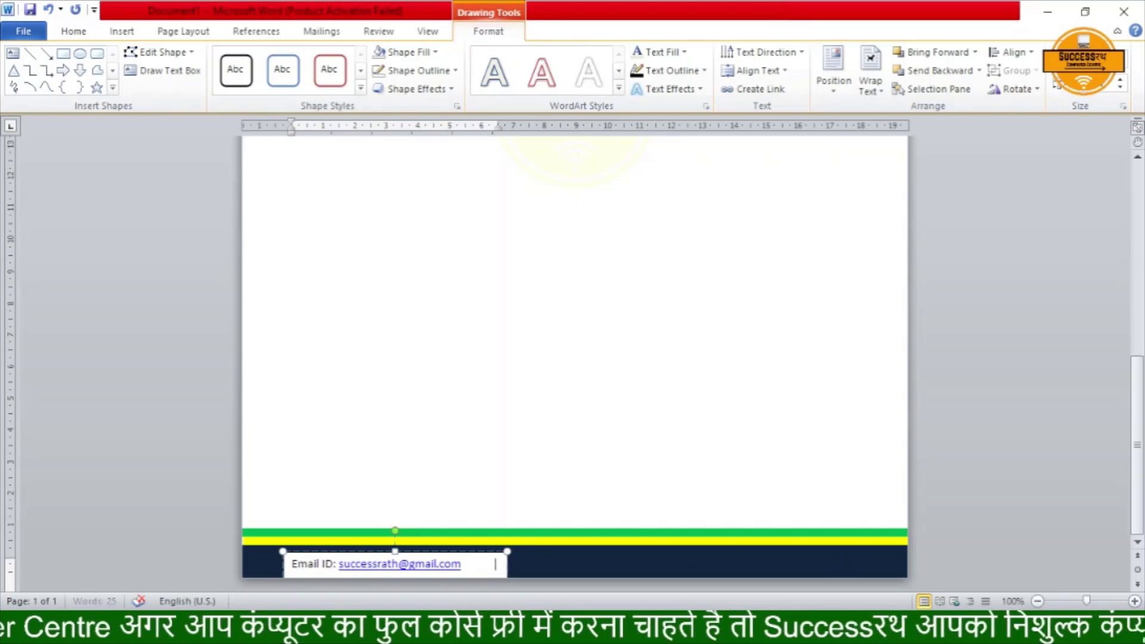
key(BackSpace)
key(BackSpace)
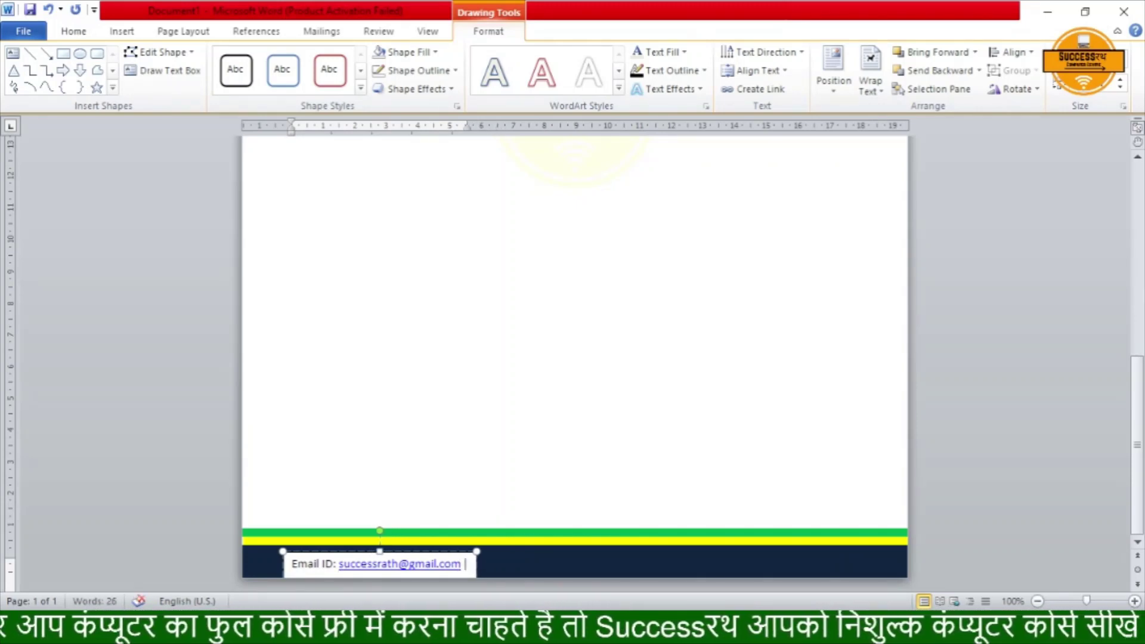
text(ww)
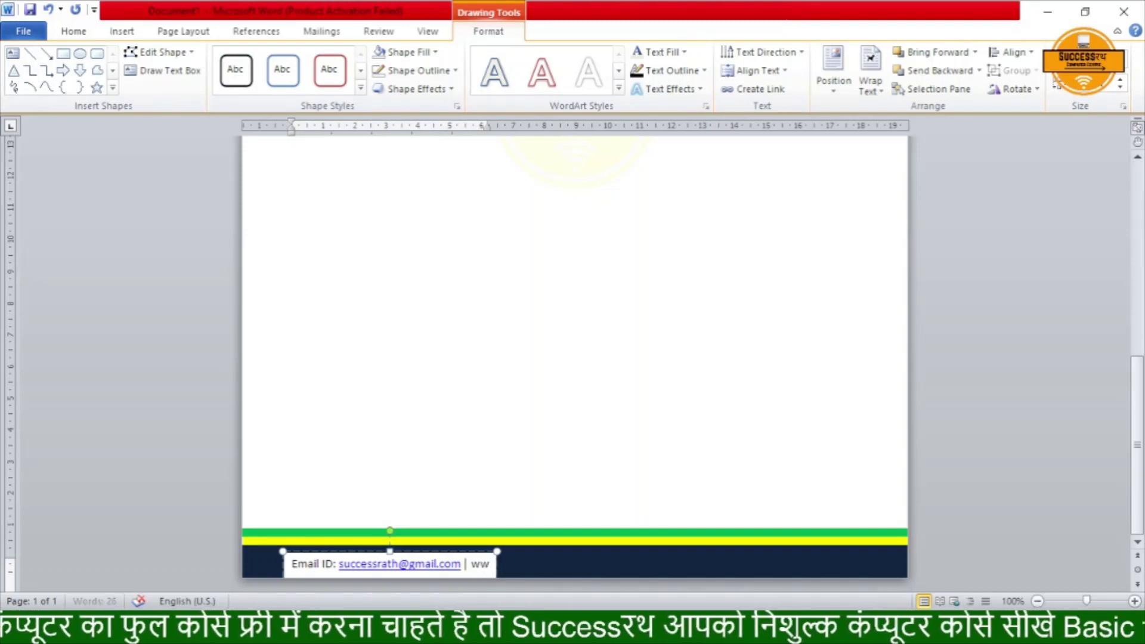
text(.su)
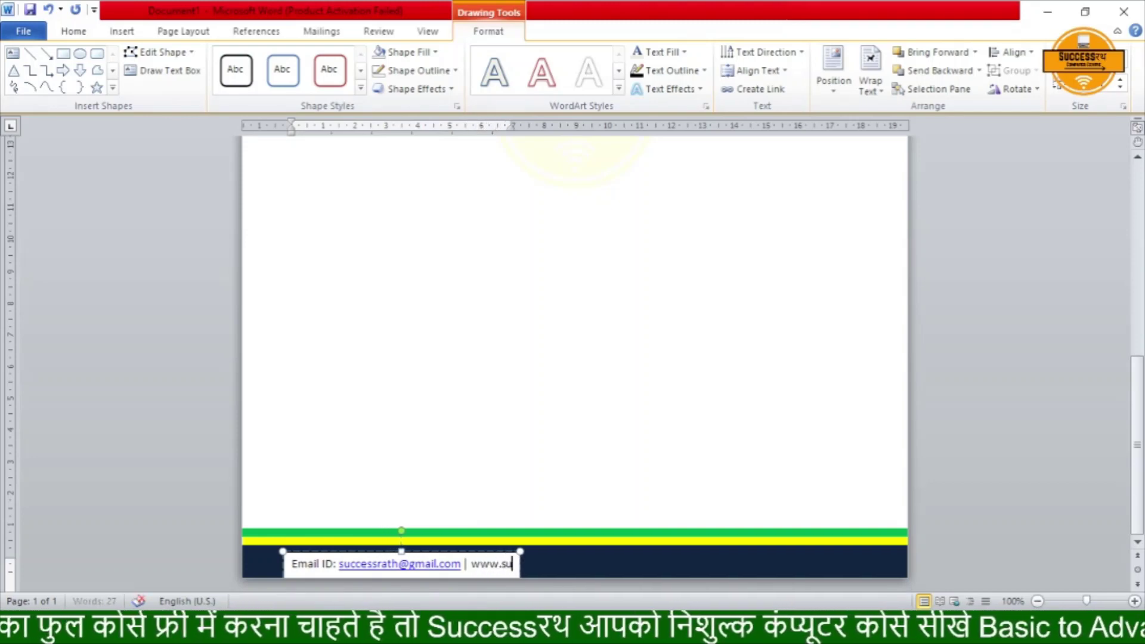
text(ccessrath.)
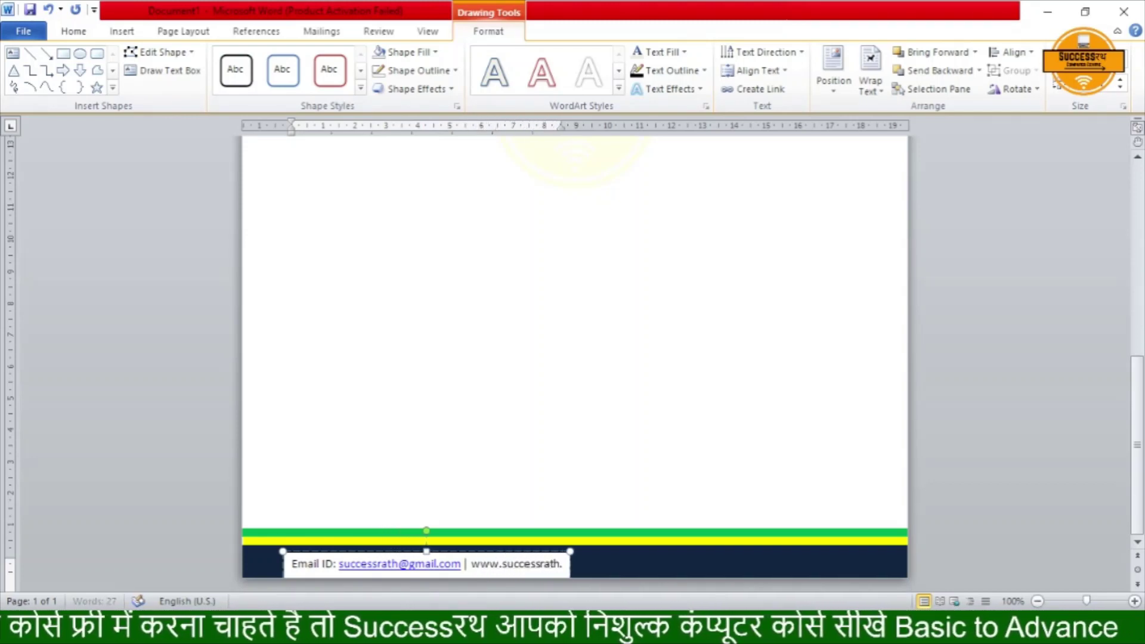
text(com)
scroll(577, 450, up, 8)
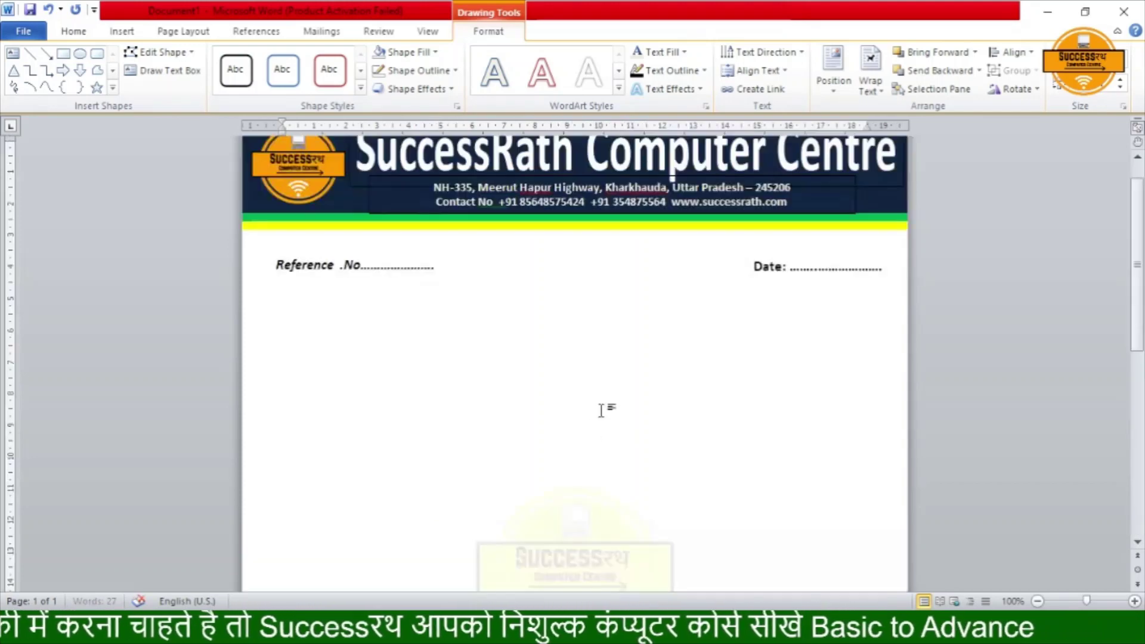
click(603, 409)
scroll(580, 491, down, 8)
Step: Give the footer text box No Fill and No Outline
click(437, 555)
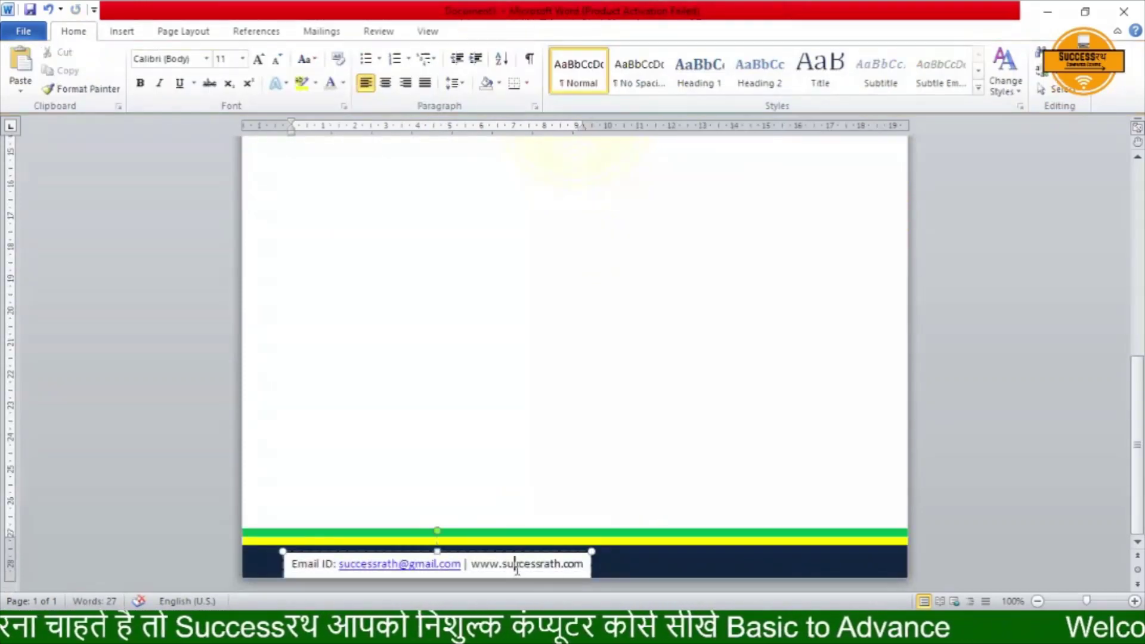
click(488, 31)
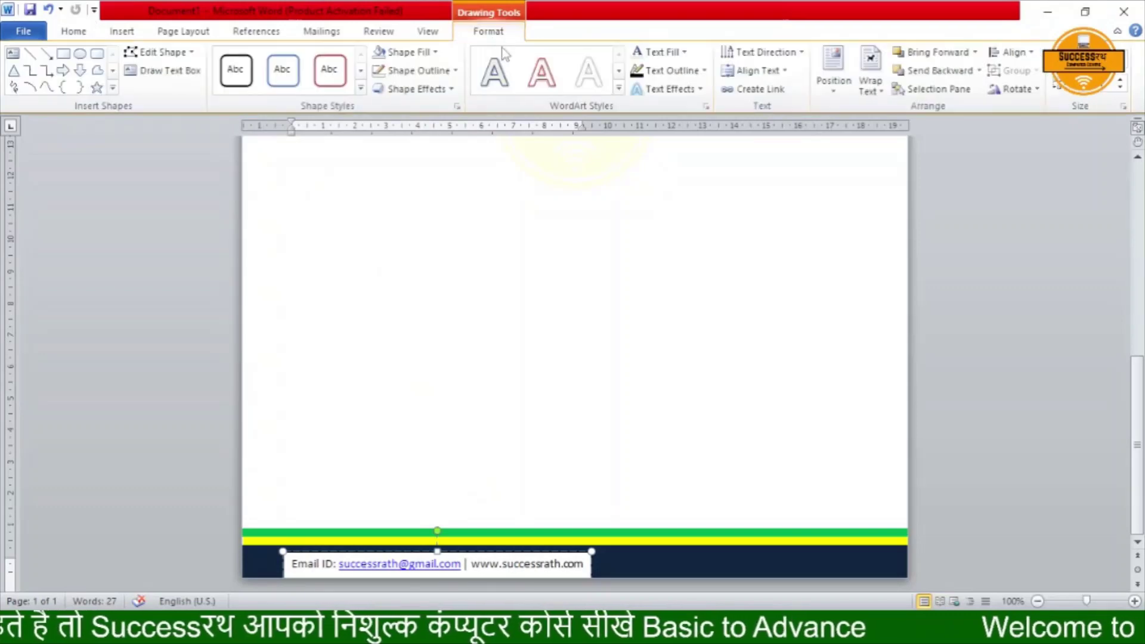
click(409, 52)
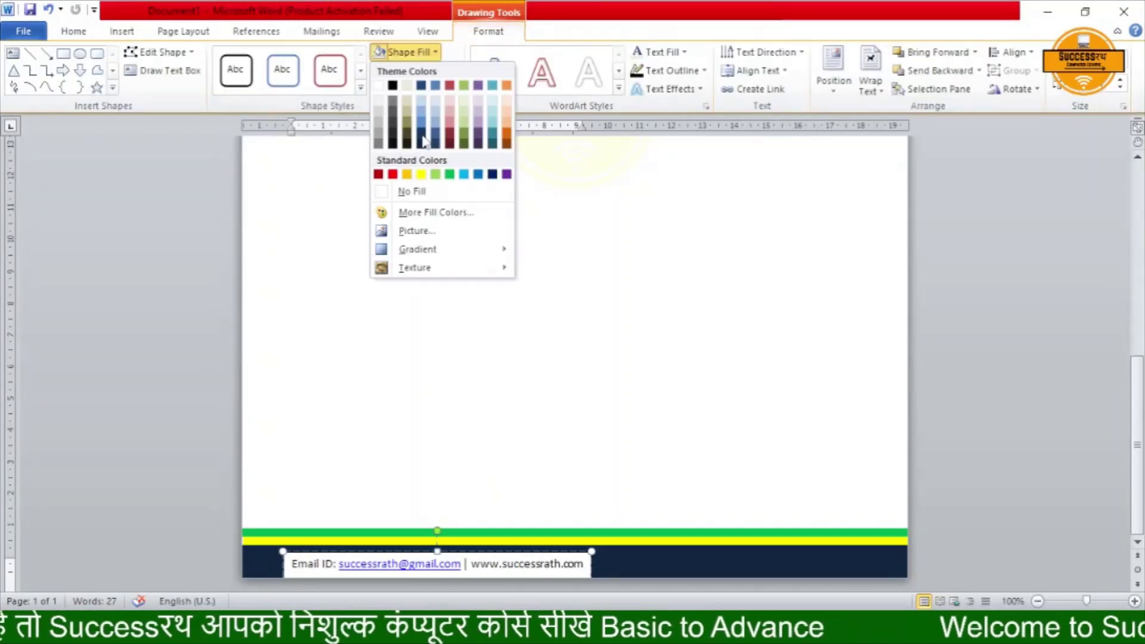
click(446, 191)
click(441, 73)
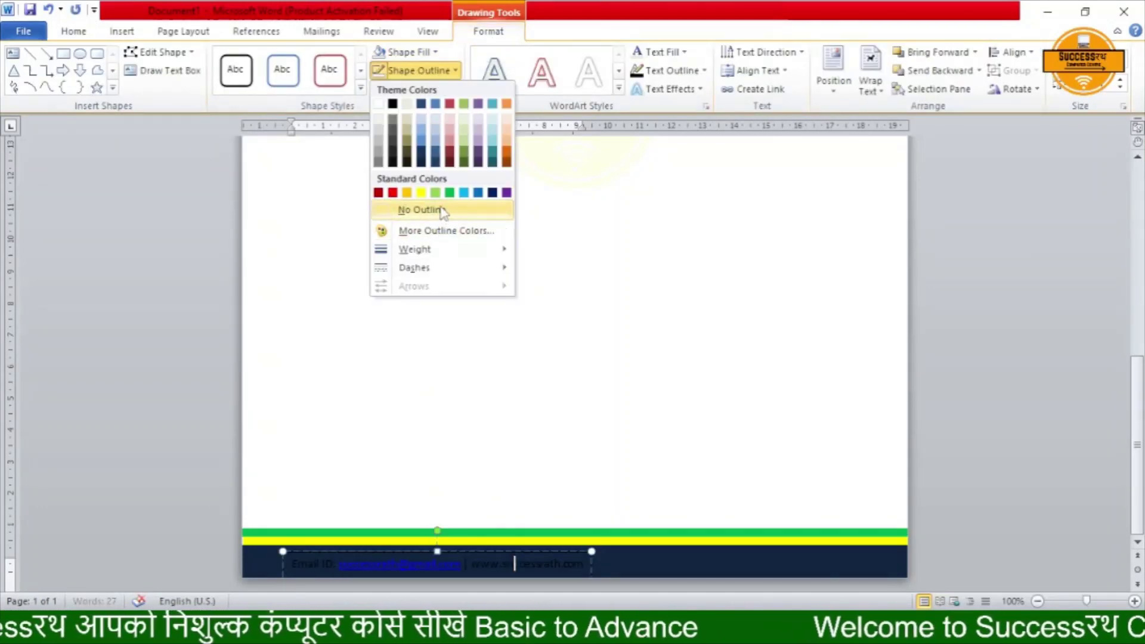
click(422, 209)
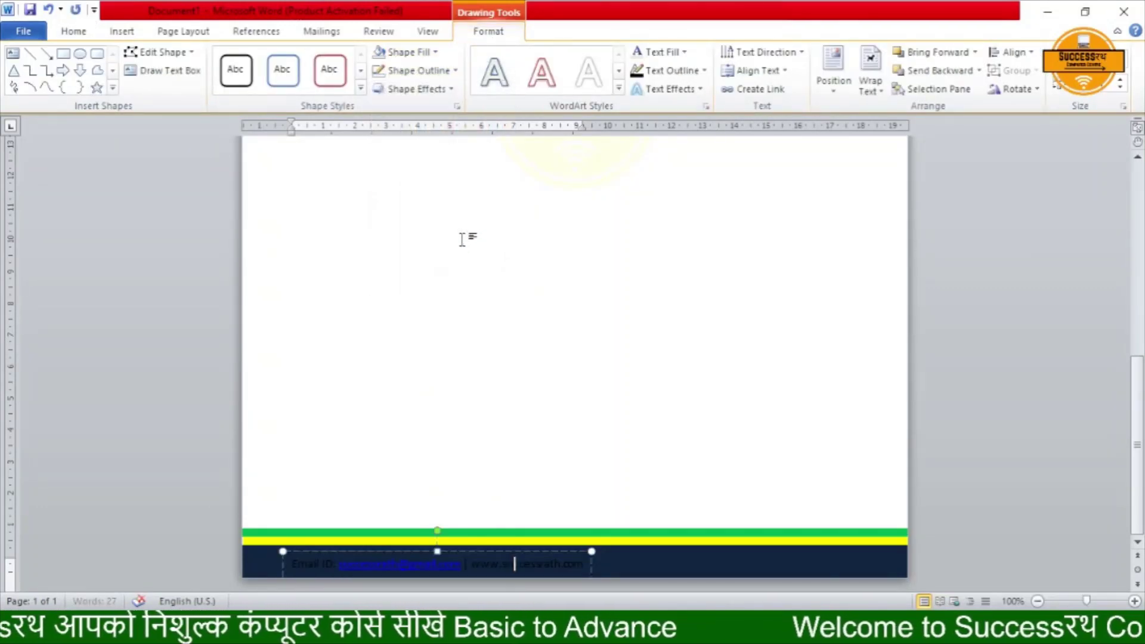
Step: Make the footer's e-mail and website text white, then reselect that line
triple_click(481, 563)
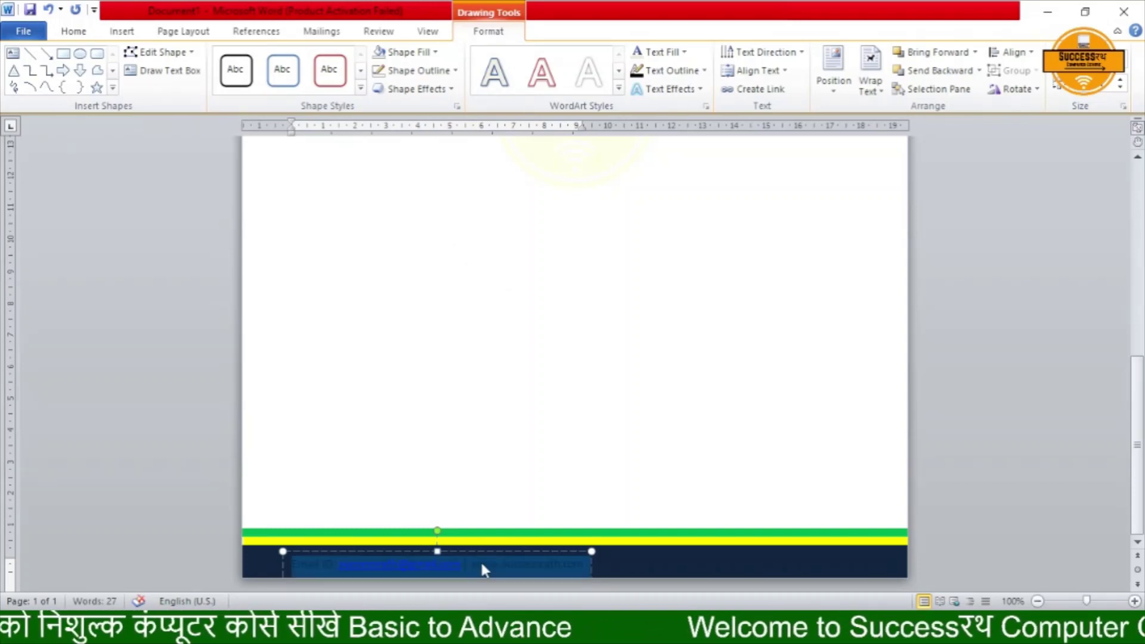
click(410, 51)
click(664, 53)
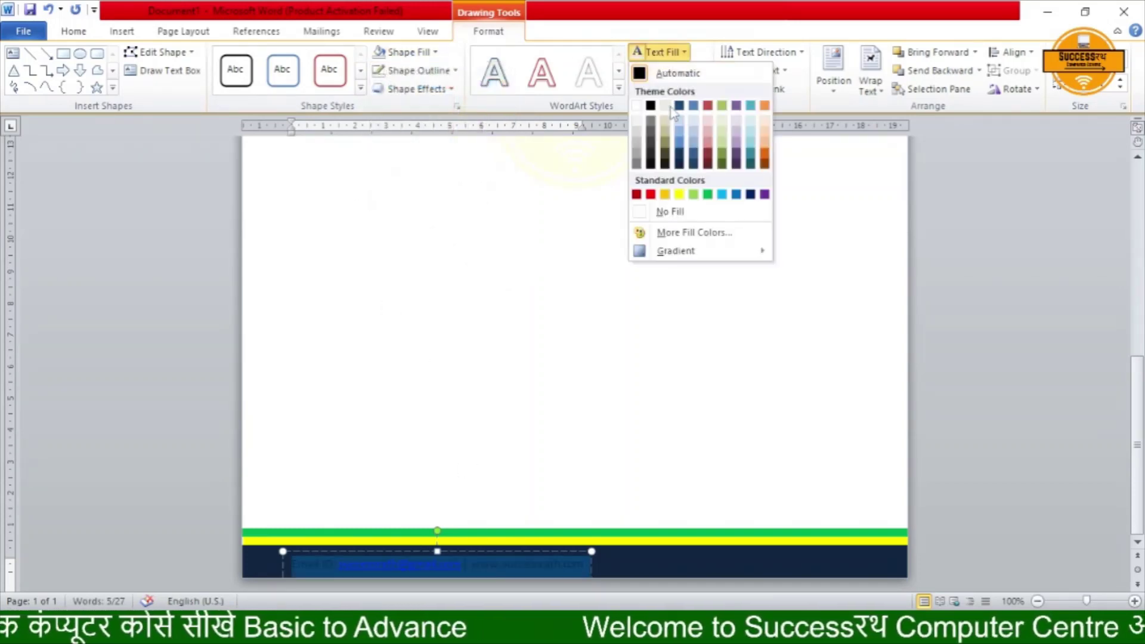
click(636, 105)
click(493, 324)
scroll(479, 537, up, 10)
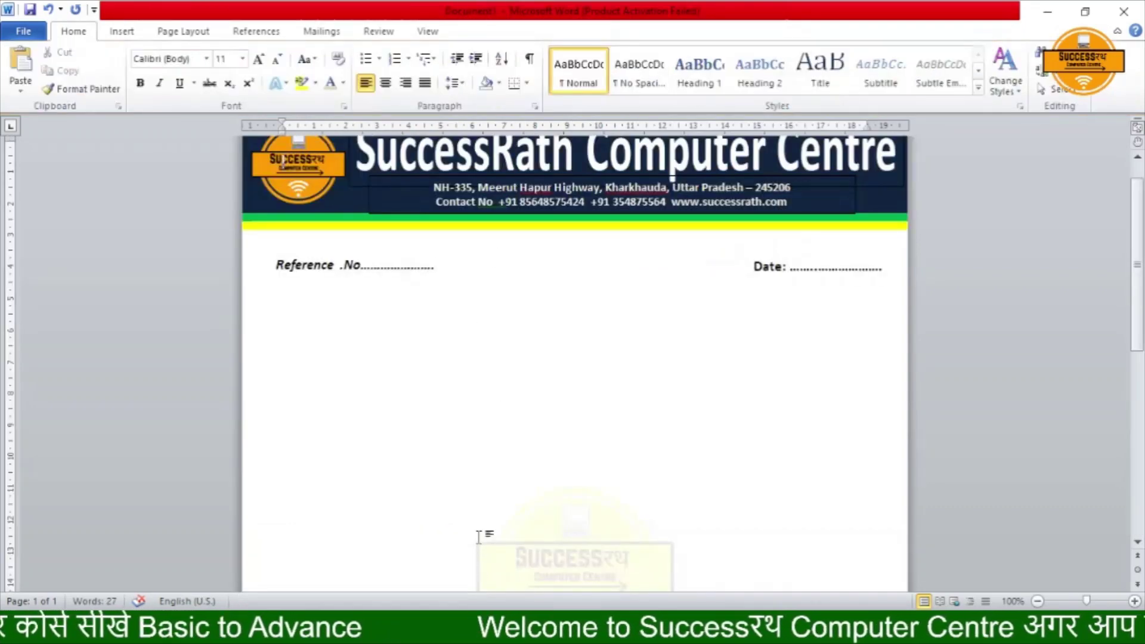
scroll(479, 537, down, 5)
scroll(468, 470, down, 5)
click(481, 563)
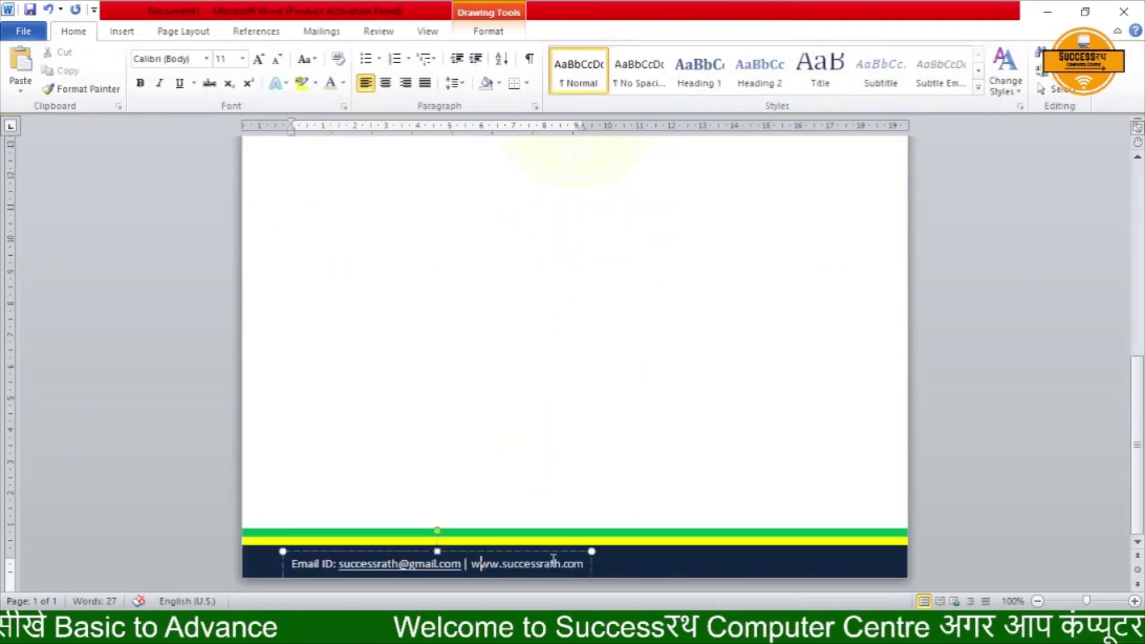
triple_click(554, 562)
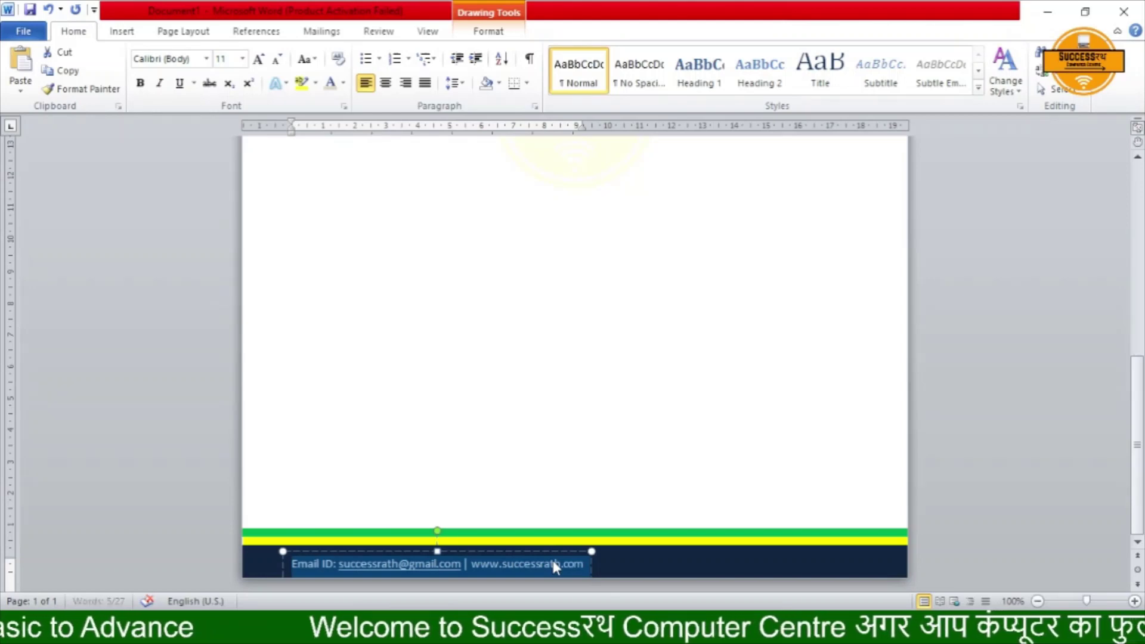
Step: Enlarge the footer e-mail/website line to 14 pt and center its box in the navy band
key(ctrl+shift+period)
key(ctrl+shift+period)
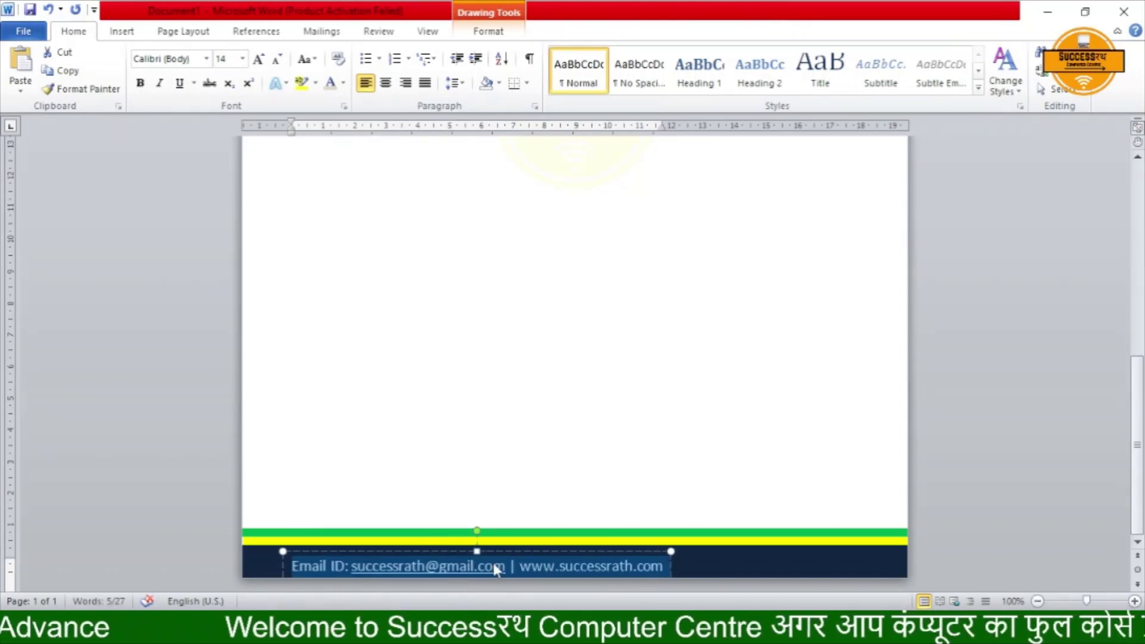
drag(515, 550, 601, 540)
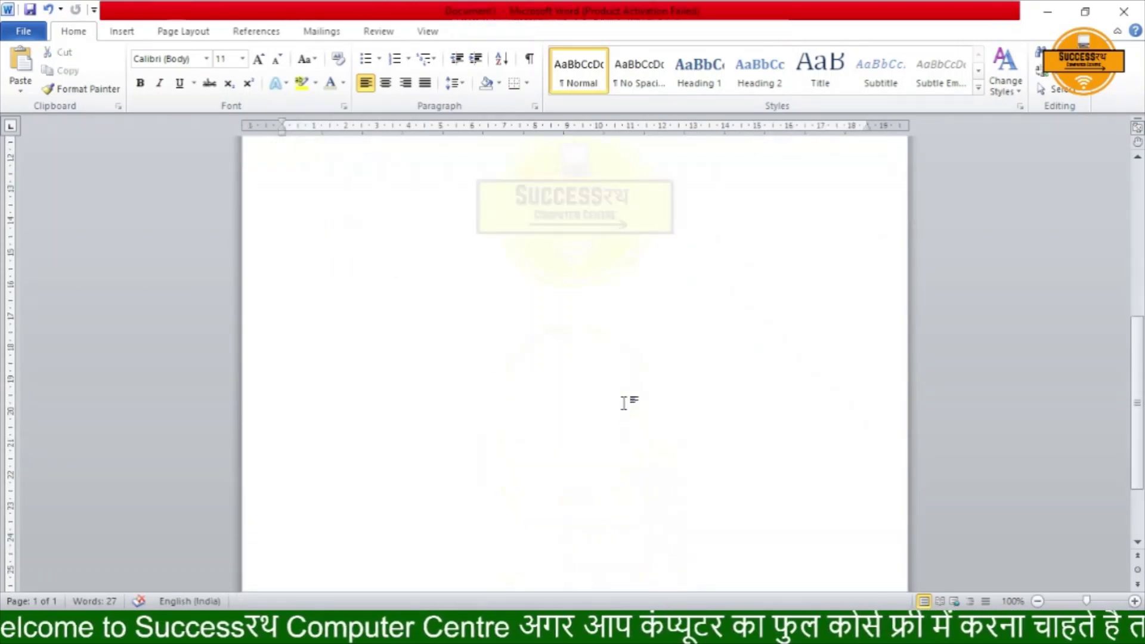
scroll(624, 403, down, 3)
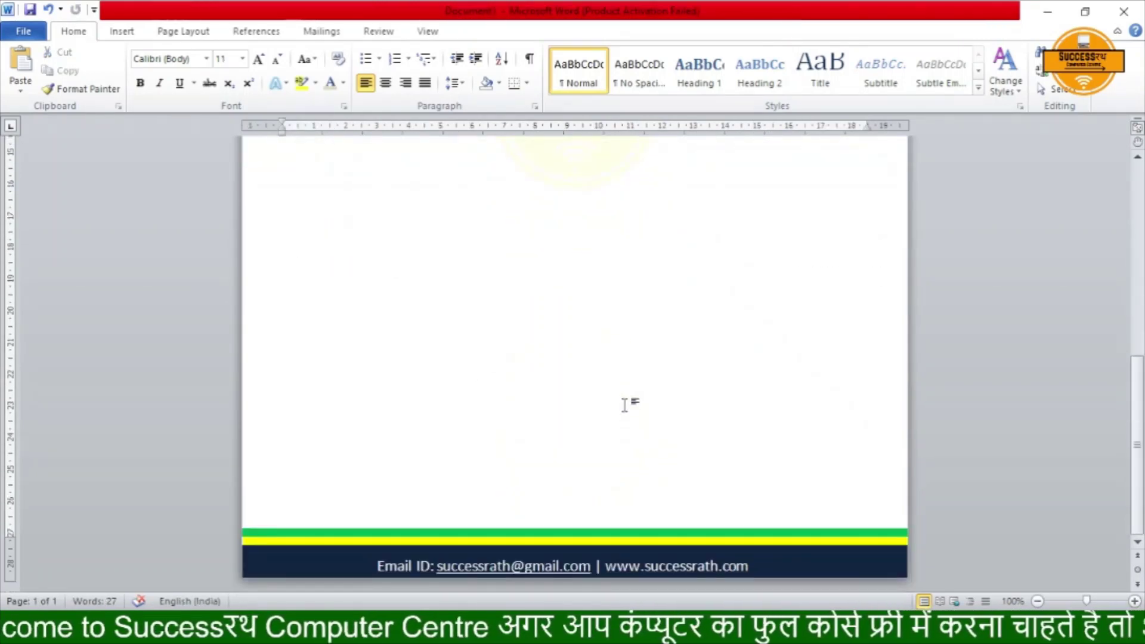
click(549, 554)
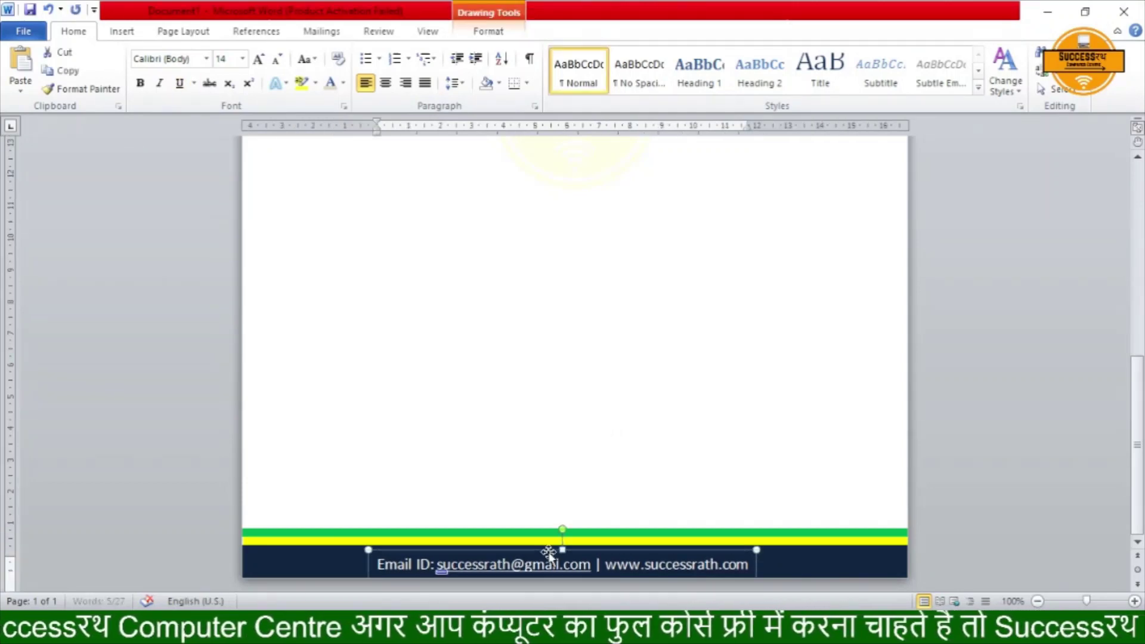
drag(549, 554, 550, 551)
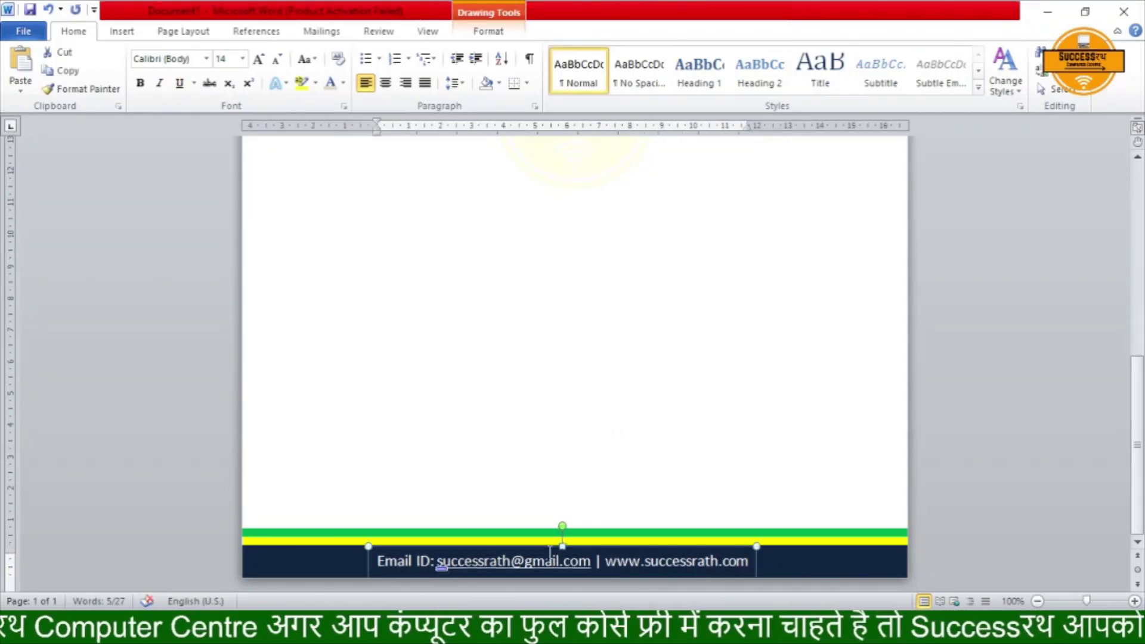
Step: Remove the hyperlink from the footer e-mail address via the Hyperlink dialog's Remove Link
click(503, 560)
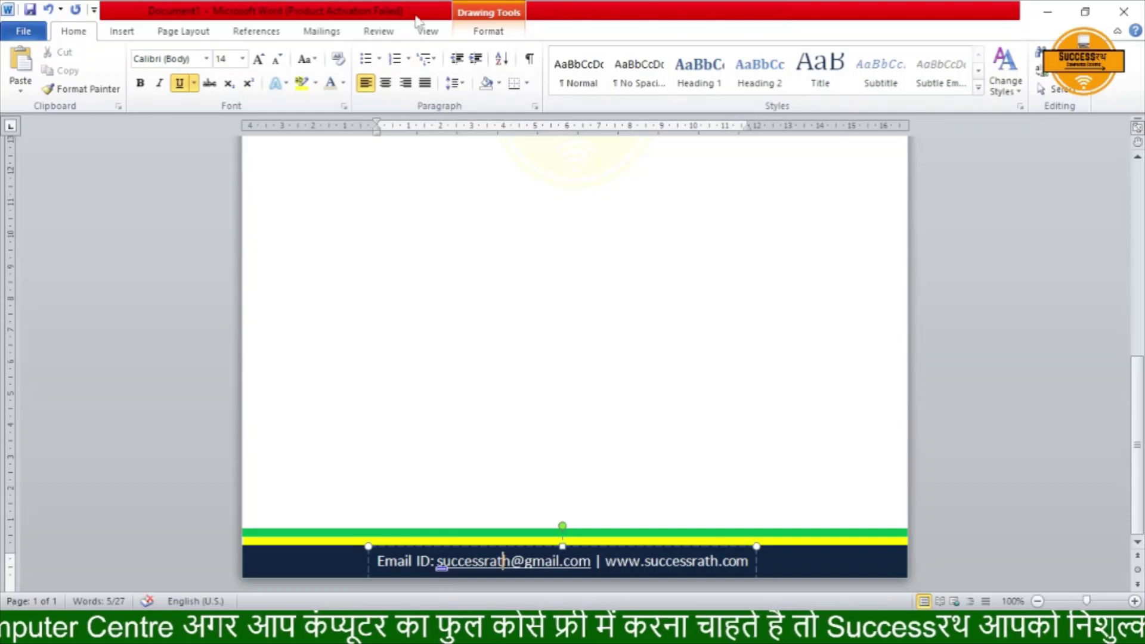
click(127, 31)
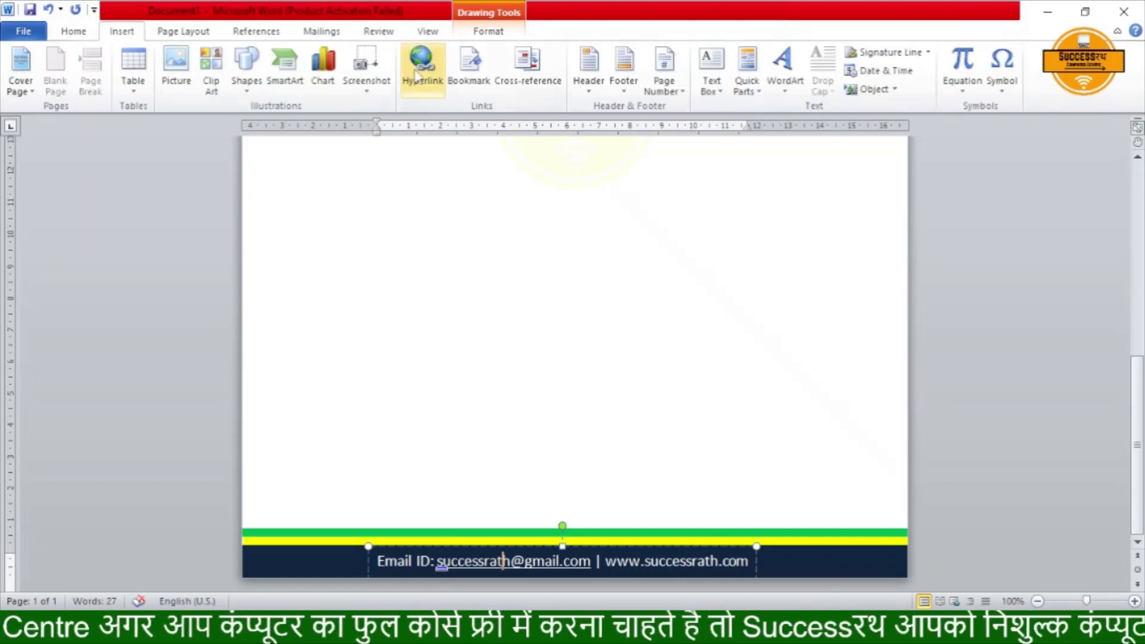
click(421, 70)
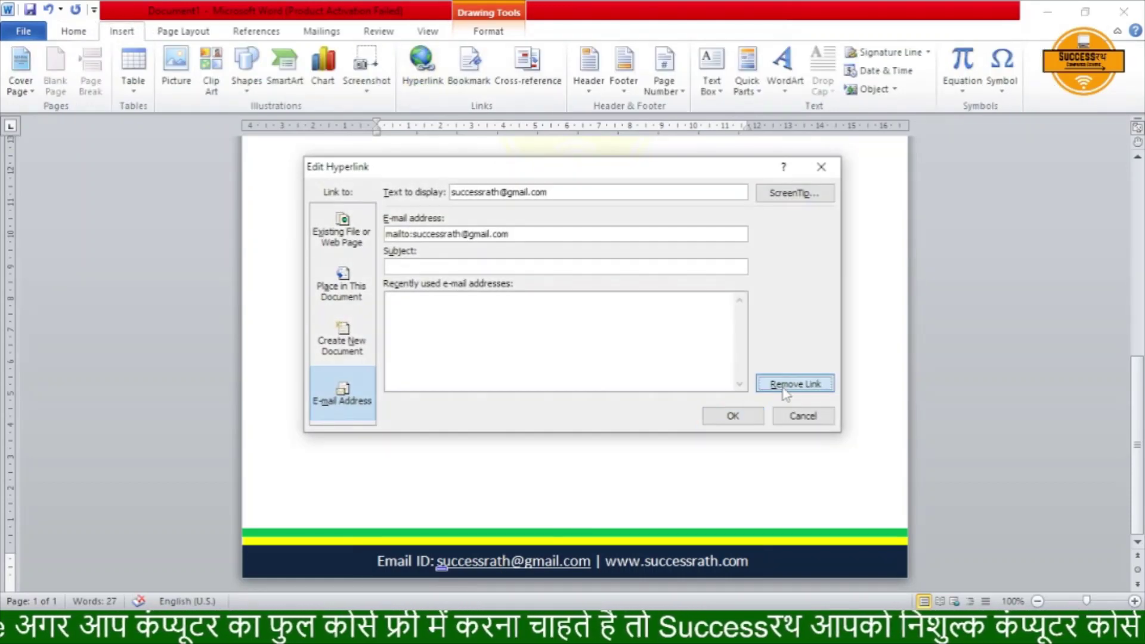
click(786, 385)
scroll(704, 411, up, 10)
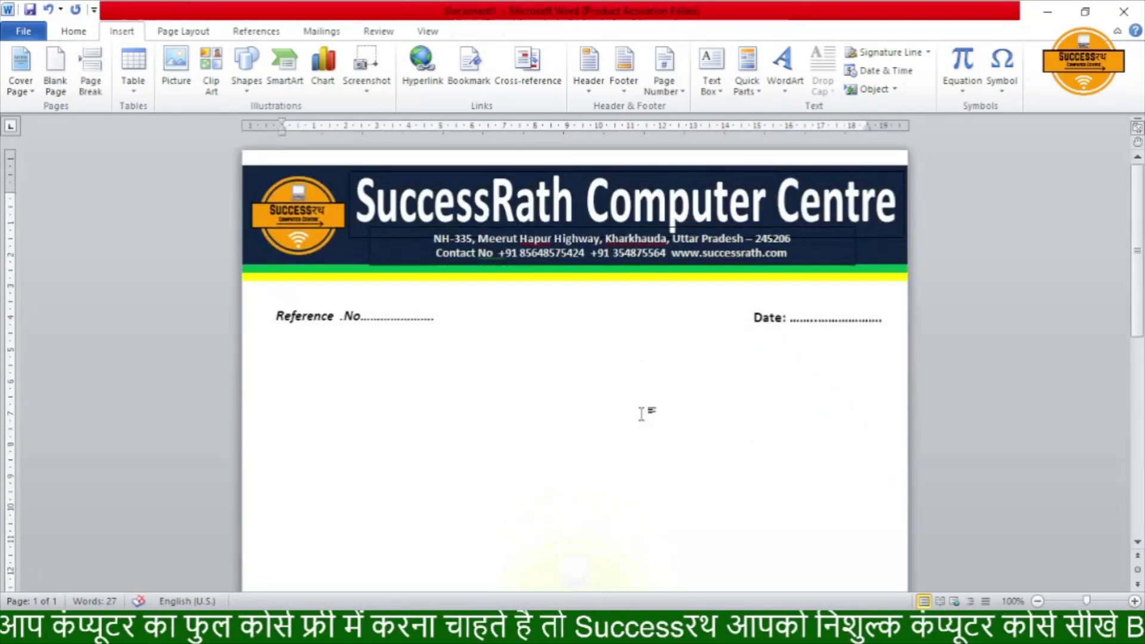
Step: Nudge the letterhead banner shape up three arrow-key steps
click(464, 167)
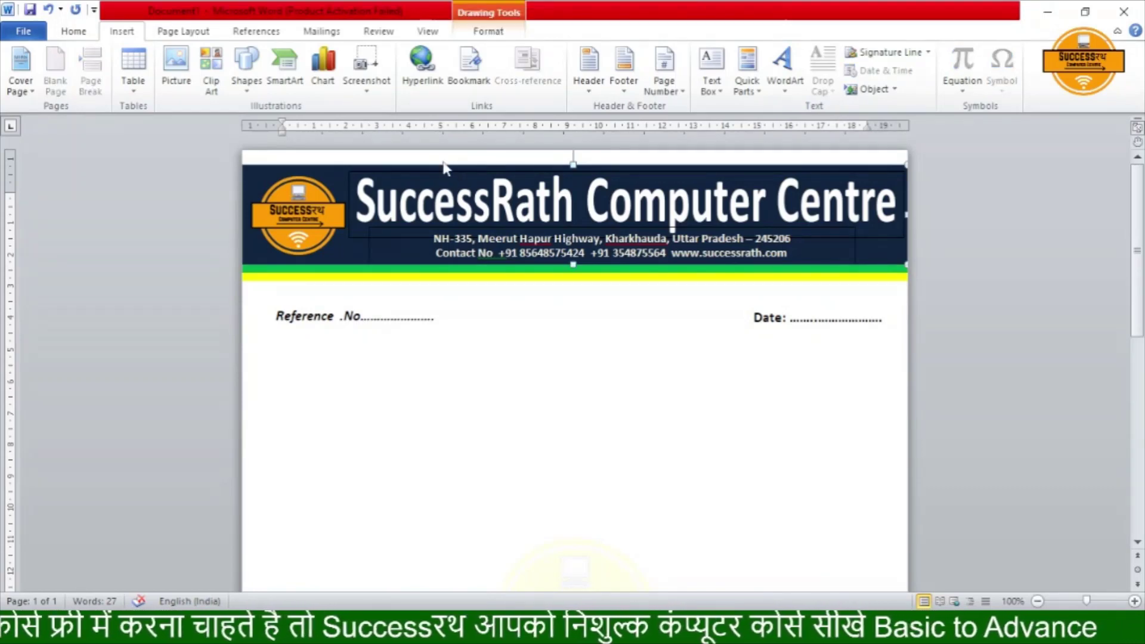
key(Up)
key(Up)
key(Up)
key(Up)
key(Up)
key(Up)
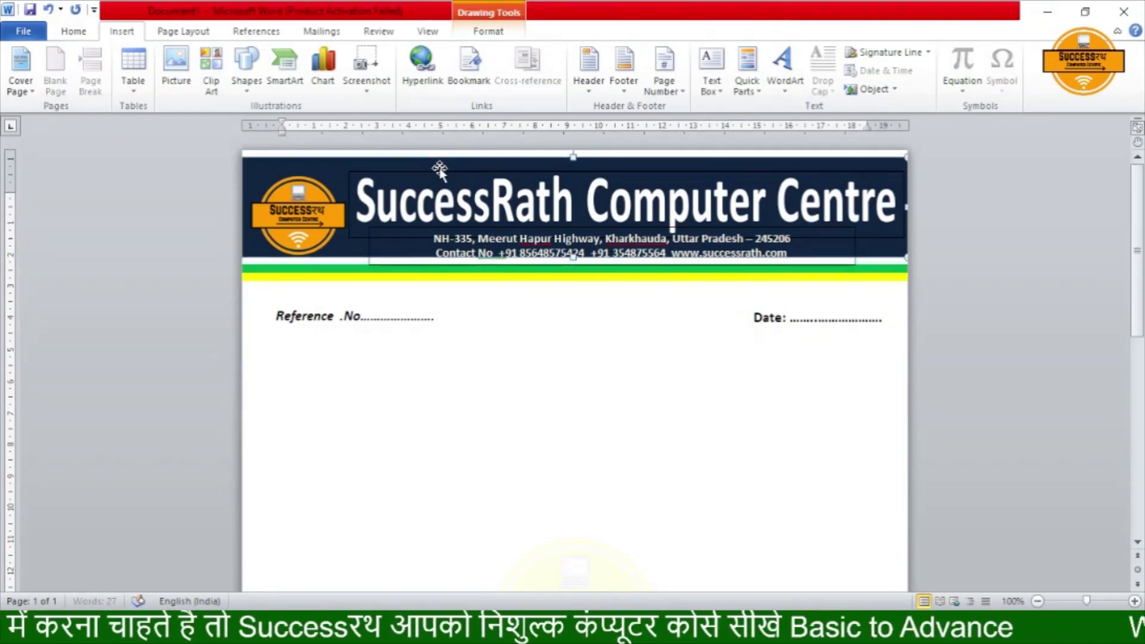
key(Up)
key(Up)
key(Up)
key(Up)
key(Up)
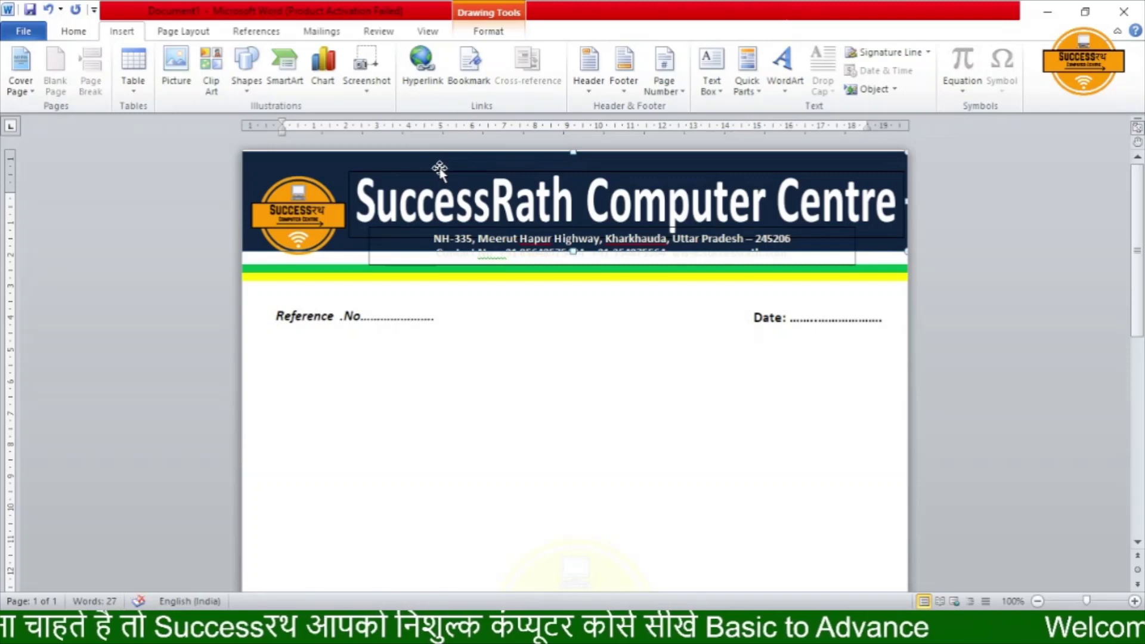
key(Up)
key(Up)
key(Up)
key(Up)
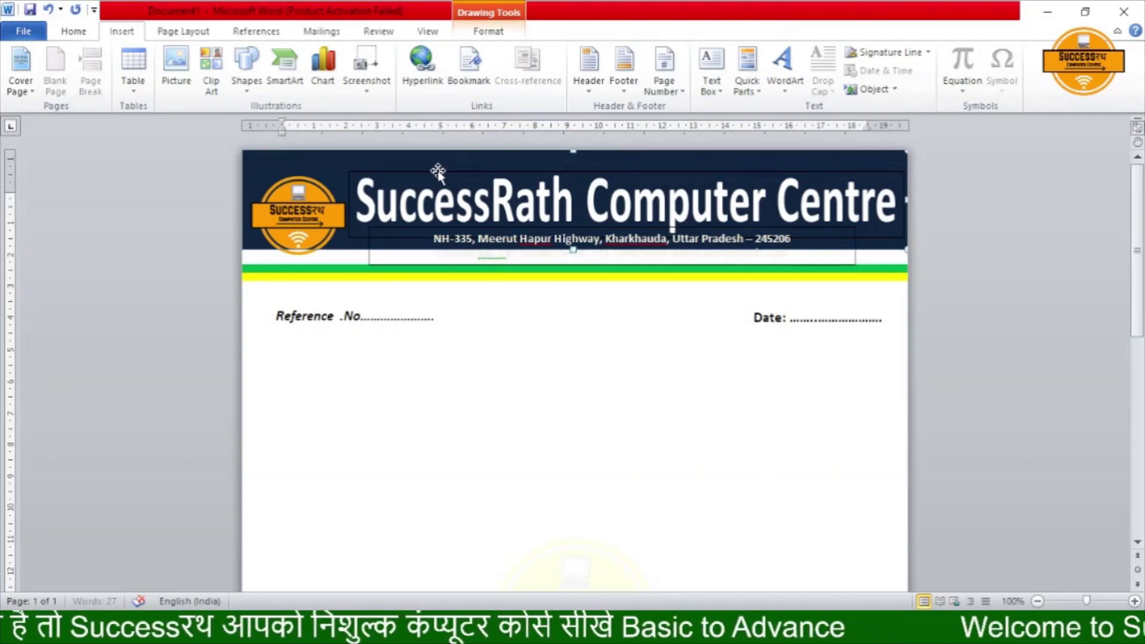
Step: Select both green and yellow stripes and nudge them up under the navy header
click(421, 274)
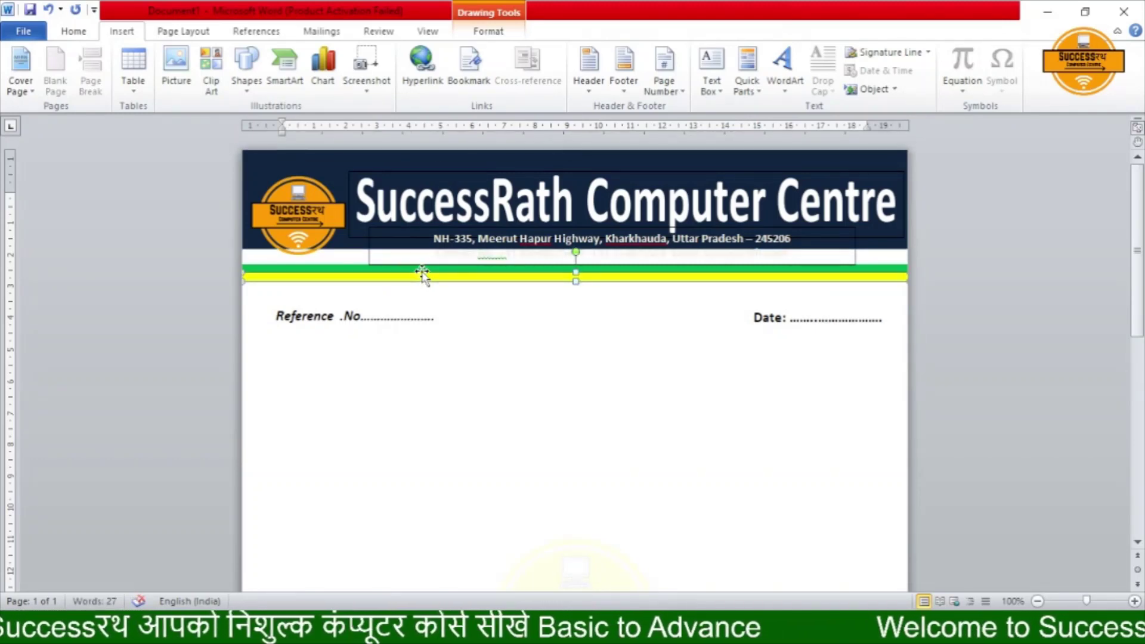
shift+click(421, 266)
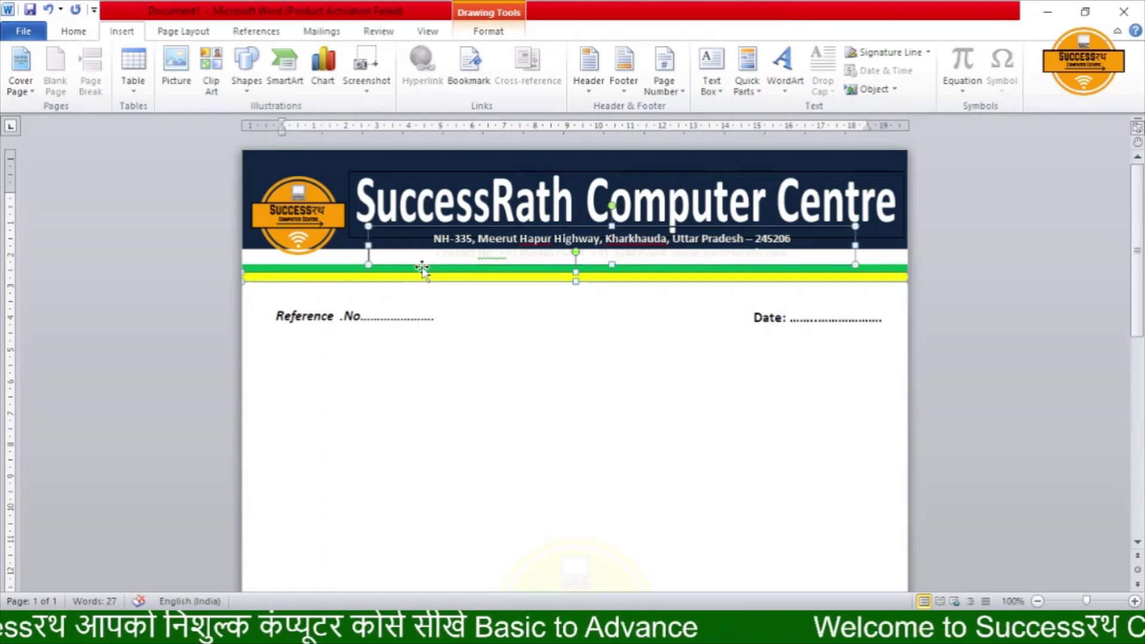
click(325, 268)
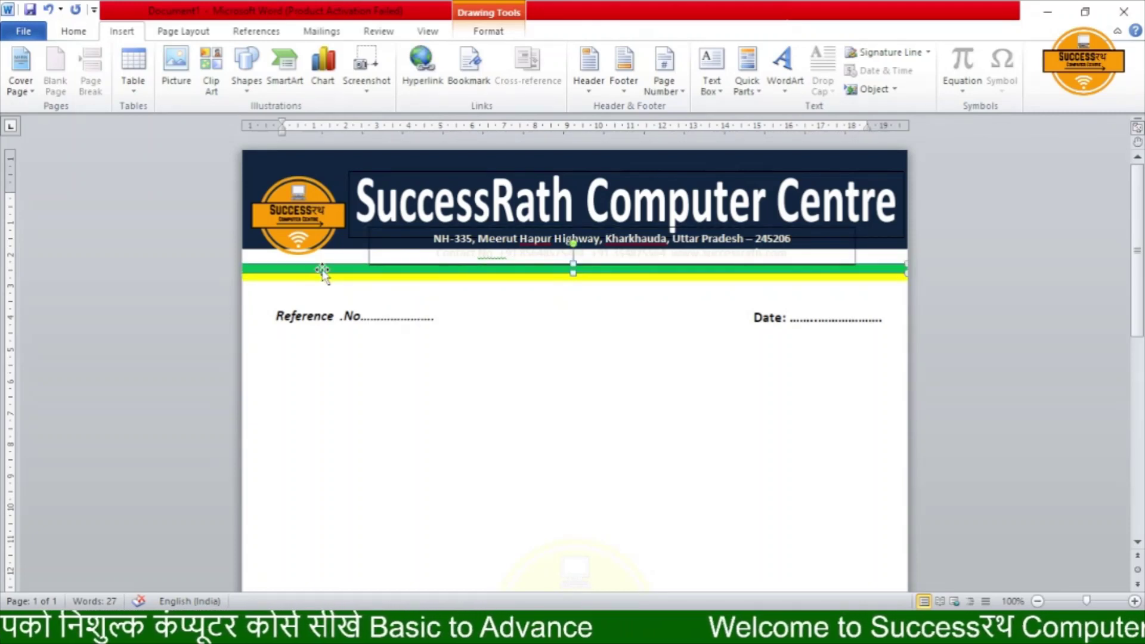
click(321, 289)
click(322, 278)
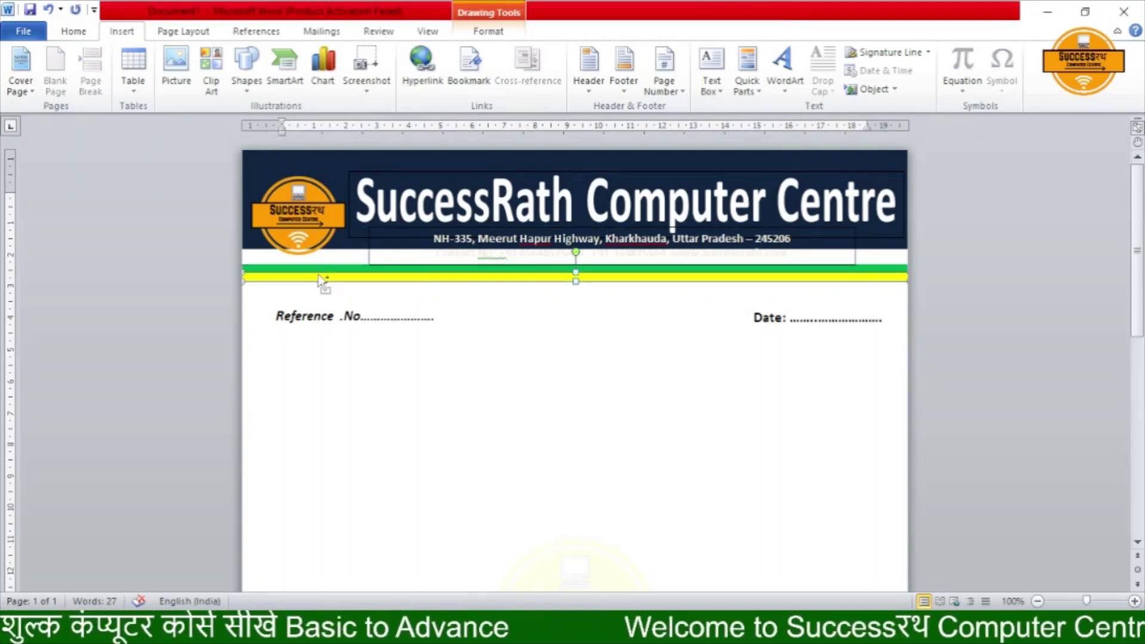
shift+click(318, 268)
key(Up)
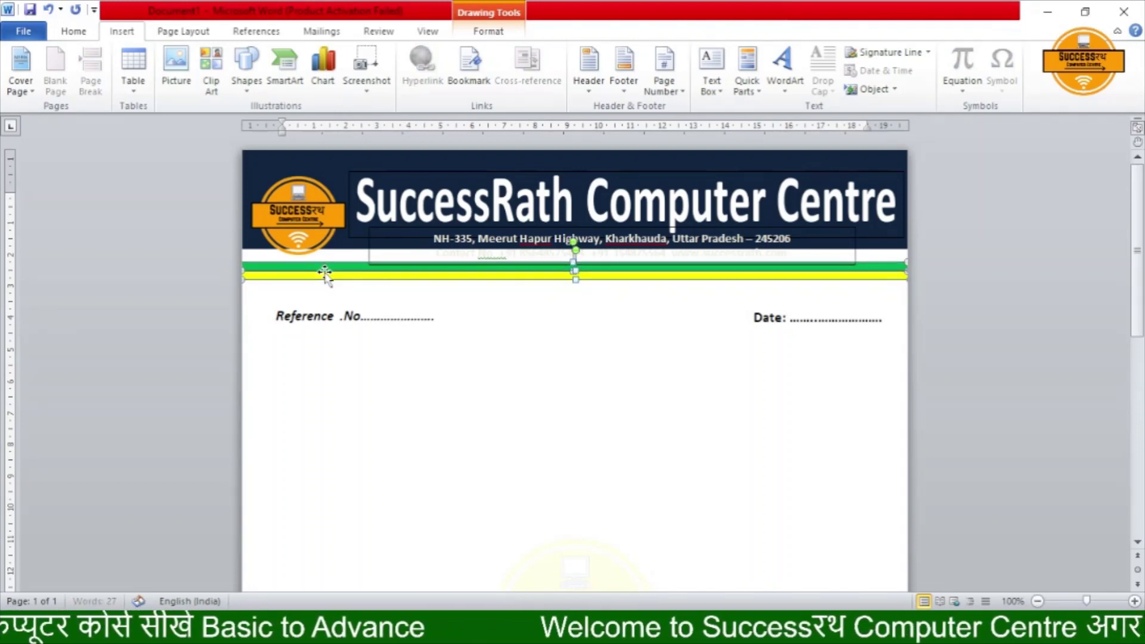
key(Up)
key(Up)
key(Up)
key(Up)
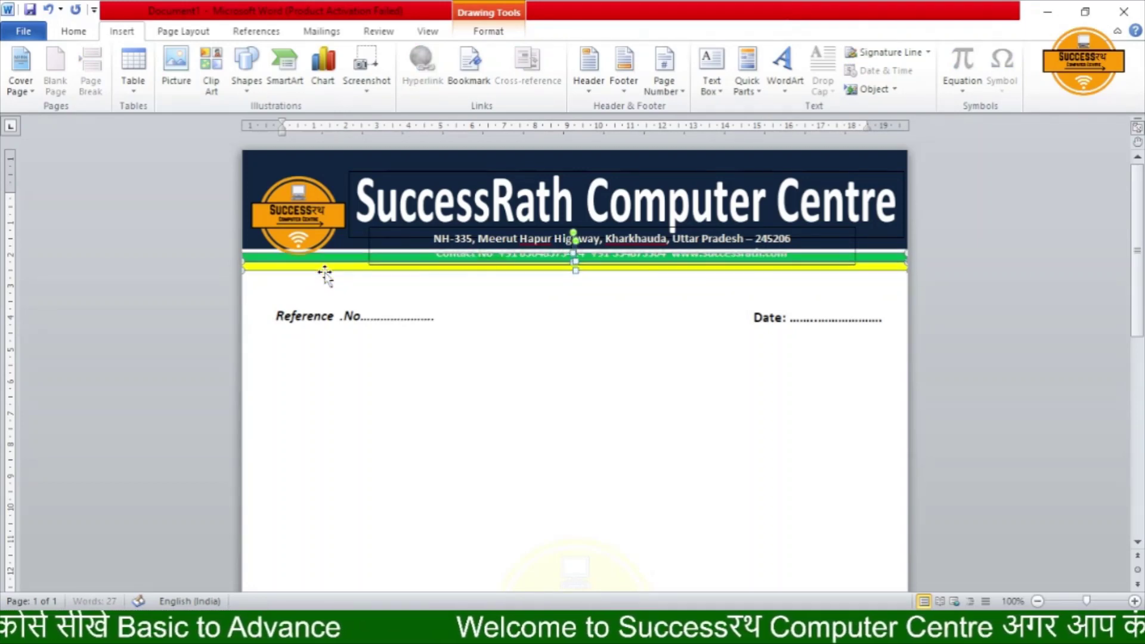
key(Up)
key(Up)
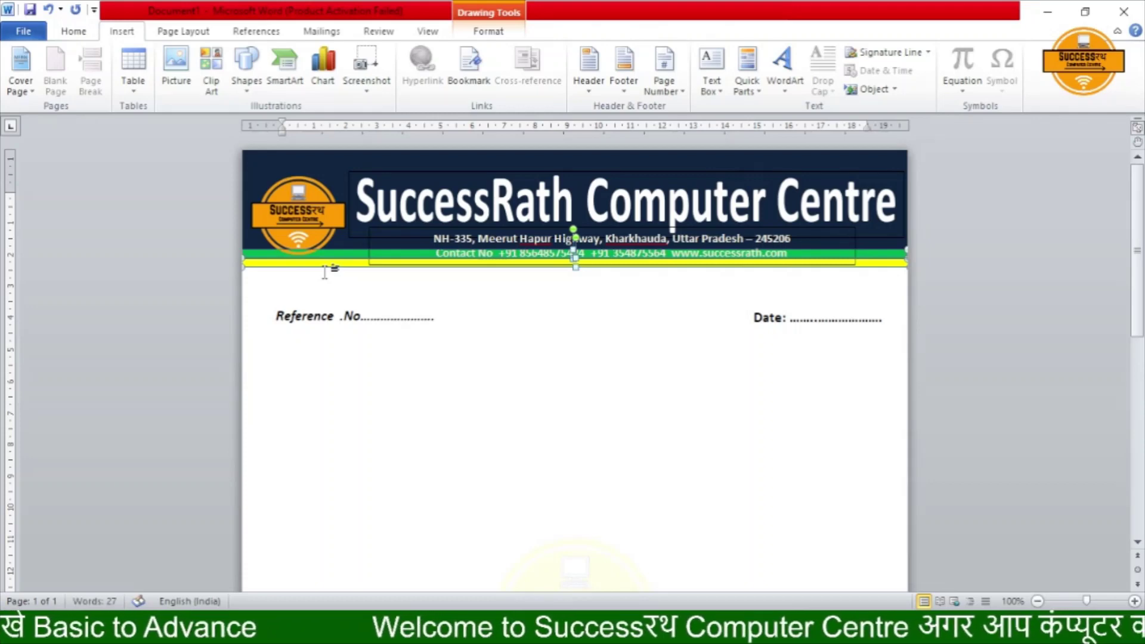
triple_click(258, 366)
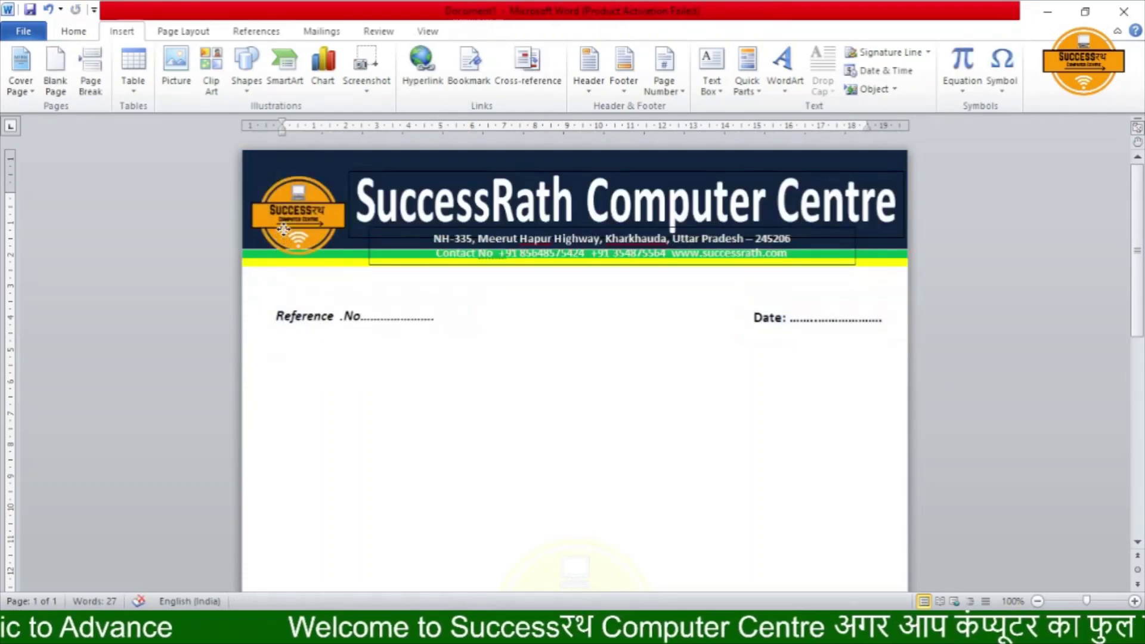
Step: Nudge the logo picture four steps higher in the header
click(283, 229)
key(Up)
key(Up)
key(Up)
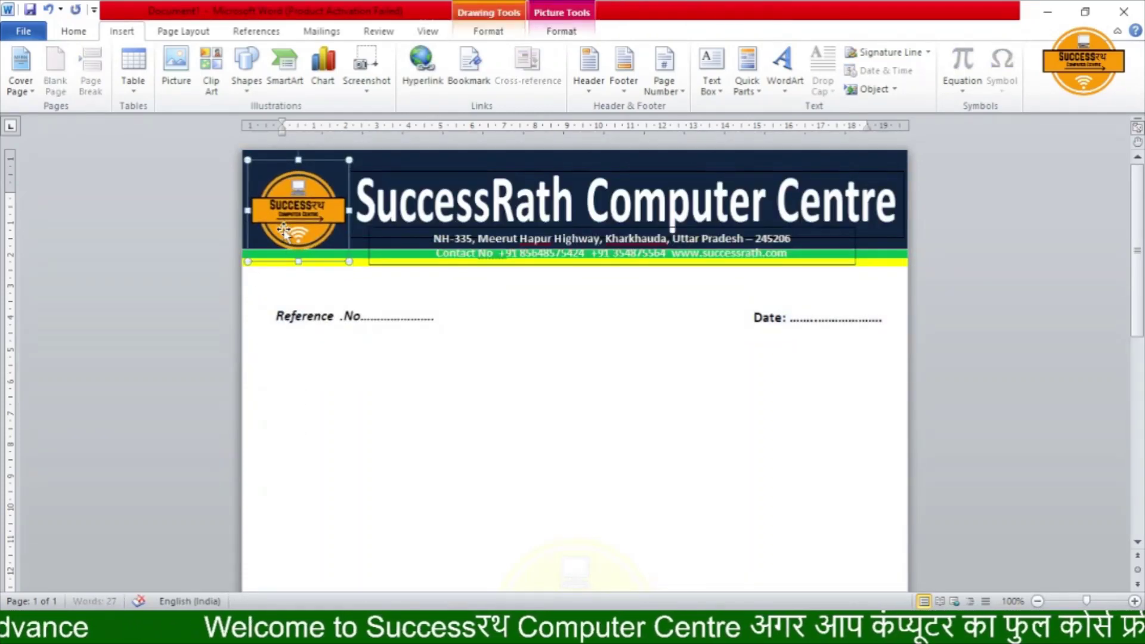
key(Up)
key(Up)
key(Up)
key(Up)
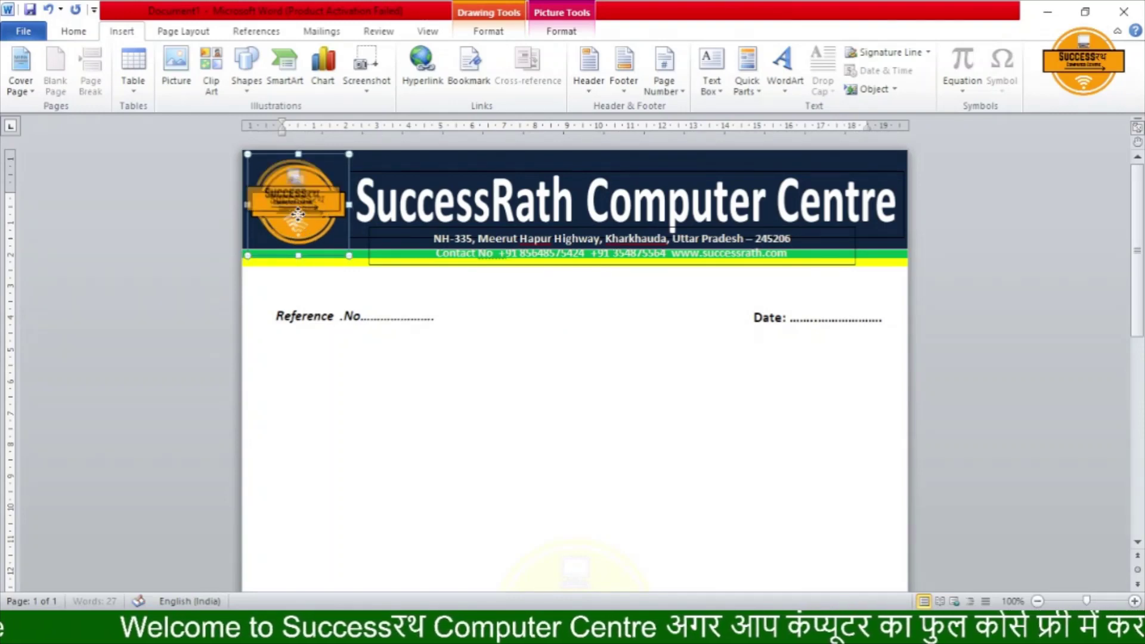
key(Up)
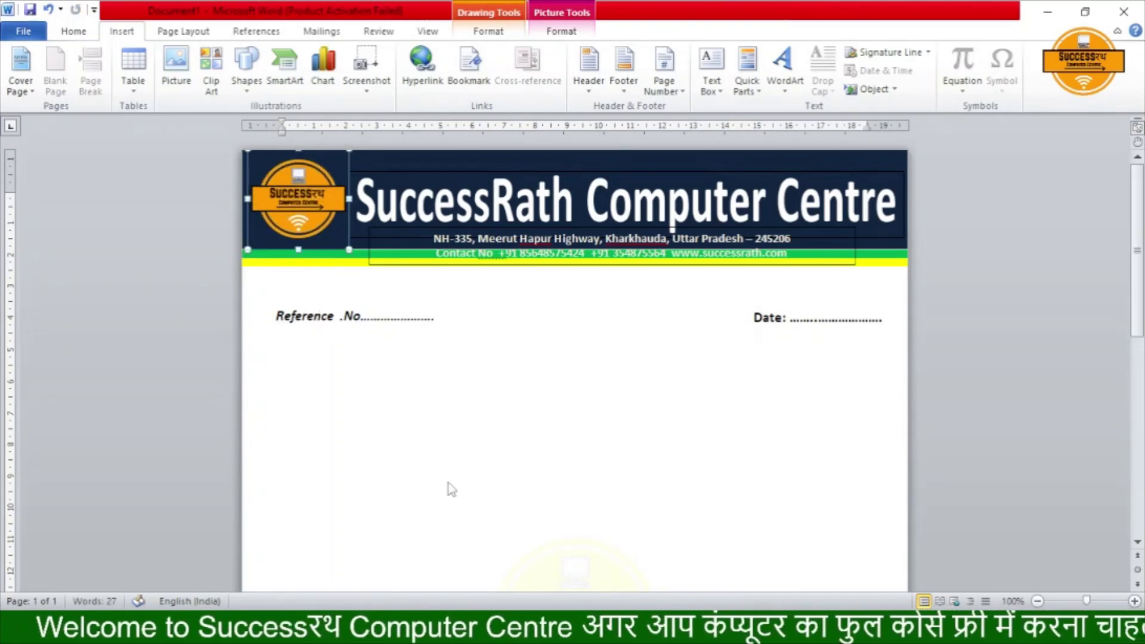
key(Up)
key(Up)
key(Up)
Step: Move the address and contact text box up onto the navy band
click(554, 227)
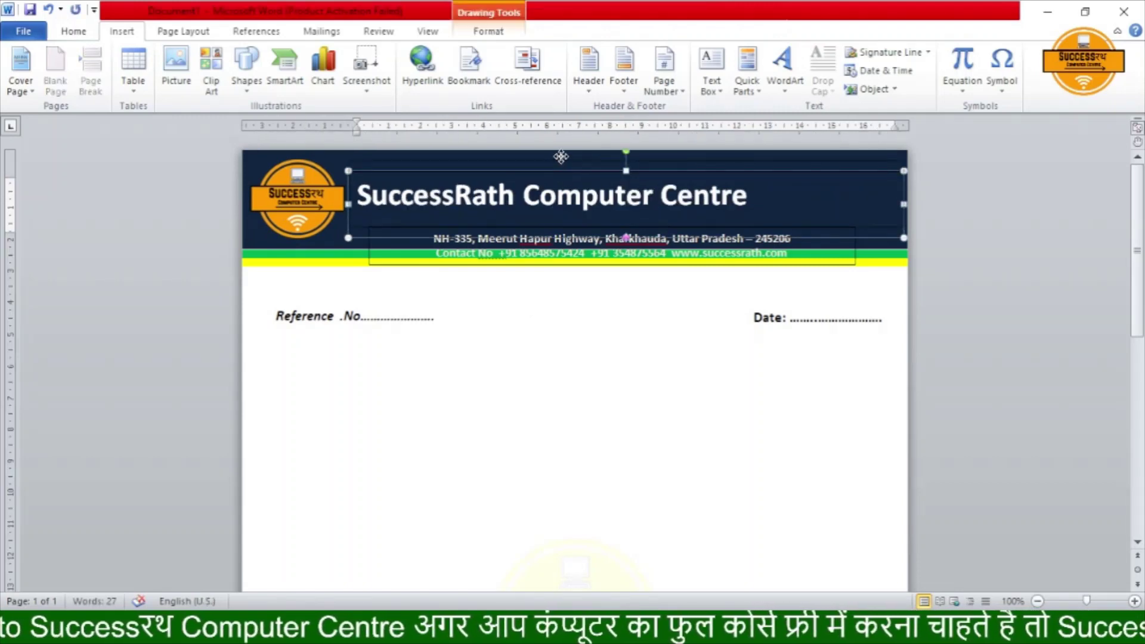
click(562, 150)
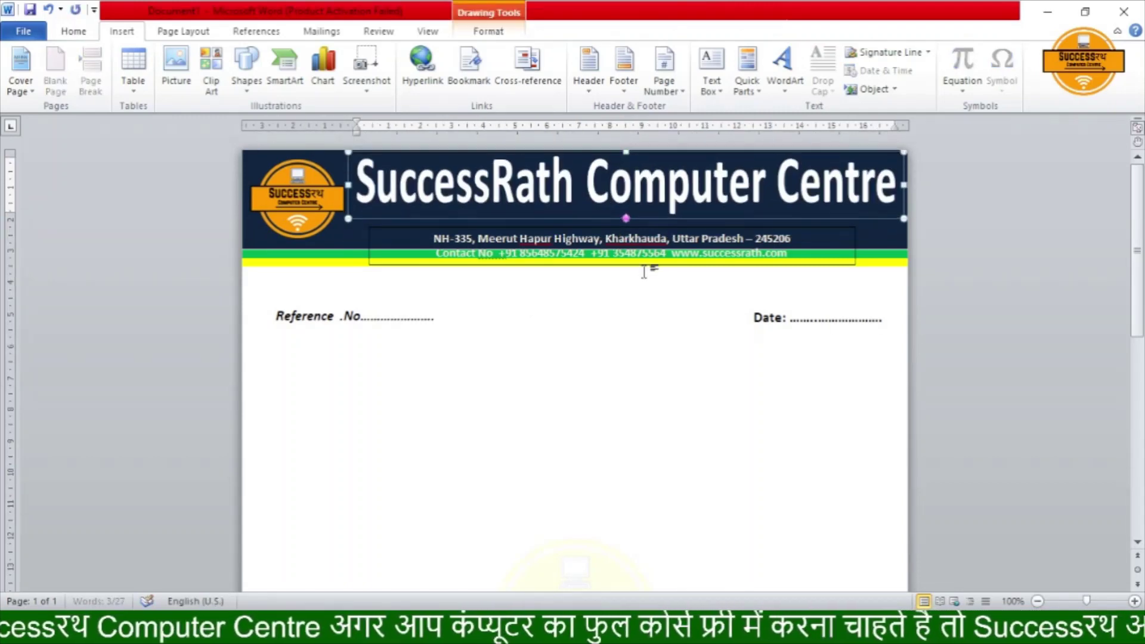
click(635, 262)
key(Up)
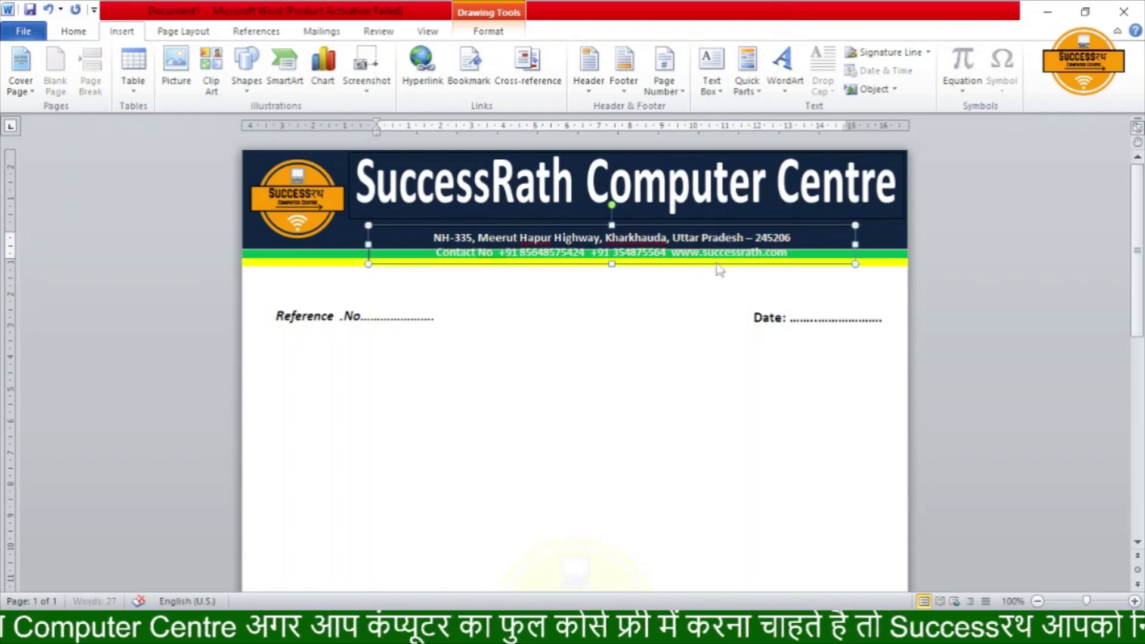
key(Up)
key(Up)
key(Up)
key(Up)
key(Up)
key(Up)
key(Up)
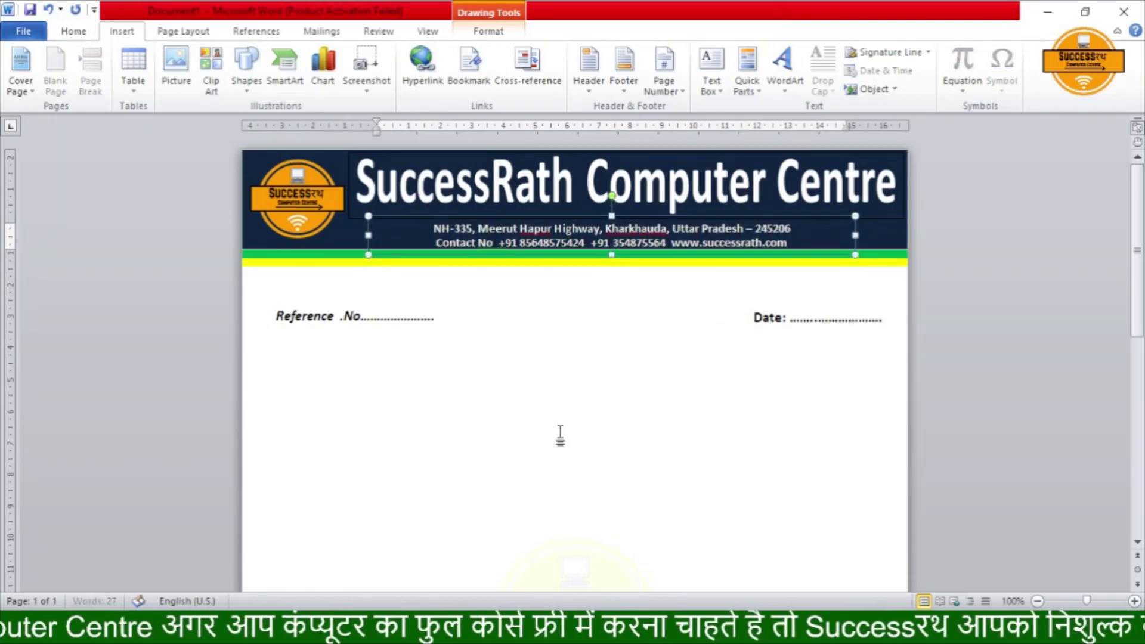
key(Up)
key(Up)
key(Up)
key(Up)
key(Up)
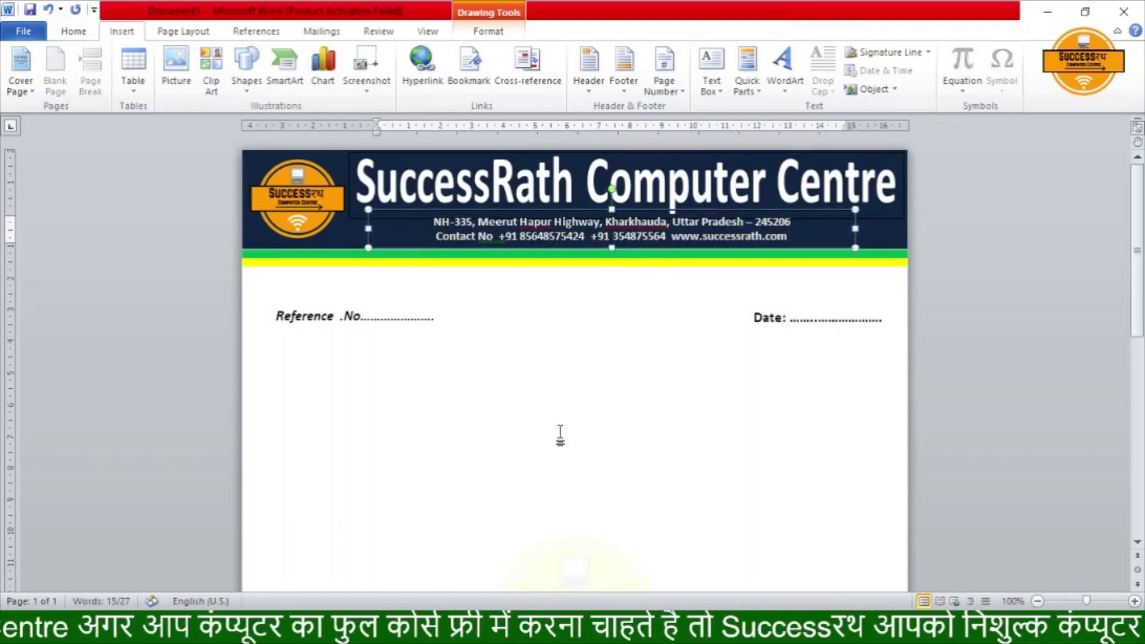
click(641, 431)
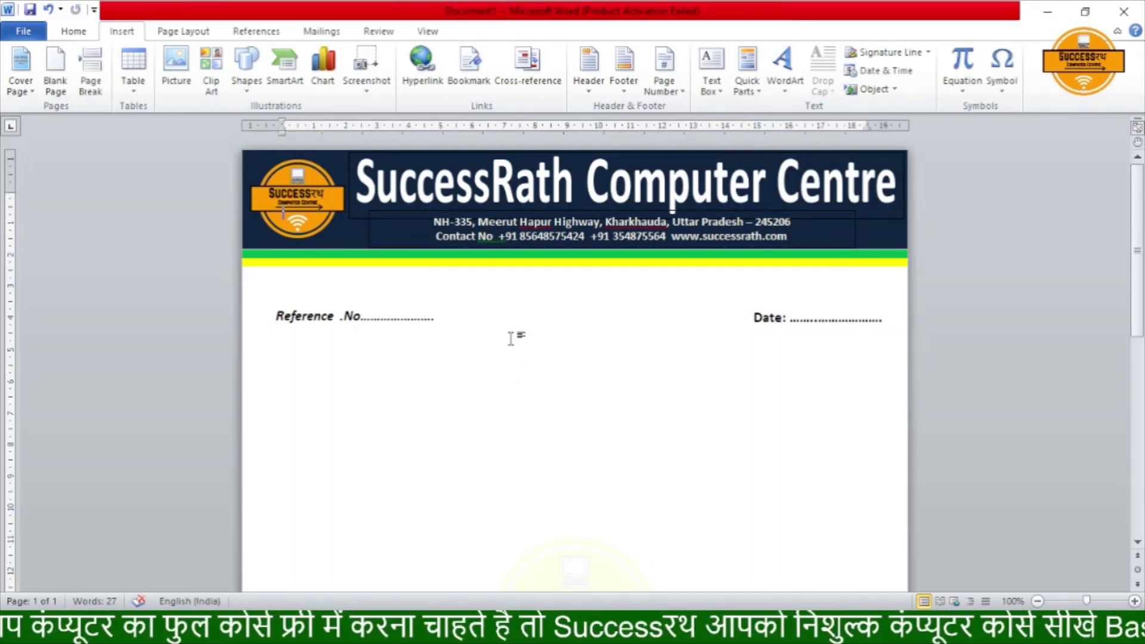
Step: Nudge the Reference No. text box up three steps
click(380, 332)
click(348, 302)
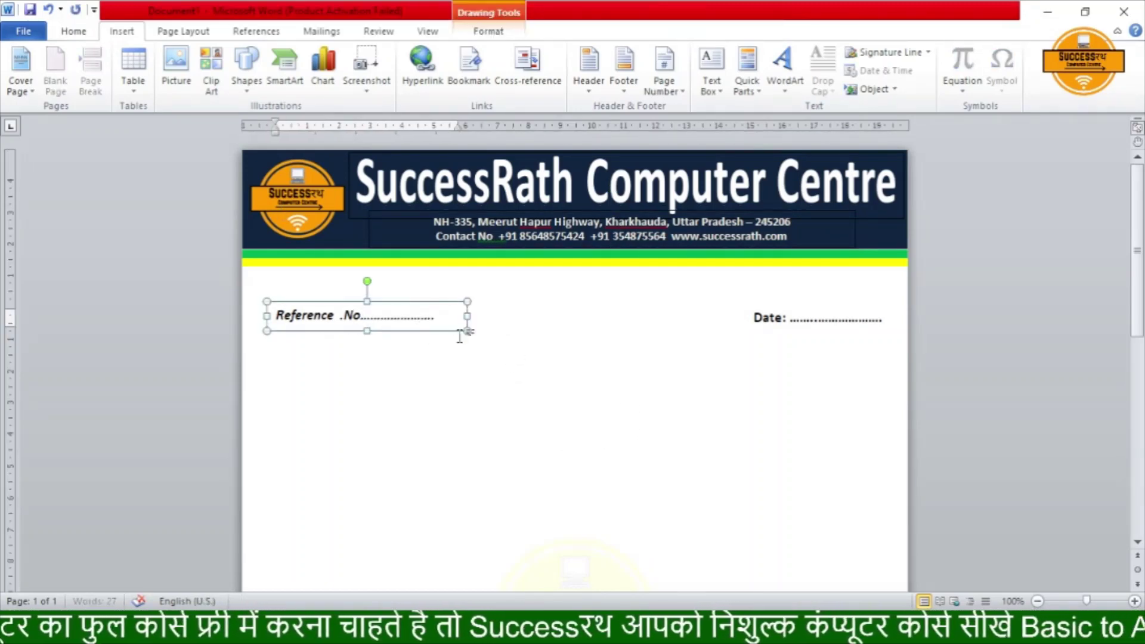
key(Up)
key(Up)
key(Up)
key(Up)
key(Up)
key(Up)
key(Up)
key(Up)
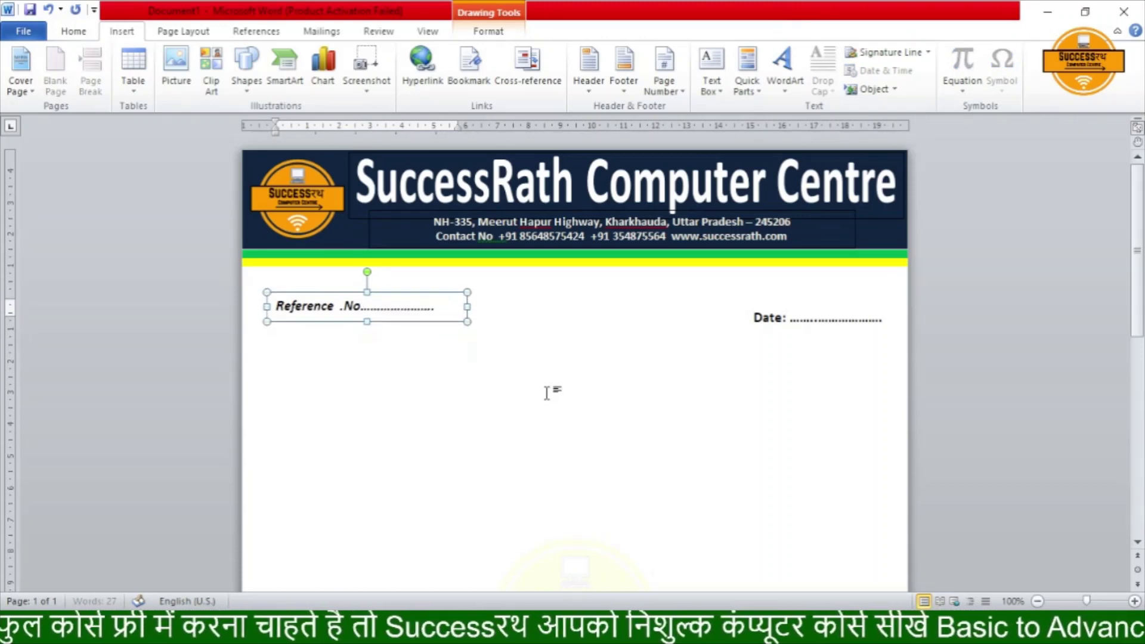
key(Up)
key(Up)
key(Up)
key(Up)
key(Up)
key(Up)
key(Up)
key(Up)
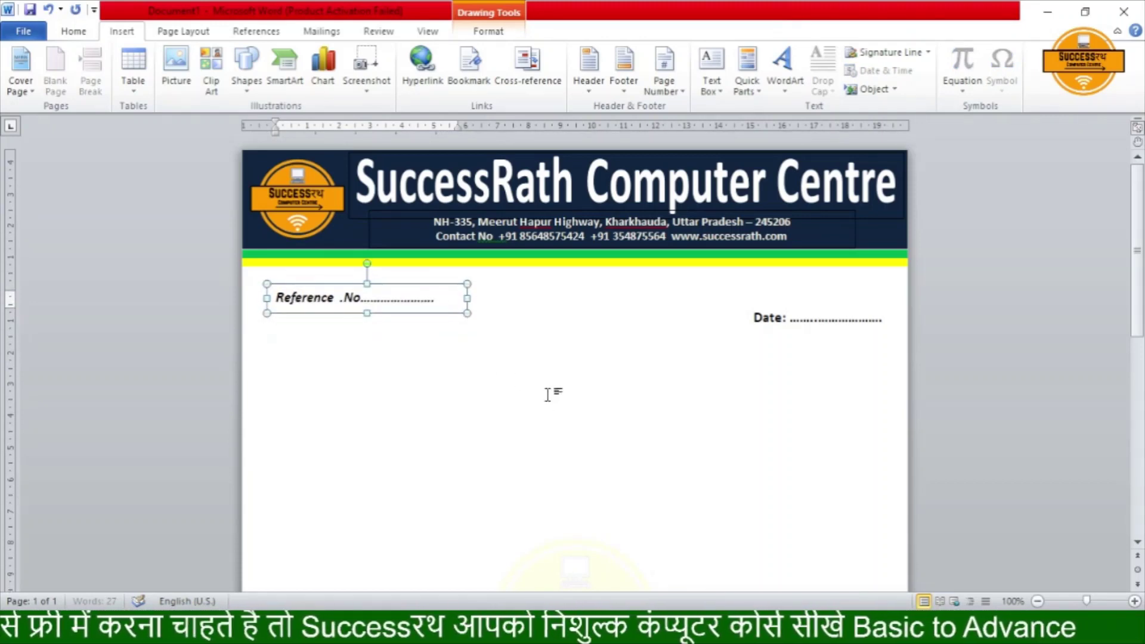
key(Up)
key(Up)
key(Up)
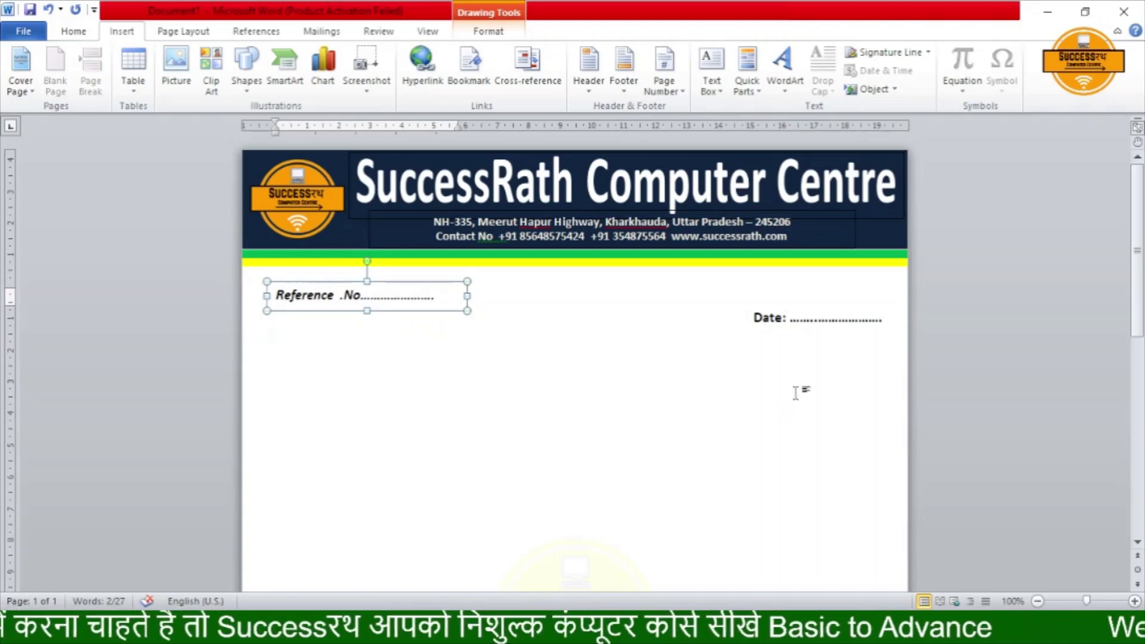
Step: Raise the Date text box level with Reference No. and check the stripe position
click(796, 318)
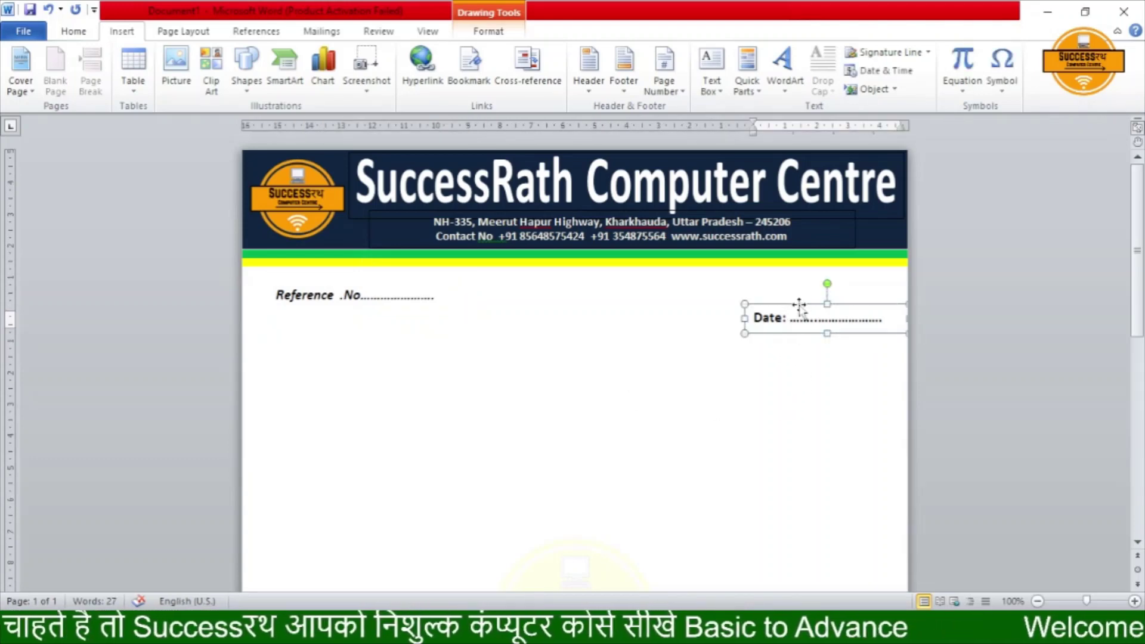
key(Up)
key(Up)
key(Up)
key(Up)
key(Up)
key(Up)
key(Up)
key(Up)
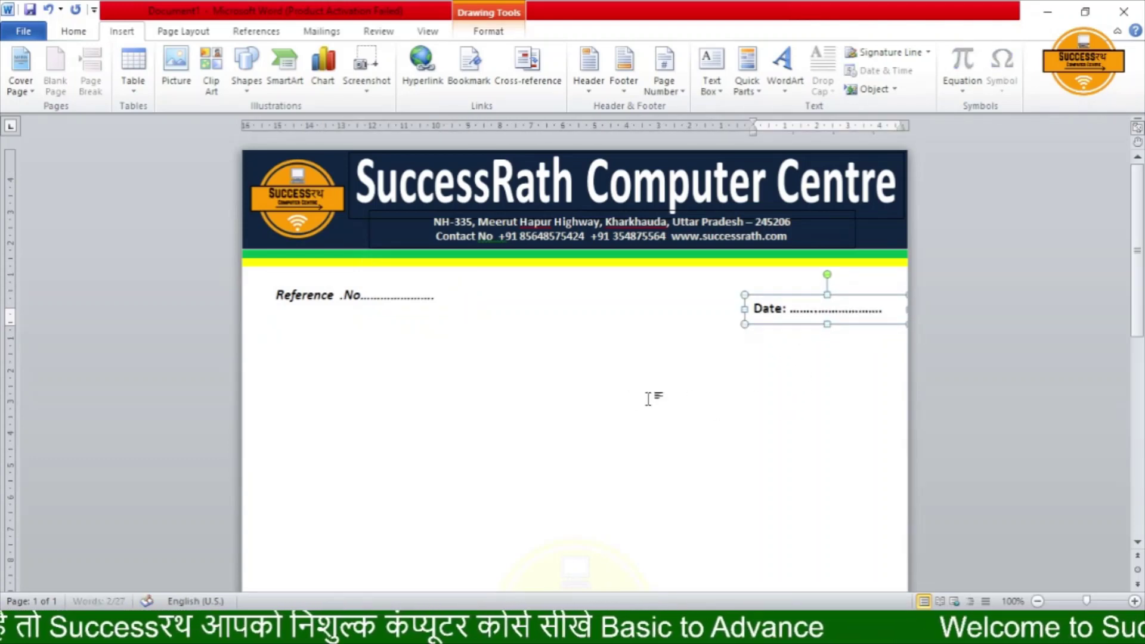
key(Up)
key(Up)
key(Up)
key(Up)
key(Up)
key(Up)
key(Up)
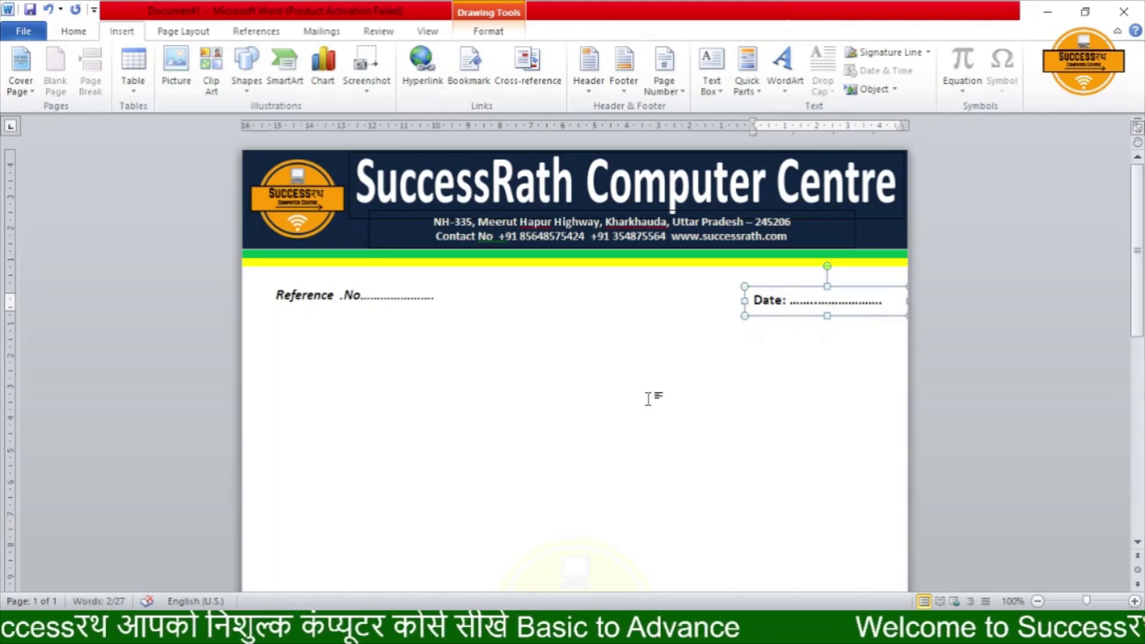
key(Up)
key(Up)
key(Up)
key(Up)
key(Up)
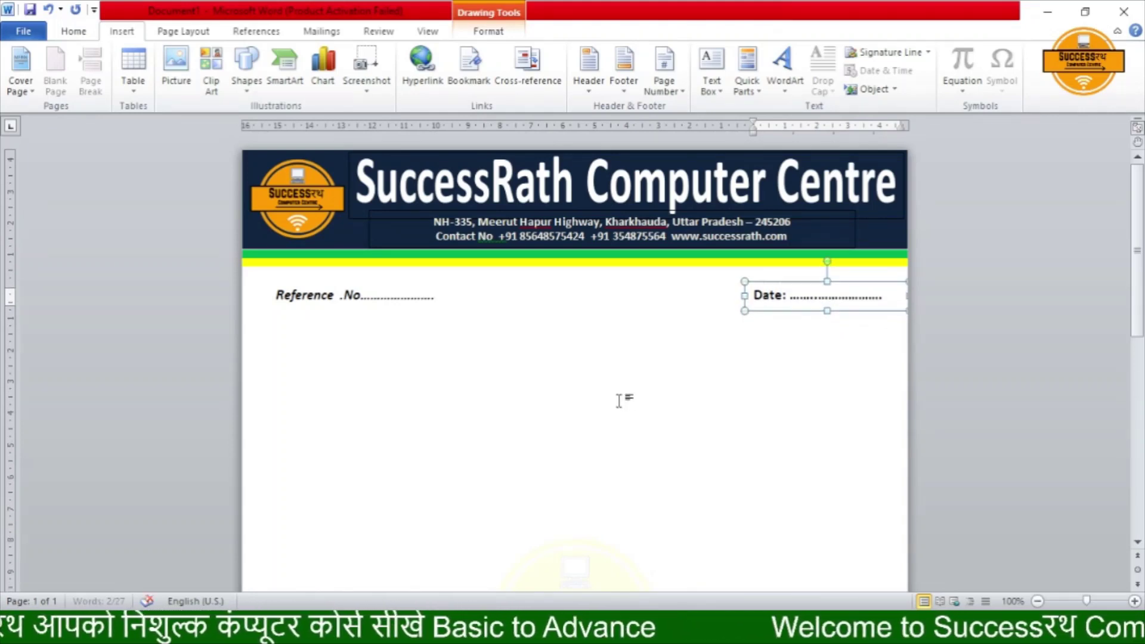
click(554, 320)
click(530, 259)
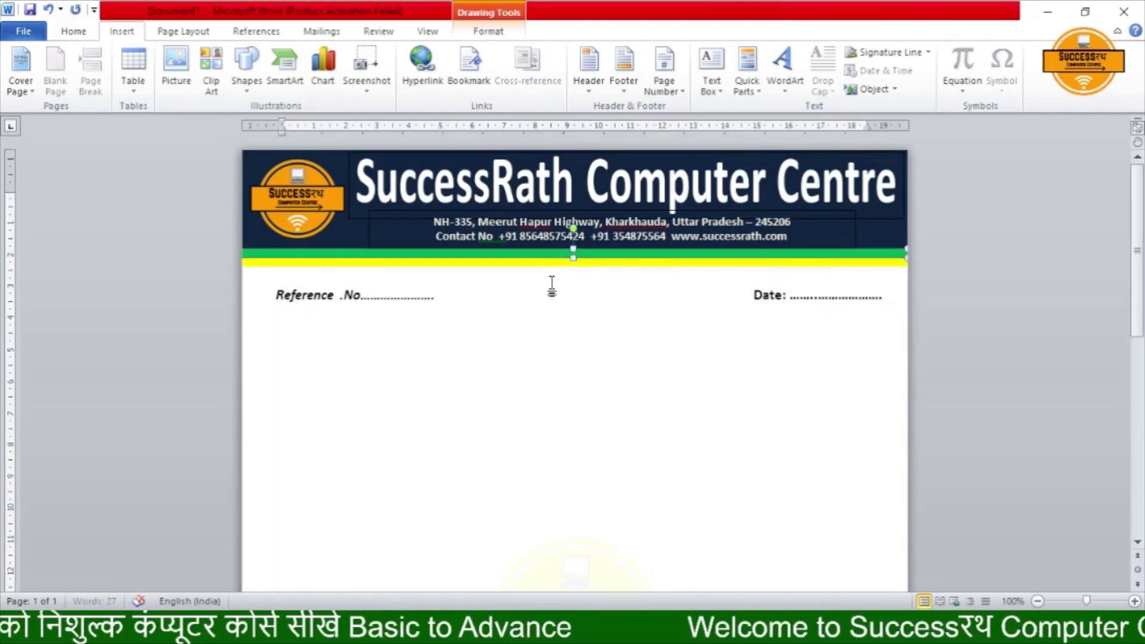
click(560, 328)
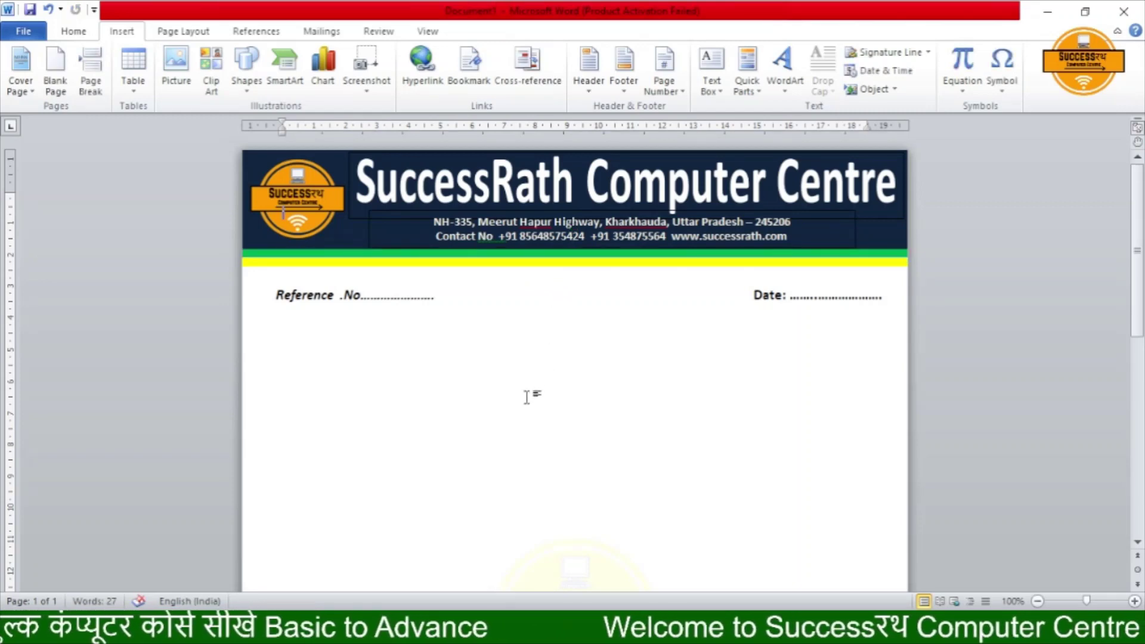
Step: Scroll between header and footer to review the finished letterhead page
scroll(527, 396, down, 6)
scroll(516, 388, down, 6)
scroll(517, 389, up, 6)
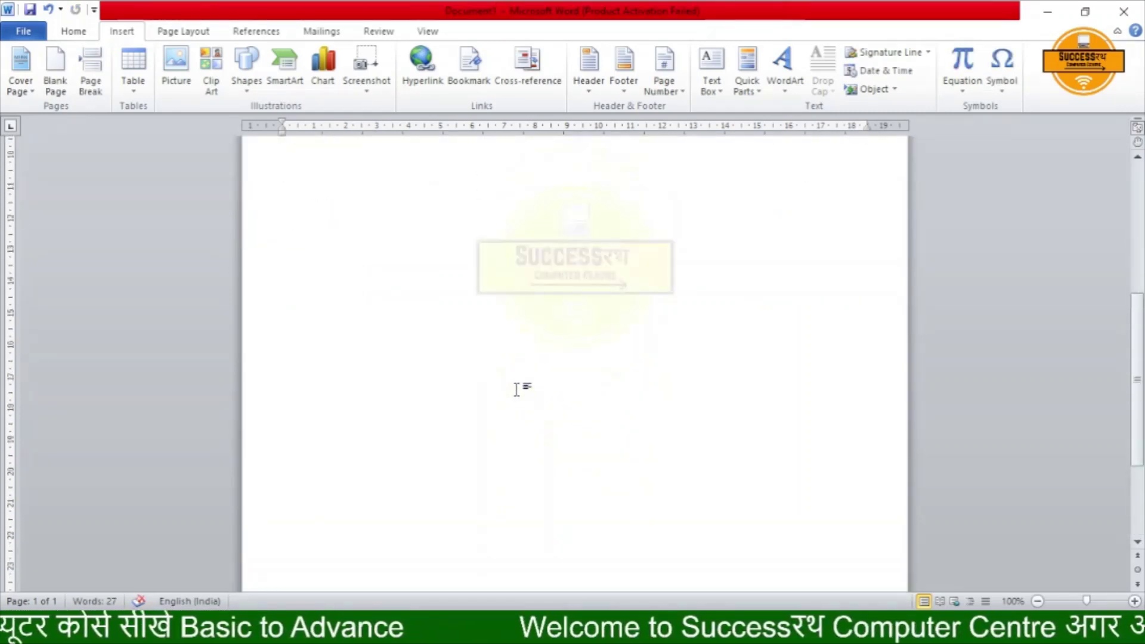
scroll(516, 389, up, 3)
scroll(519, 395, down, 4)
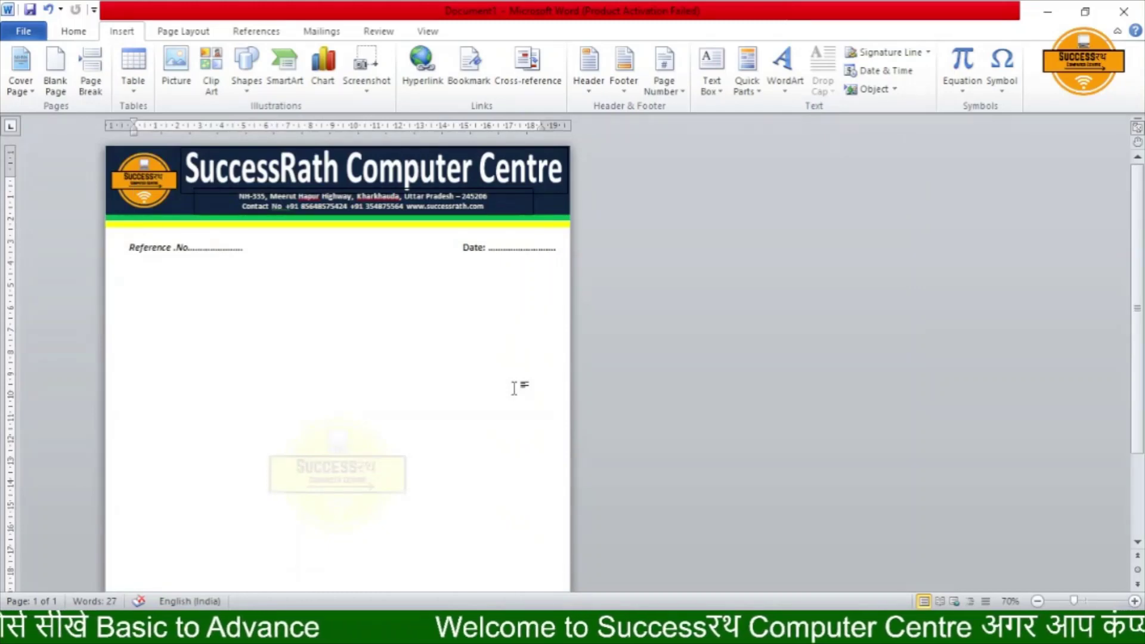
scroll(514, 389, down, 1)
scroll(442, 360, down, 2)
scroll(424, 372, down, 1)
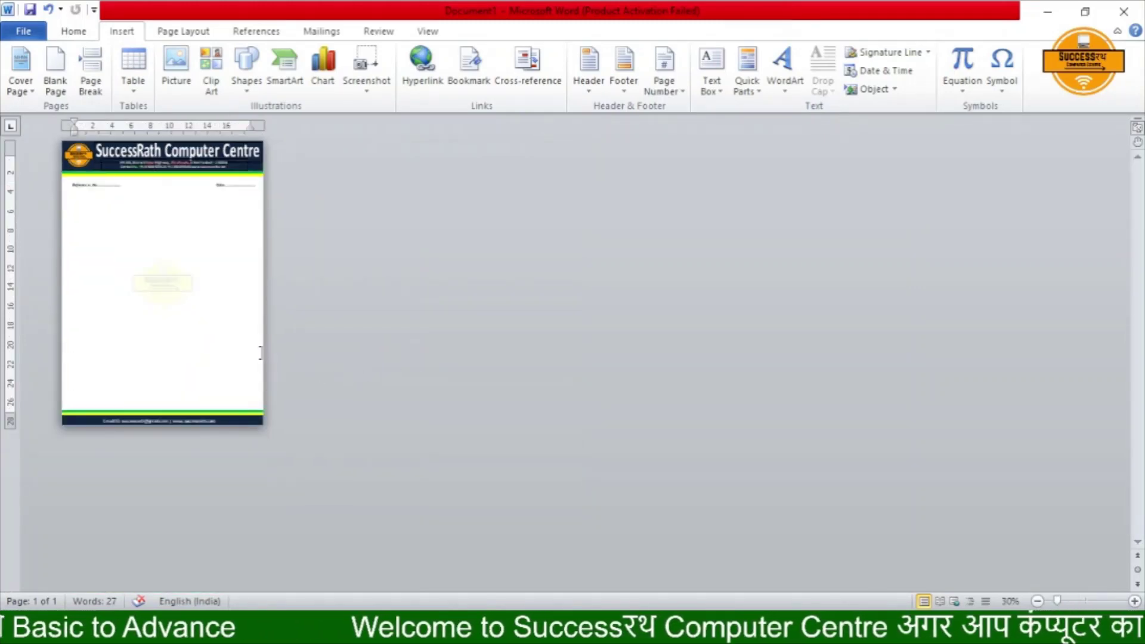
scroll(260, 352, up, 1)
scroll(262, 353, up, 2)
scroll(384, 378, down, 1)
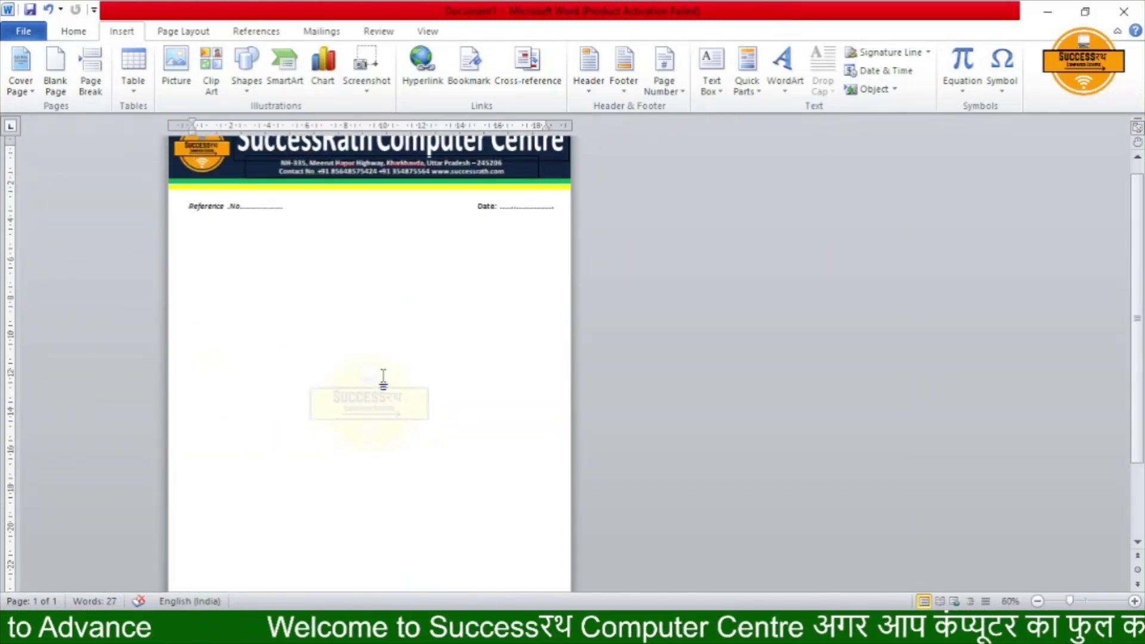
scroll(384, 379, down, 3)
scroll(384, 379, up, 4)
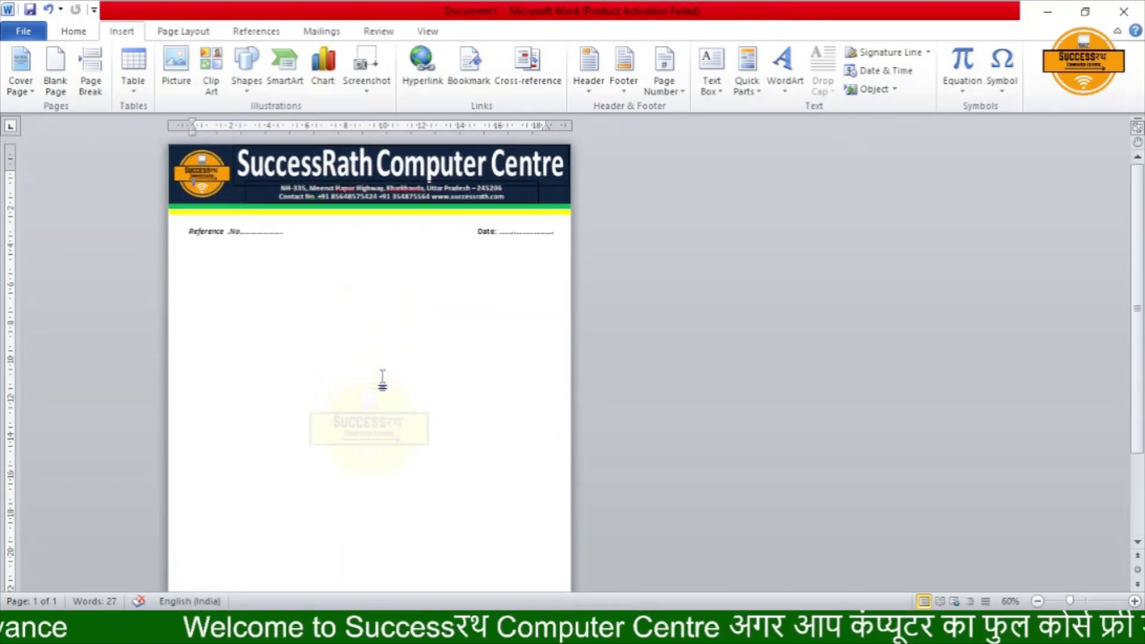